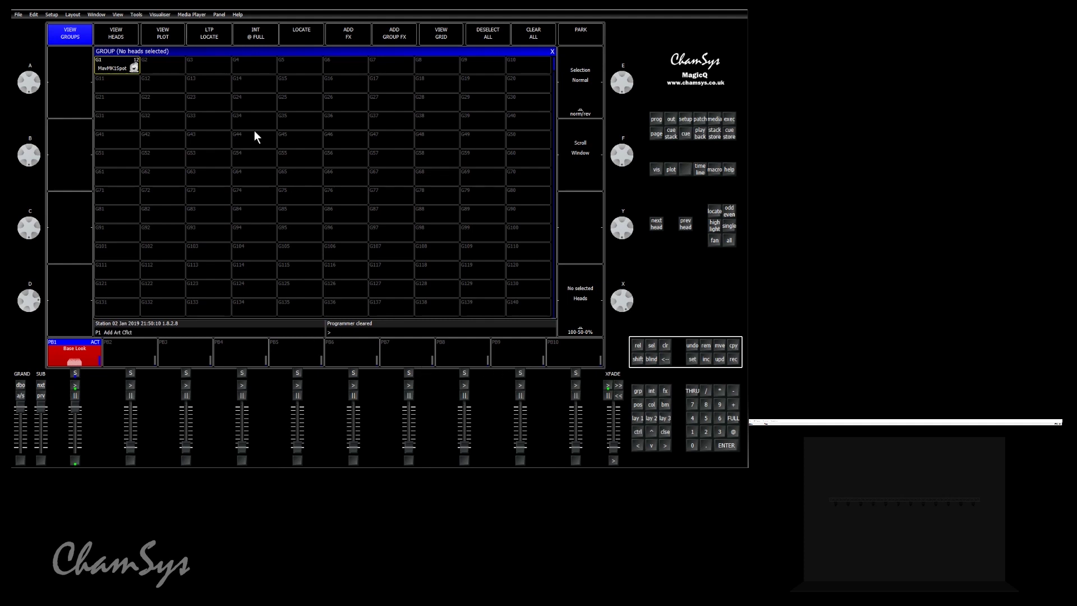
# Select the MavMK1Spot group and set its intensity to 50%
pyautogui.click(125, 63)
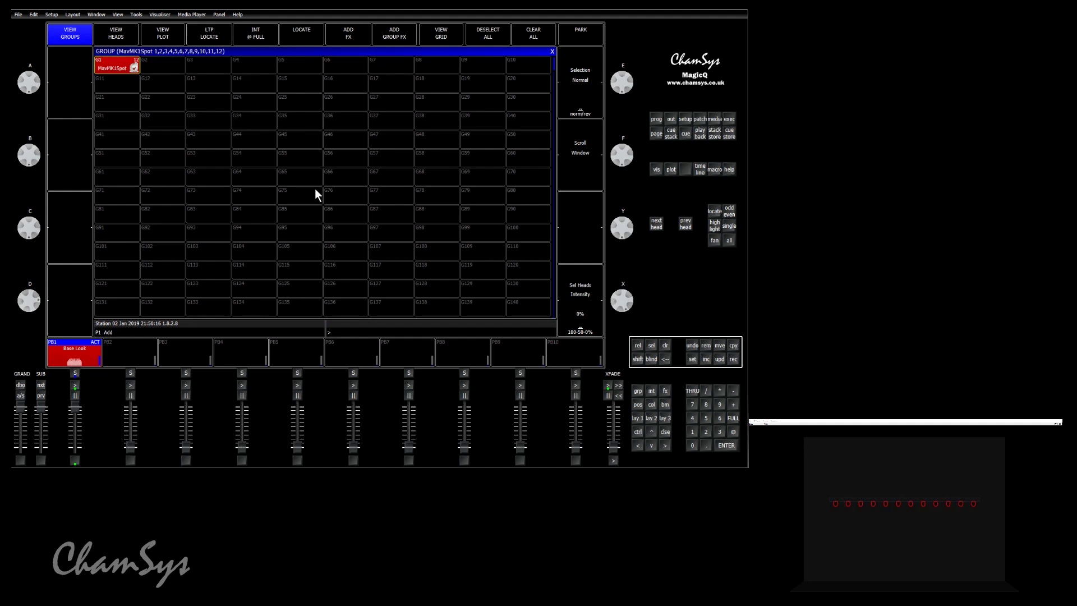
pyautogui.click(732, 431)
pyautogui.click(692, 440)
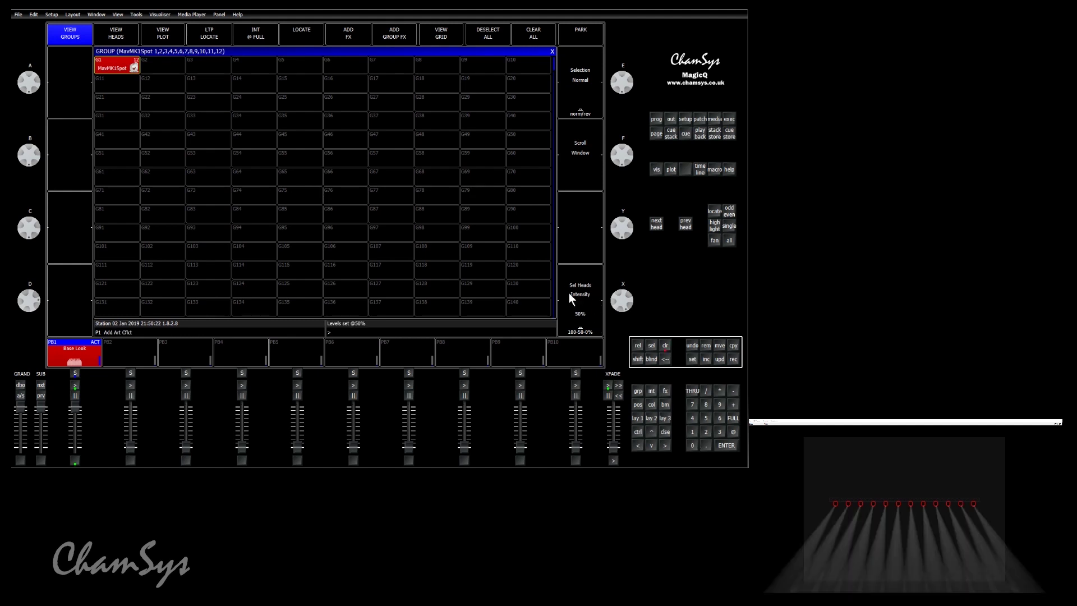
# Add a sine FX from the Any attrib collection to the selected heads, applied to the Dimmer attribute
pyautogui.click(666, 390)
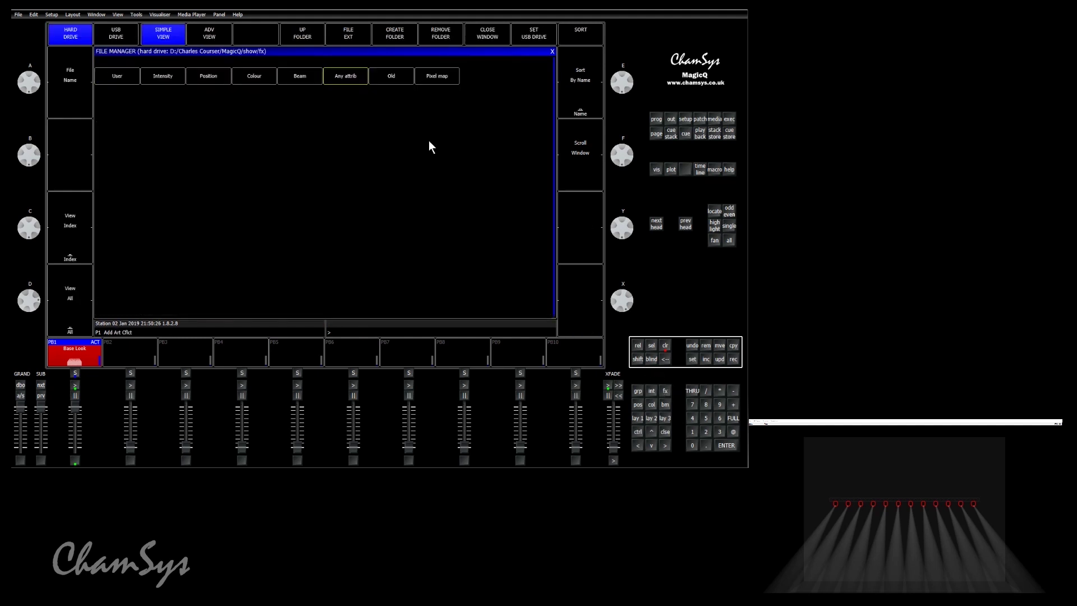
pyautogui.click(351, 76)
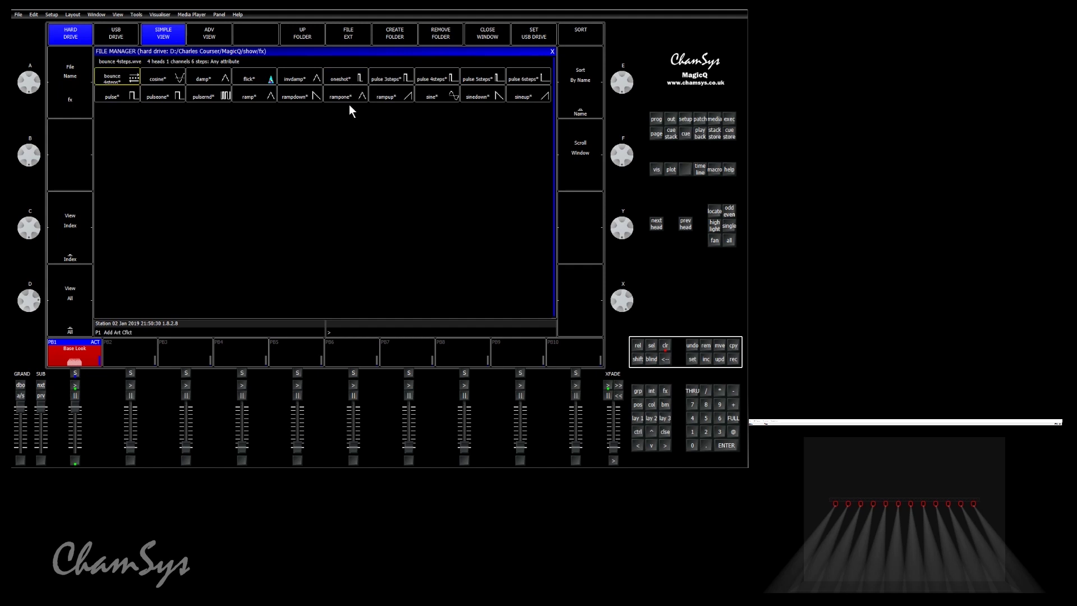
pyautogui.click(435, 94)
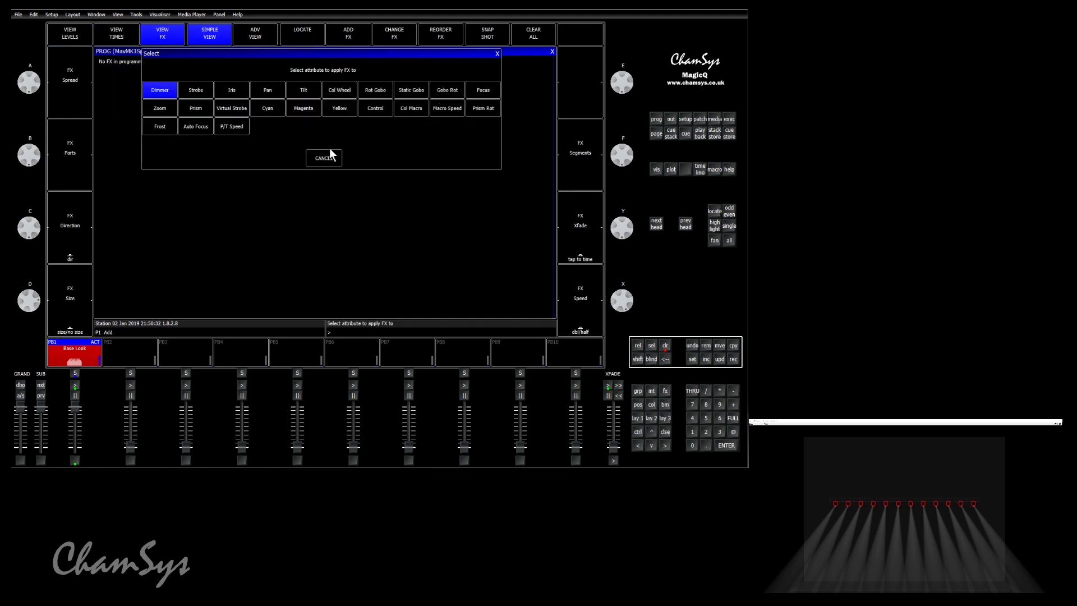
pyautogui.click(160, 91)
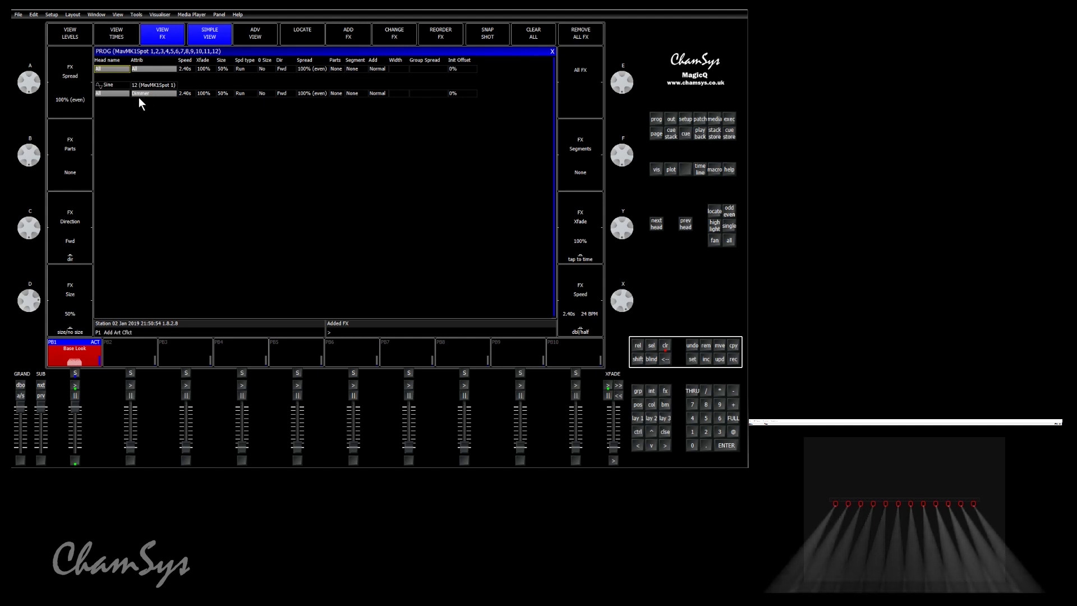
pyautogui.click(113, 84)
pyautogui.click(140, 84)
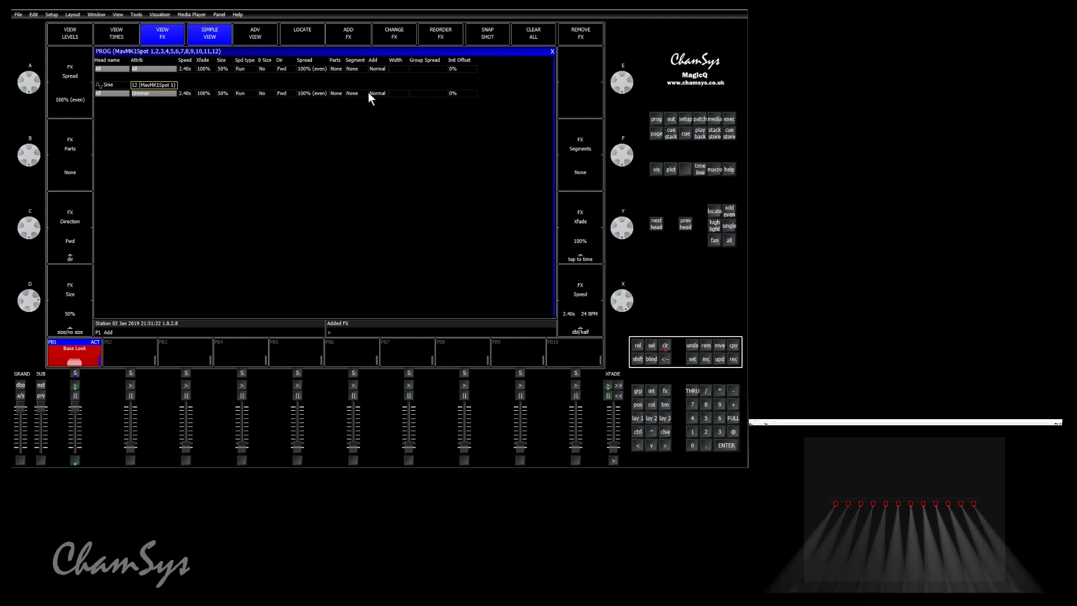
pyautogui.click(224, 92)
pyautogui.click(377, 93)
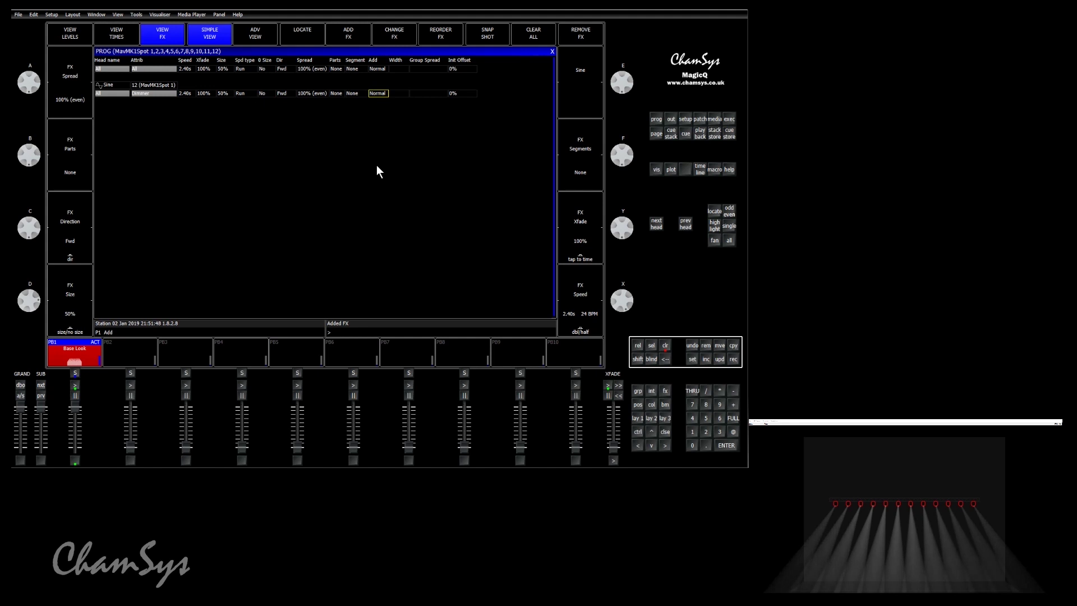
# Set the size of the Sine dimmer FX to 100%
pyautogui.click(228, 95)
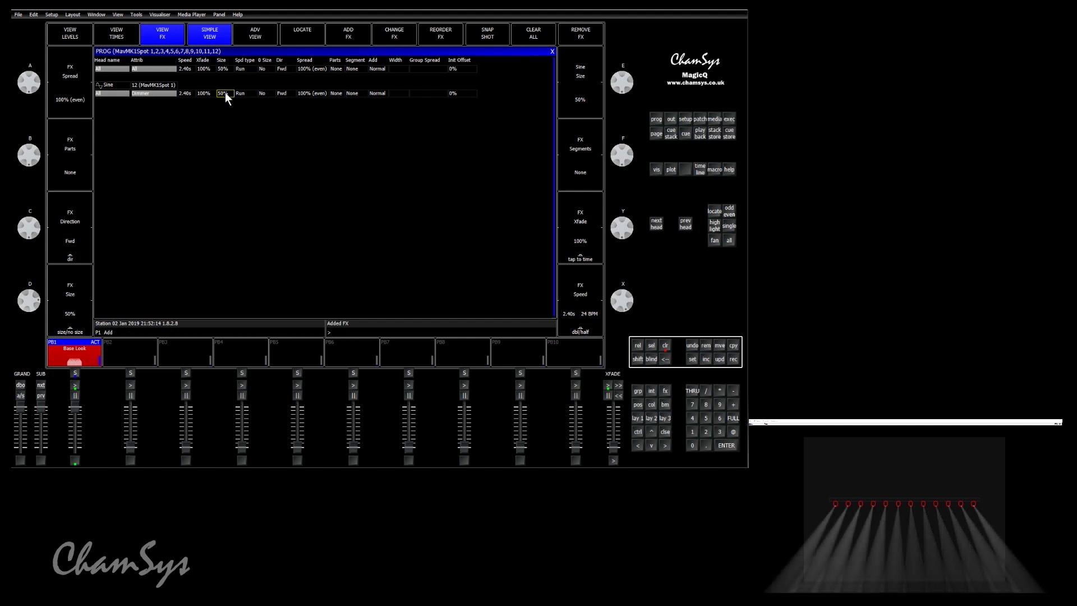
pyautogui.click(223, 93)
pyautogui.click(278, 200)
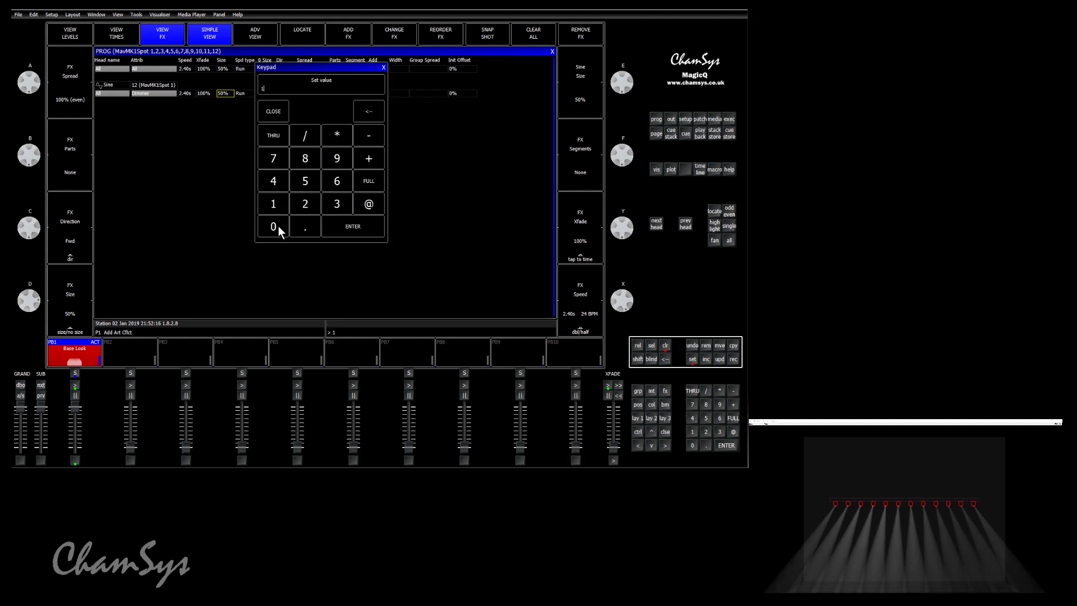
pyautogui.click(278, 227)
pyautogui.click(279, 228)
pyautogui.click(343, 228)
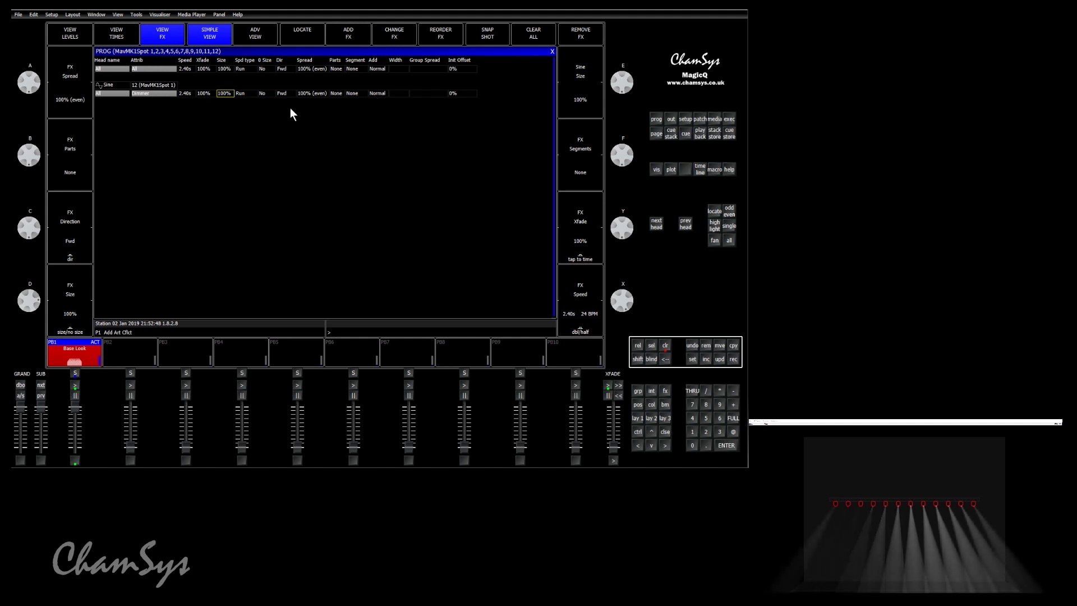
# Set the size of the Sine dimmer FX to 0%
pyautogui.click(228, 93)
pyautogui.write('0')
pyautogui.press('Return')
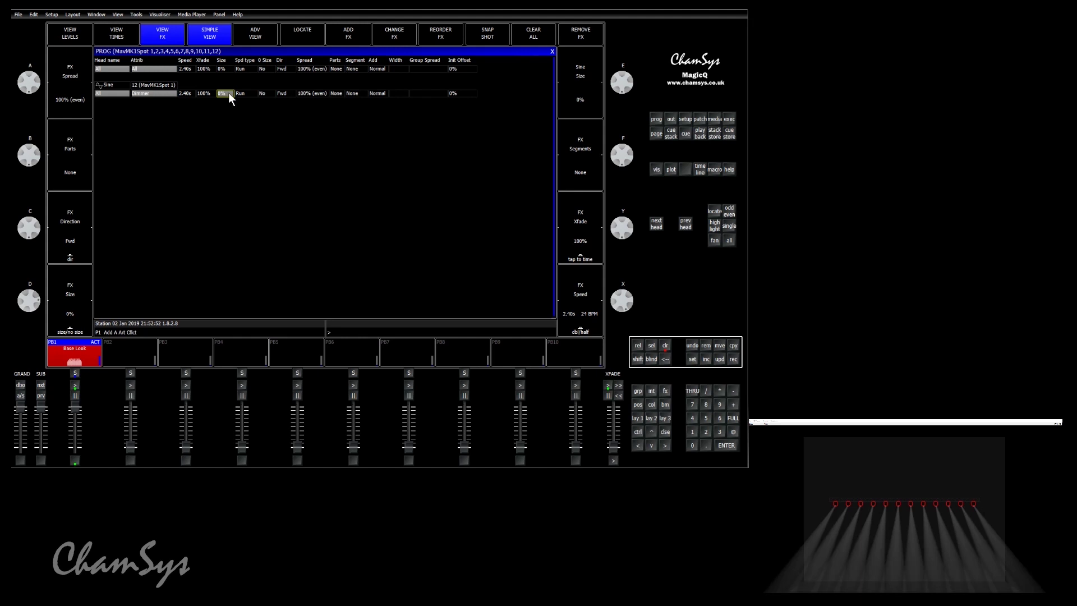
# Try the Sine dimmer FX at an oversize of 200%, and return its size to 100%
pyautogui.click(227, 93)
pyautogui.click(305, 204)
pyautogui.click(274, 225)
pyautogui.click(275, 224)
pyautogui.click(353, 231)
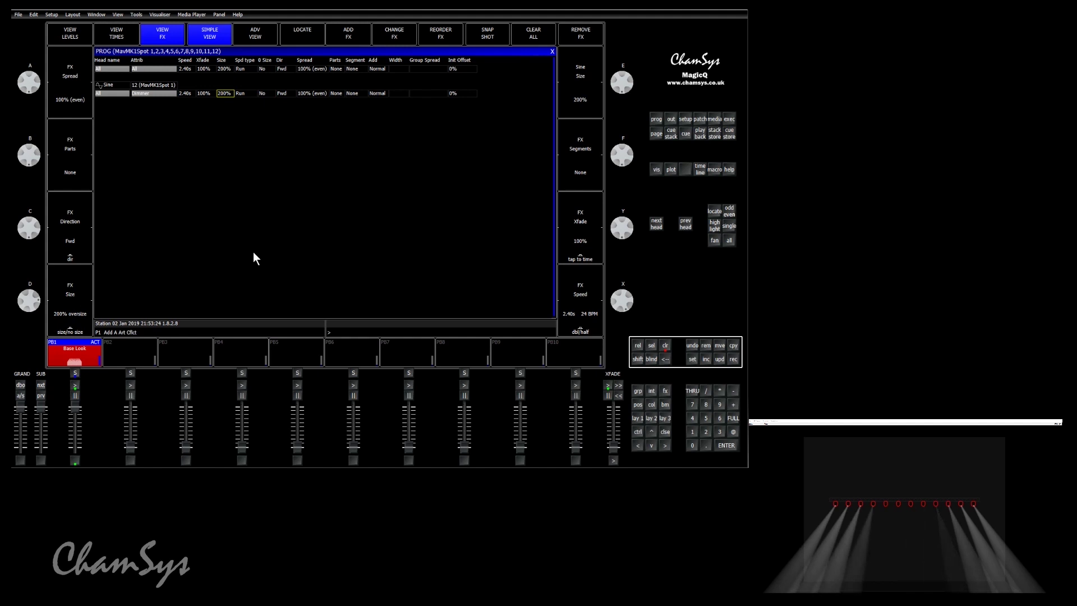
pyautogui.click(229, 93)
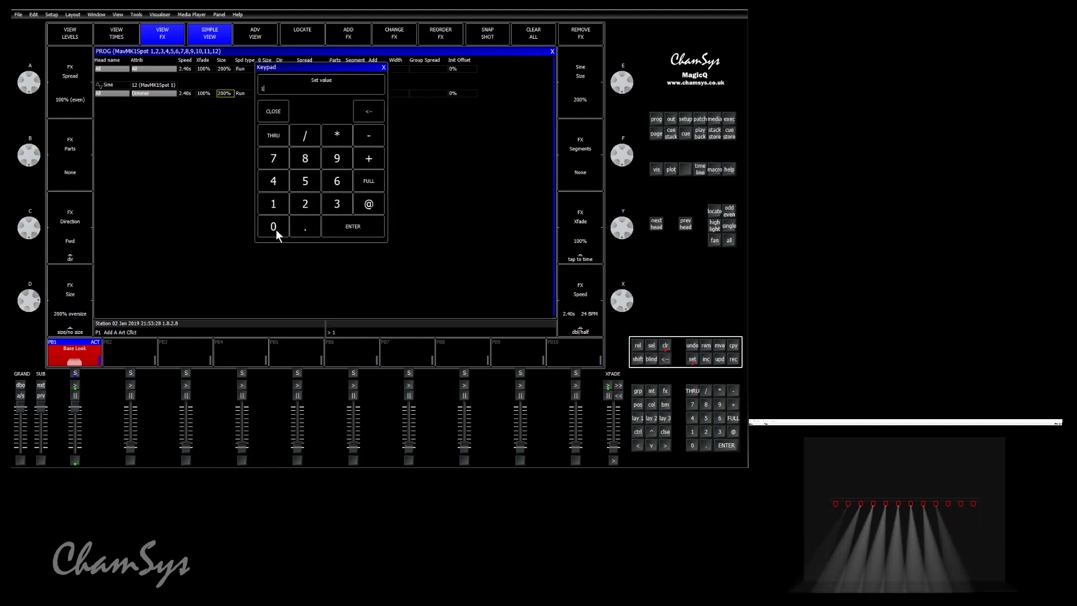
pyautogui.click(342, 230)
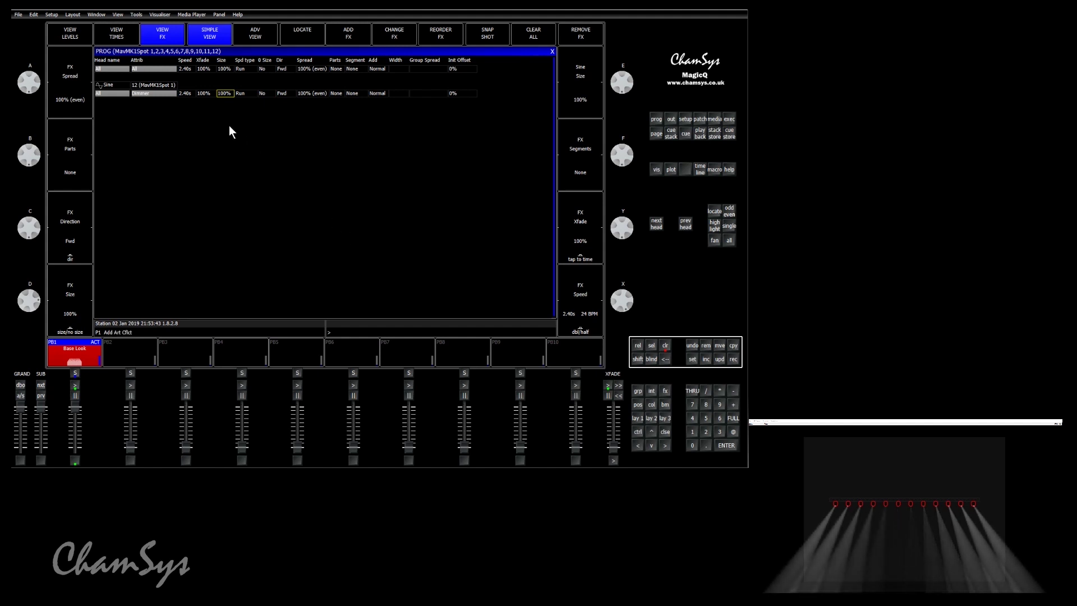
# Adjust the speed of the Sine dimmer FX to 2.35 s with the encoder
pyautogui.click(112, 94)
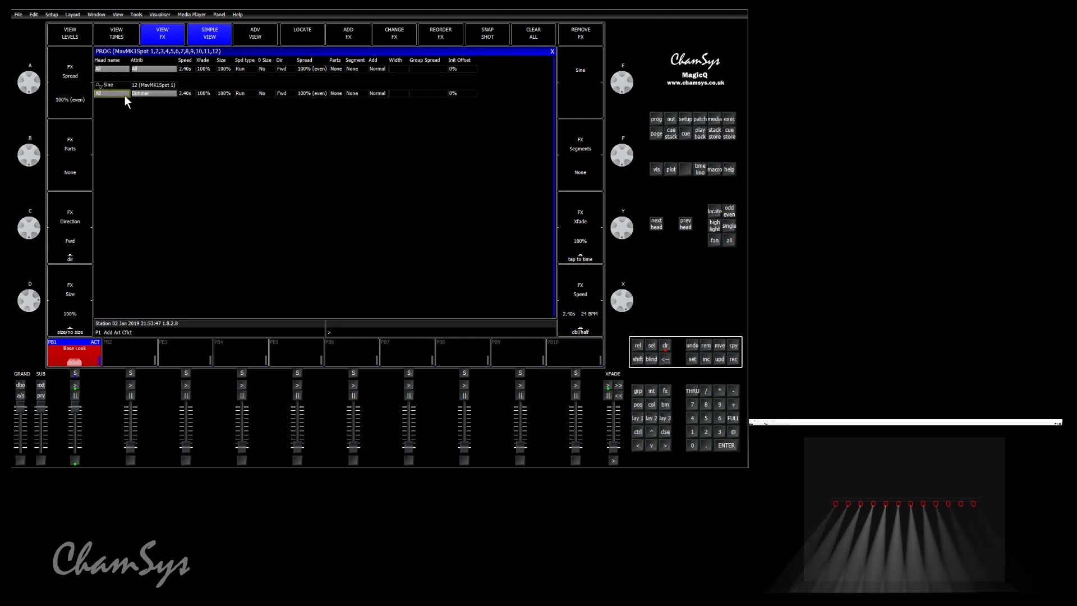
pyautogui.click(140, 93)
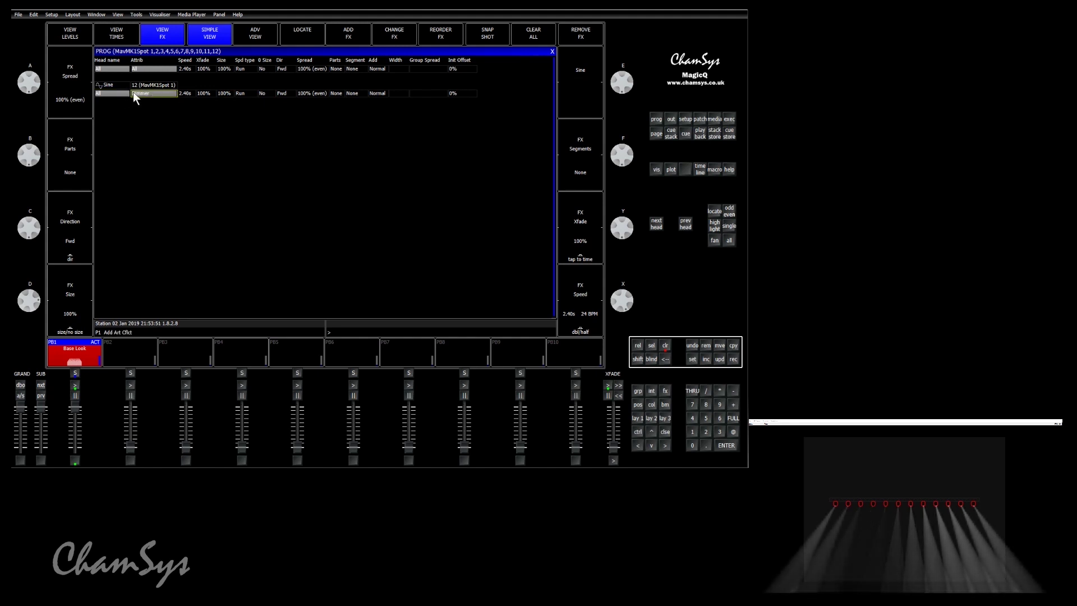
pyautogui.click(184, 91)
pyautogui.click(186, 93)
pyautogui.moveTo(620, 301); pyautogui.dragTo(625, 319)
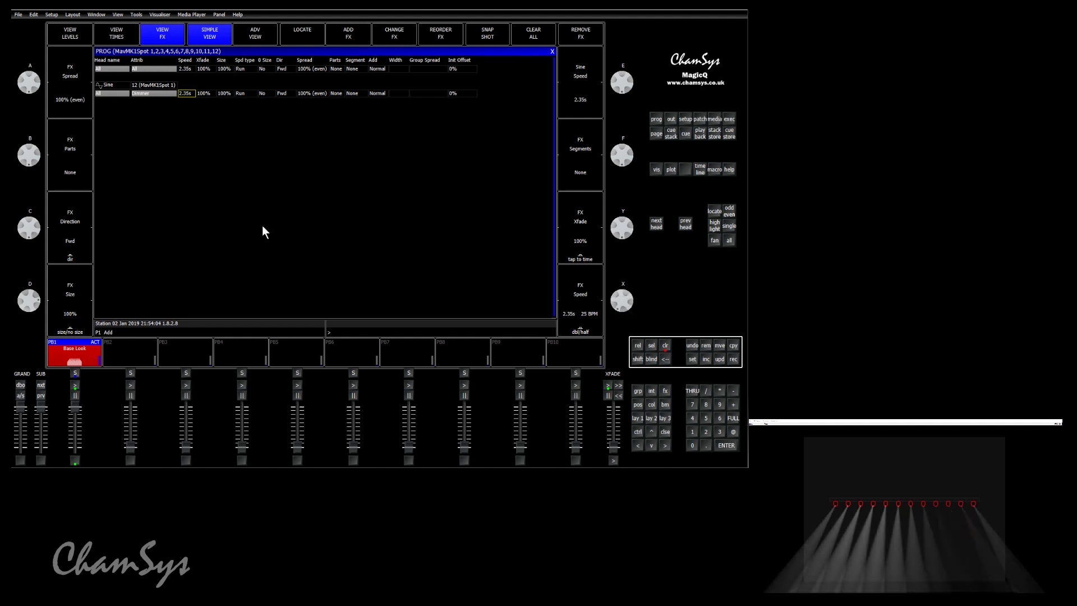
# Enter 1.5 seconds as the speed of the Sine dimmer FX
pyautogui.click(183, 92)
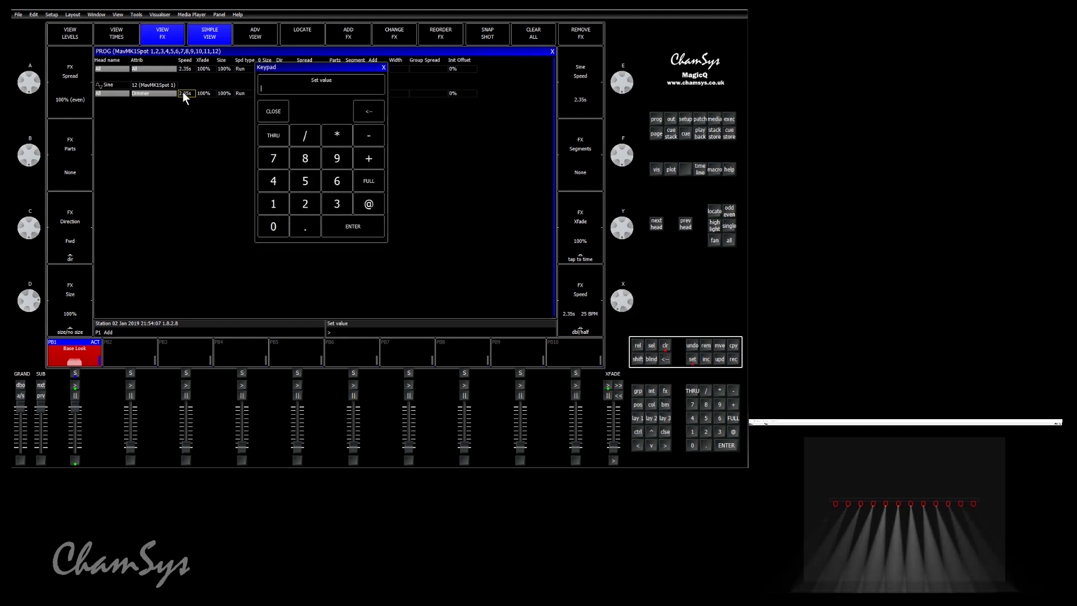
pyautogui.click(279, 205)
pyautogui.click(299, 225)
pyautogui.click(305, 187)
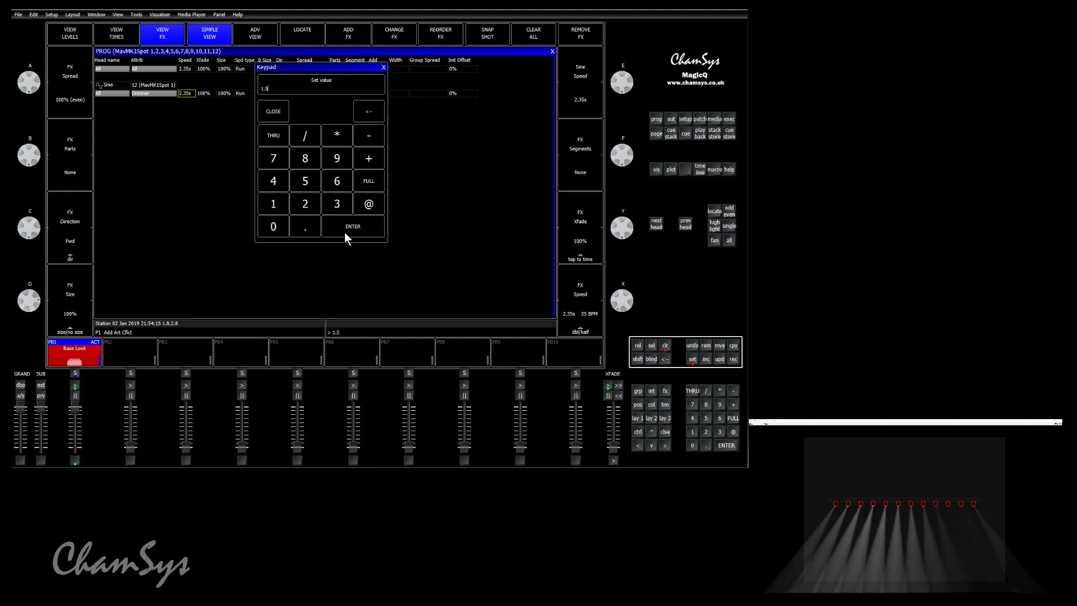
pyautogui.click(345, 232)
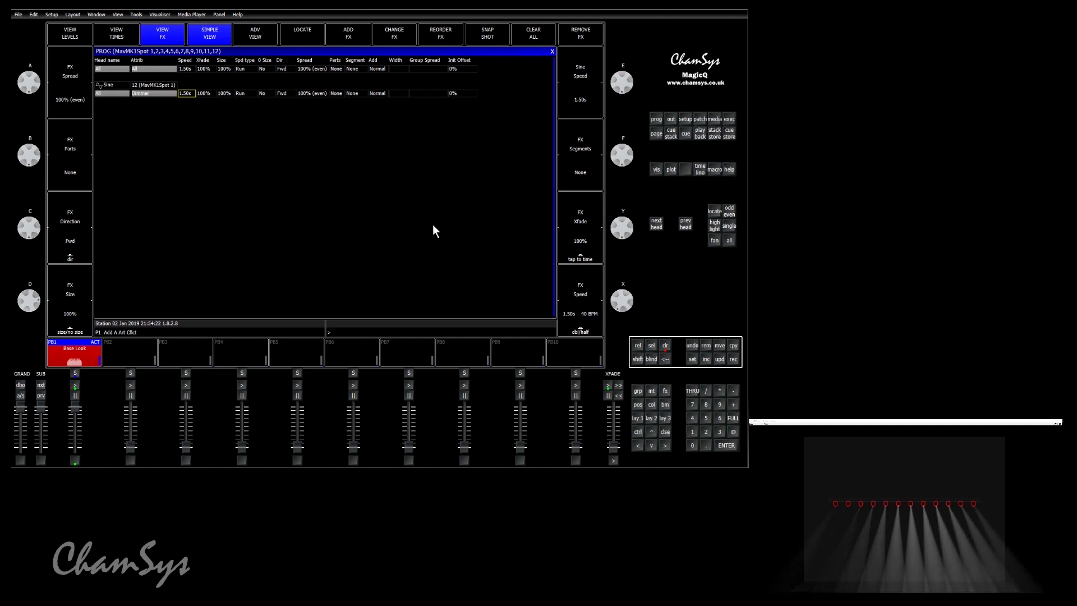
# Tap in a new tempo for the Sine dimmer FX with the tap-to-time function
pyautogui.click(586, 236)
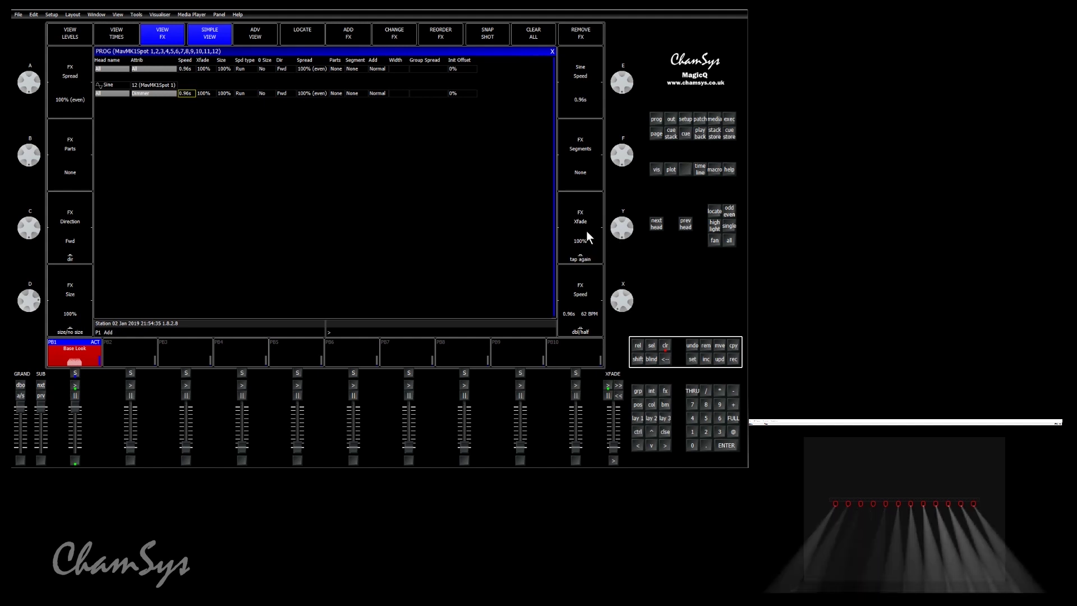
pyautogui.doubleClick(587, 232)
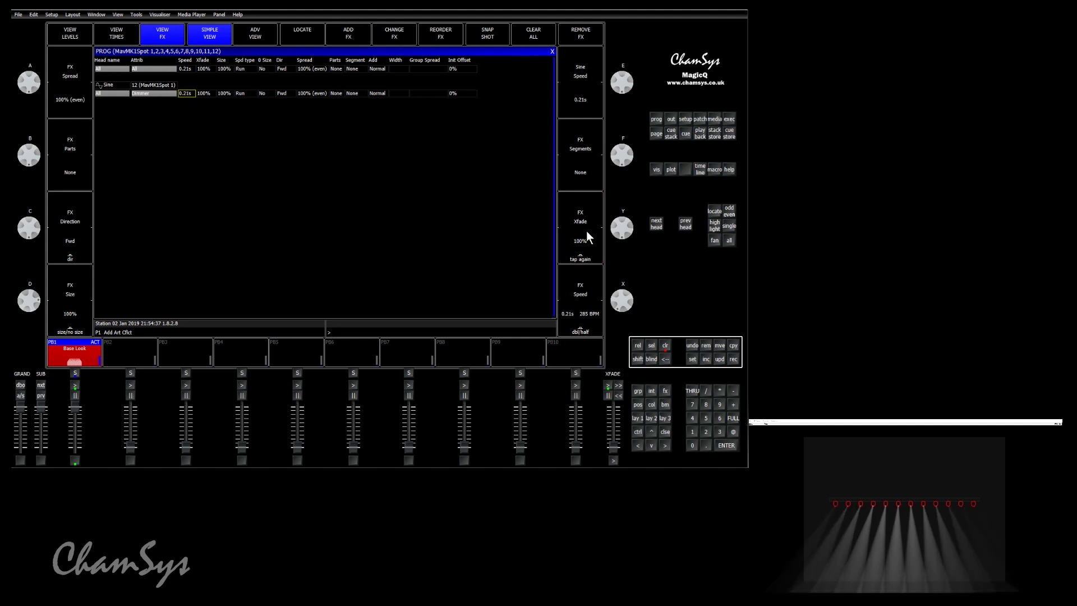
pyautogui.click(587, 236)
pyautogui.click(587, 236)
# Set the speed of the Sine dimmer FX to 1.5 seconds
pyautogui.click(186, 93)
pyautogui.click(272, 202)
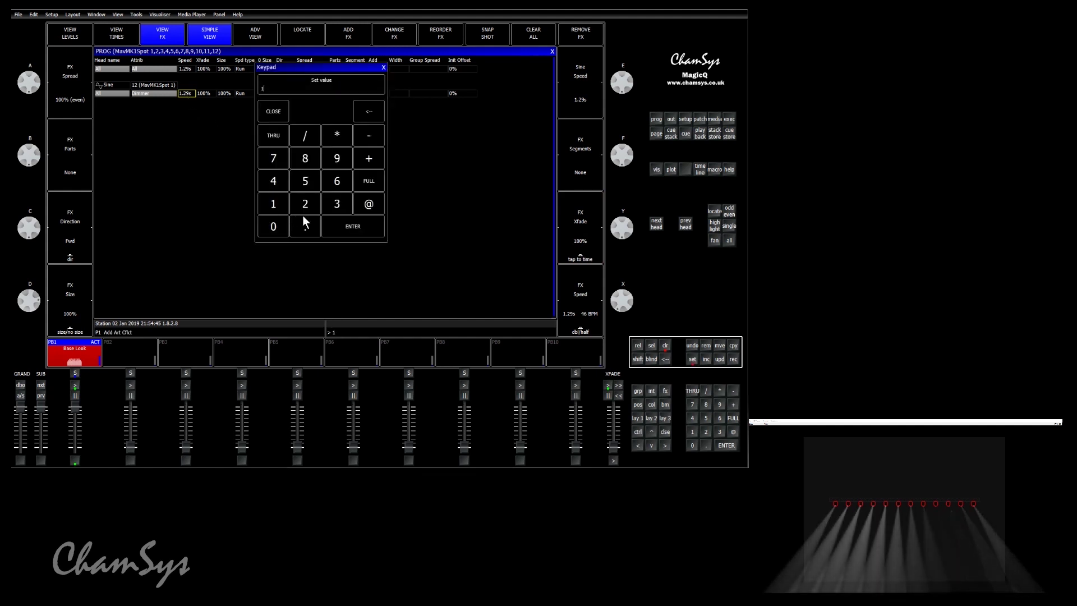
pyautogui.click(307, 222)
pyautogui.click(309, 182)
pyautogui.click(342, 223)
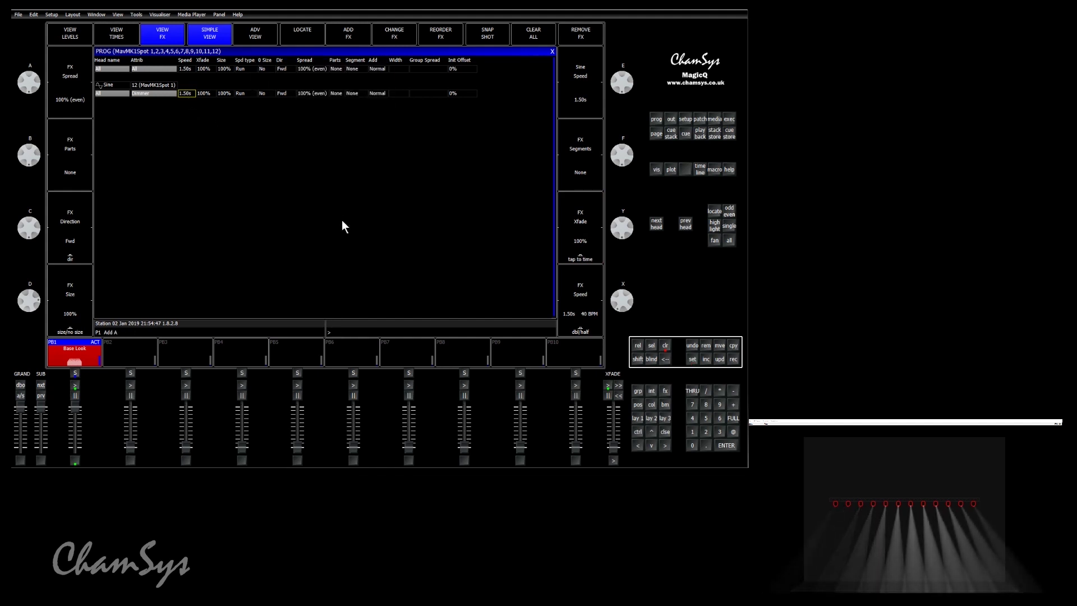
# Set the Xfade of the Sine dimmer FX to 0%
pyautogui.click(205, 92)
pyautogui.click(273, 230)
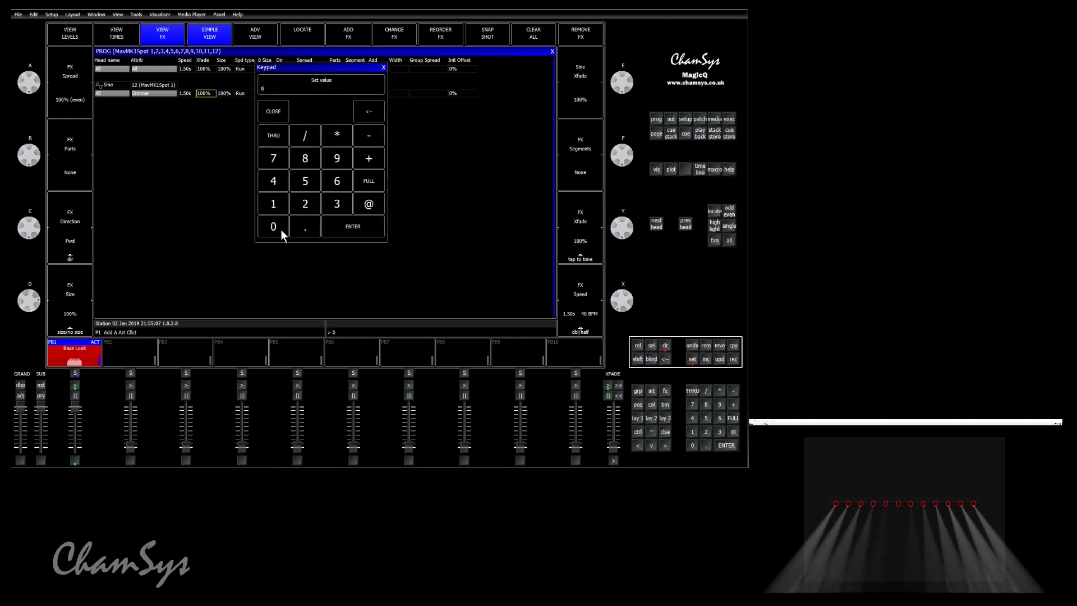
pyautogui.click(344, 231)
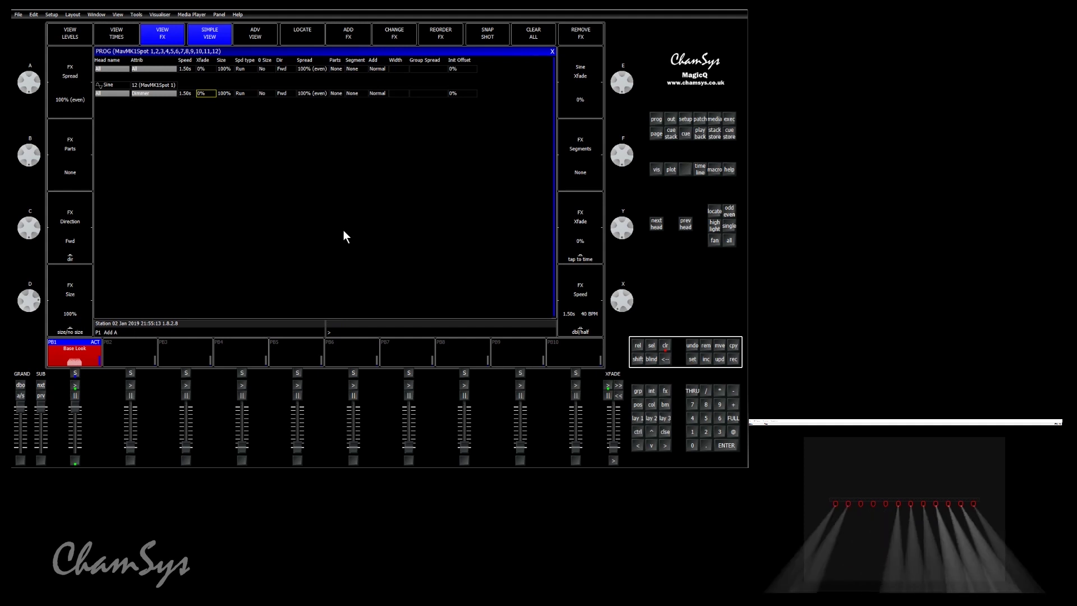
# Set the Xfade of the Sine dimmer FX to 50%
pyautogui.click(241, 95)
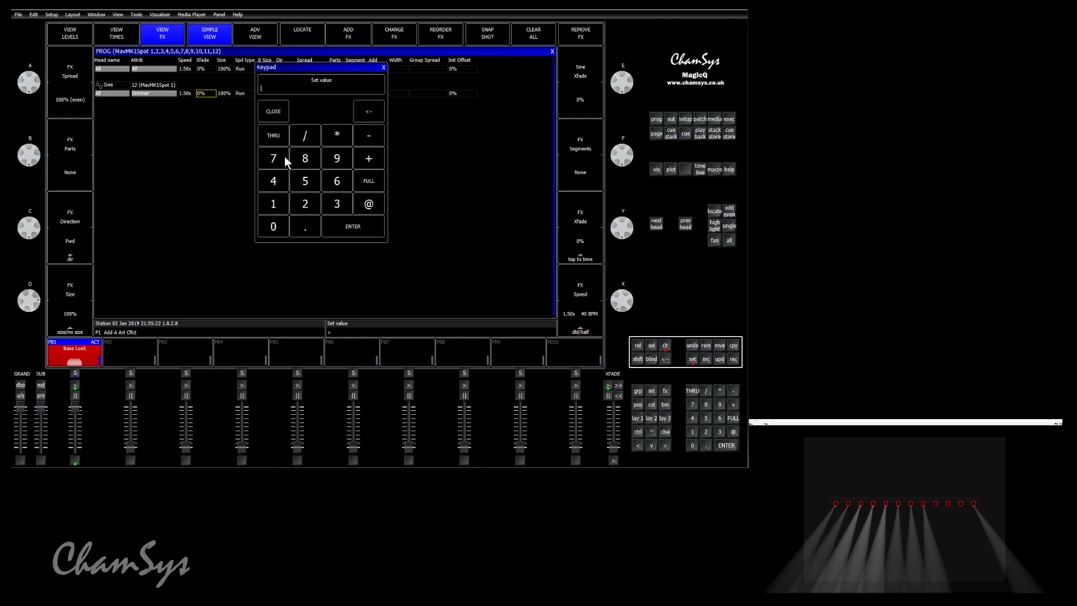
pyautogui.click(303, 187)
pyautogui.click(340, 233)
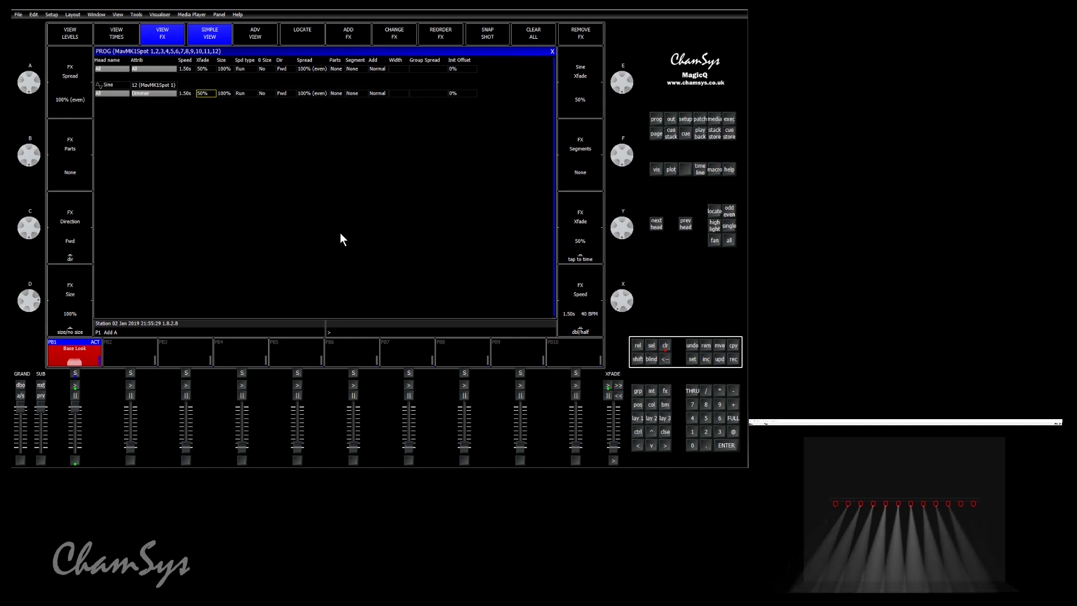
# Set the Xfade of the Sine dimmer FX to 100%
pyautogui.click(208, 92)
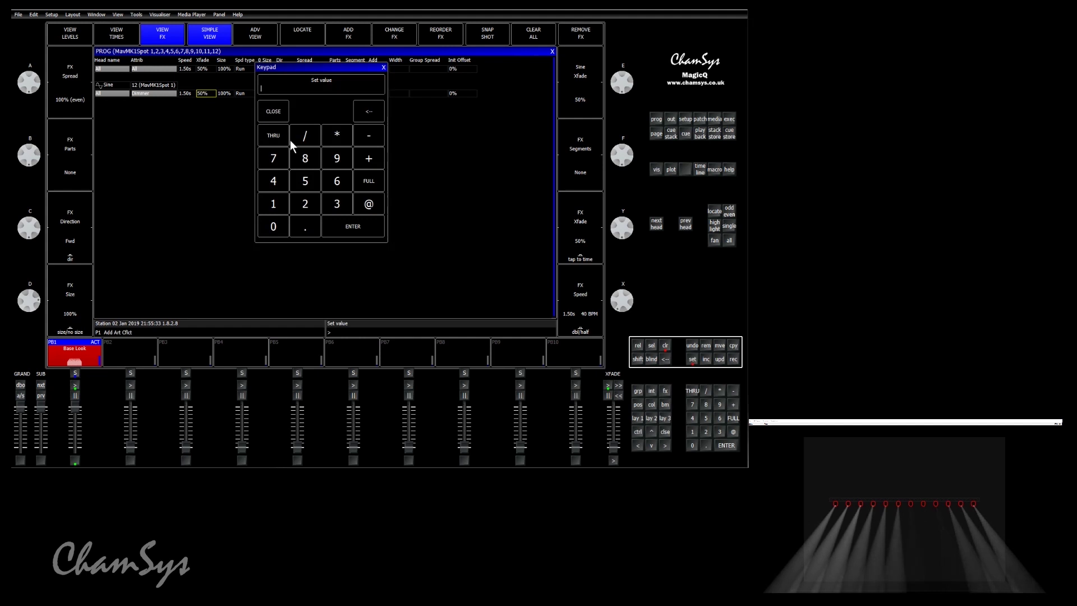
pyautogui.click(281, 200)
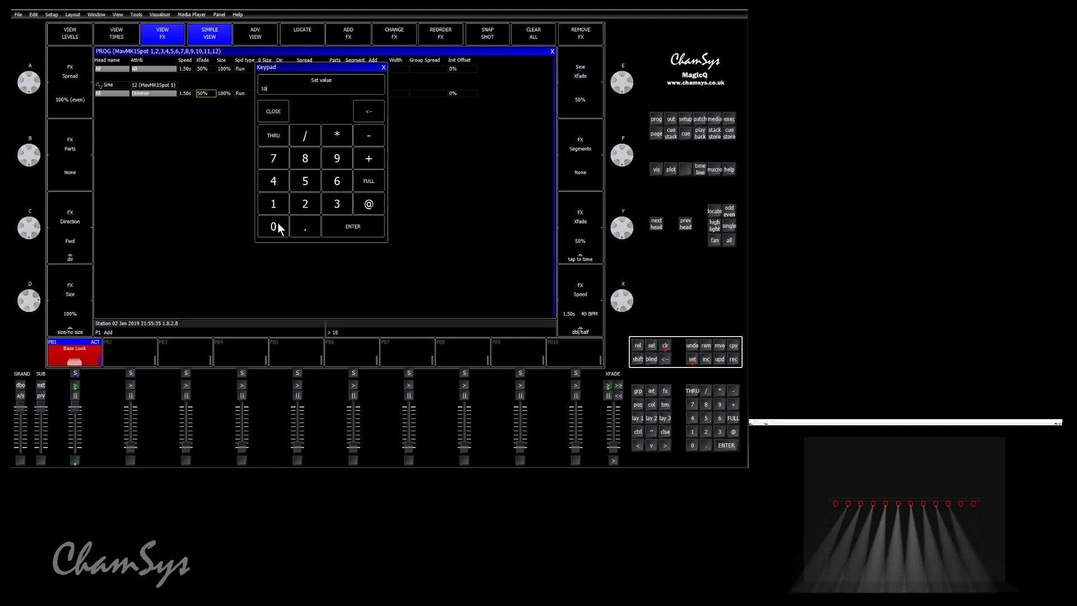
pyautogui.doubleClick(278, 224)
pyautogui.click(344, 230)
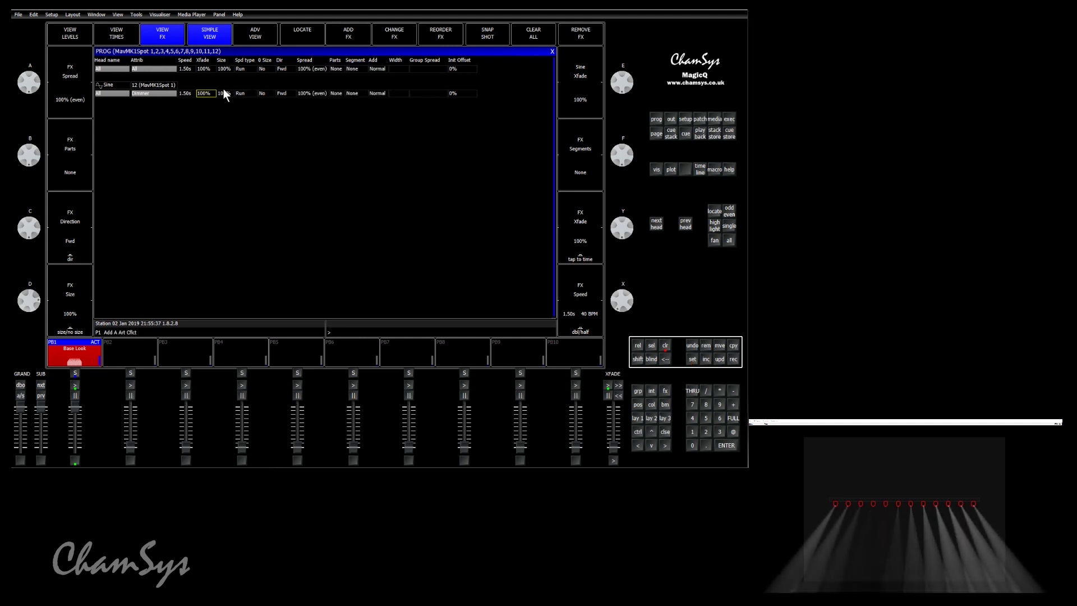
# Change the speed type of the Sine dimmer FX to Stop
pyautogui.click(243, 93)
pyautogui.click(243, 68)
pyautogui.click(246, 93)
pyautogui.click(247, 94)
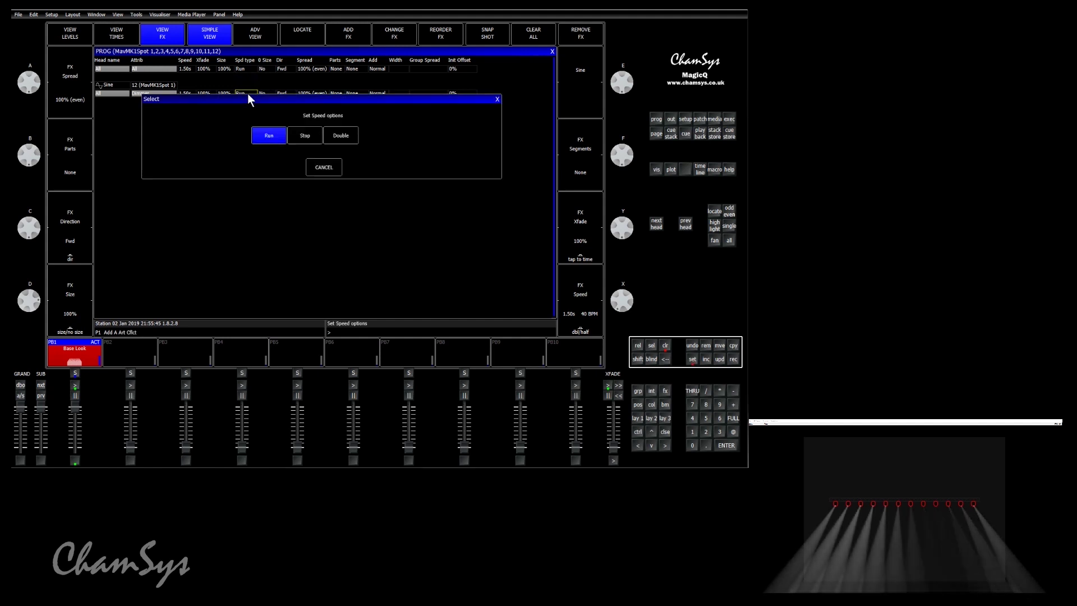
pyautogui.click(303, 135)
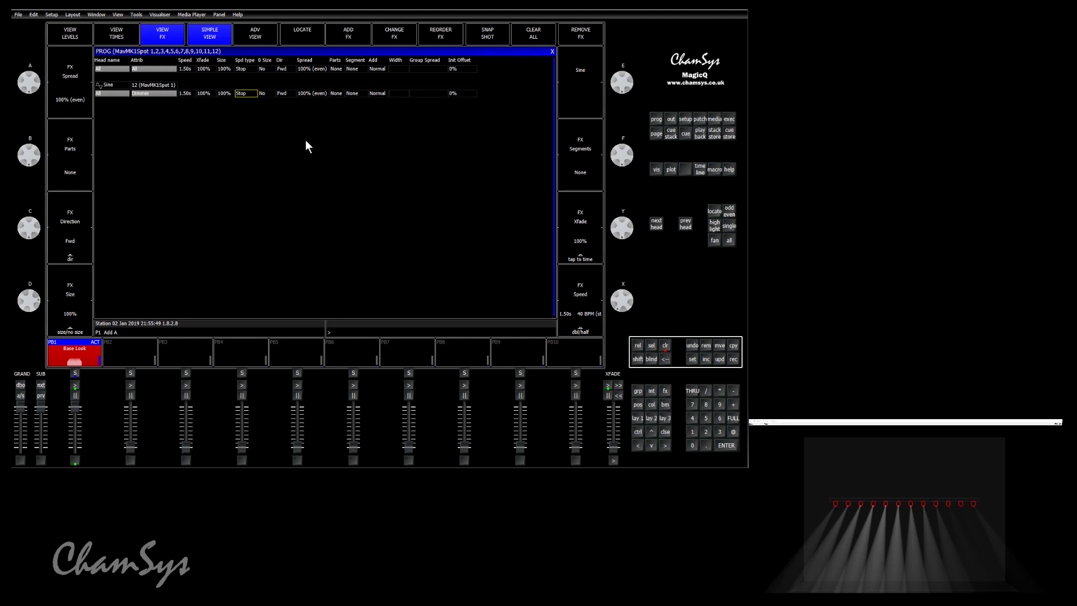
# Change the speed type of the Sine dimmer FX to Double
pyautogui.click(243, 94)
pyautogui.click(336, 136)
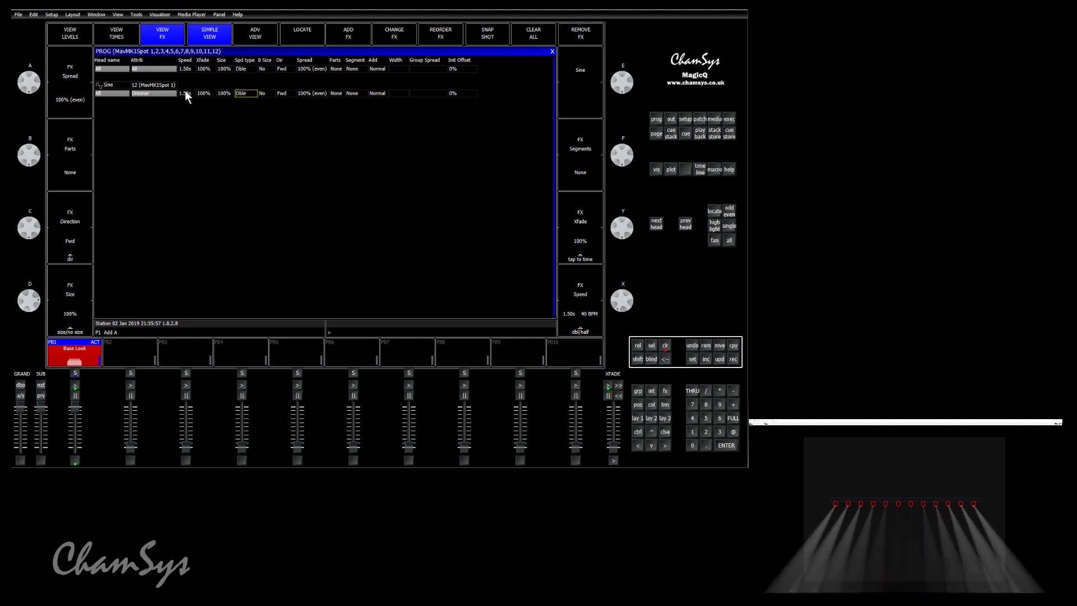
# Change the speed type of the Sine dimmer FX back to Run
pyautogui.click(241, 93)
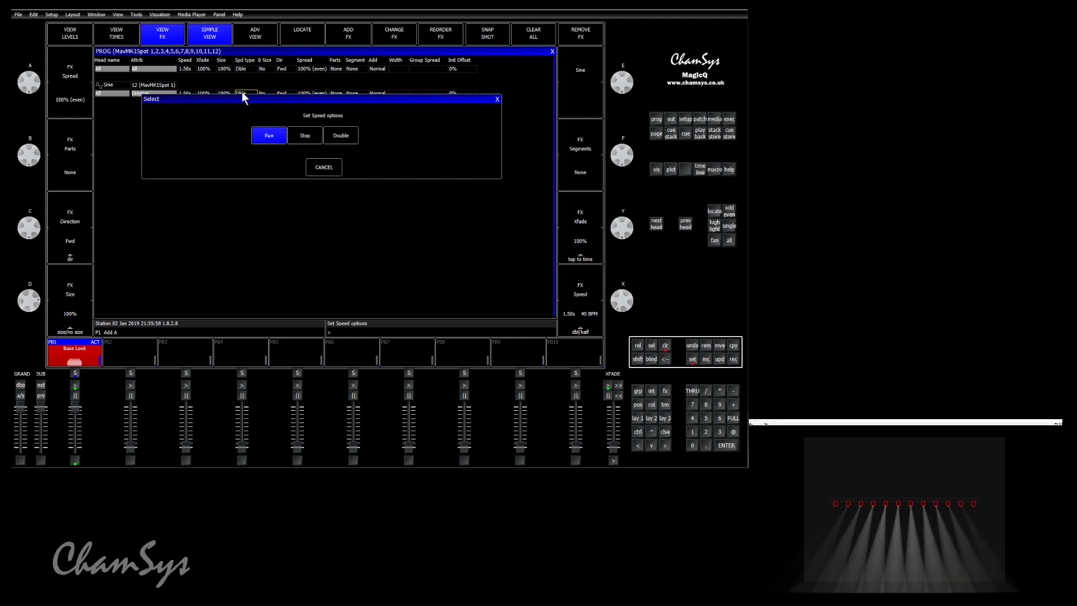
pyautogui.click(278, 133)
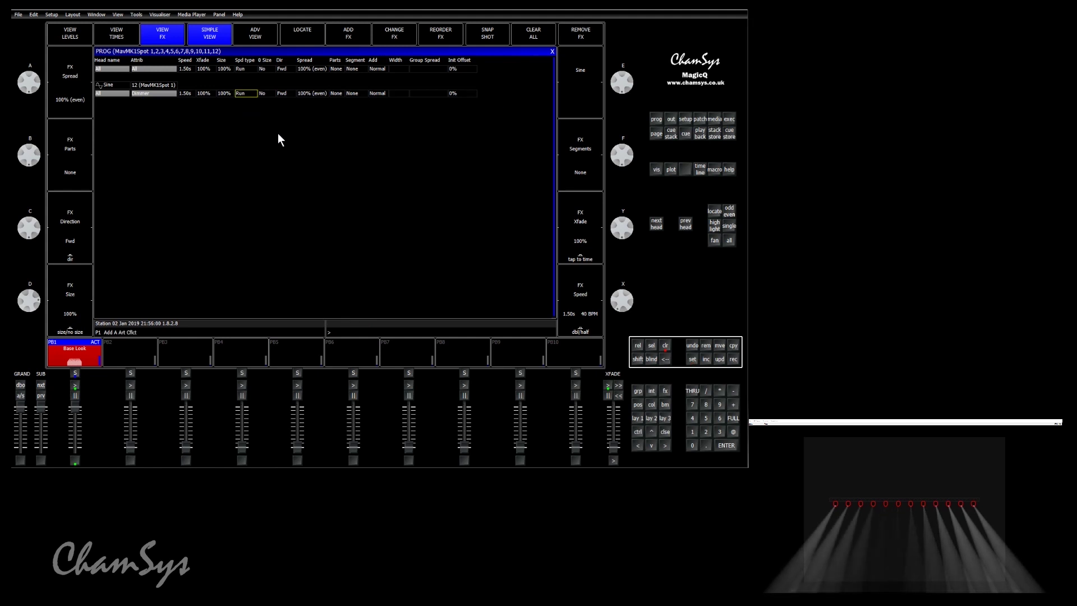
# Switch the 0 Size option of the Sine dimmer FX to Yes and back to No
pyautogui.click(264, 93)
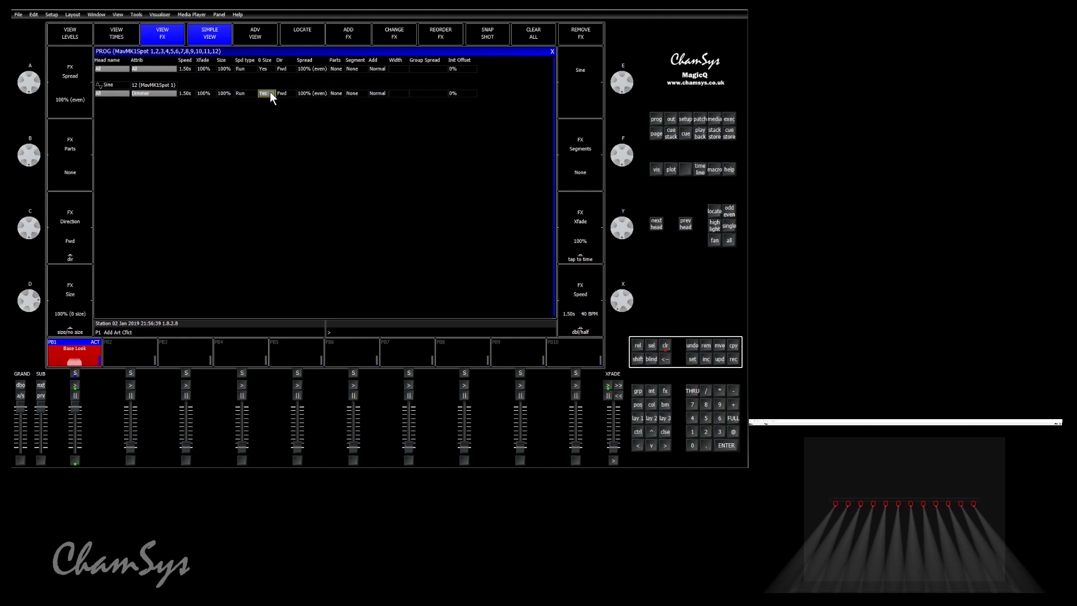
pyautogui.click(271, 91)
pyautogui.click(307, 134)
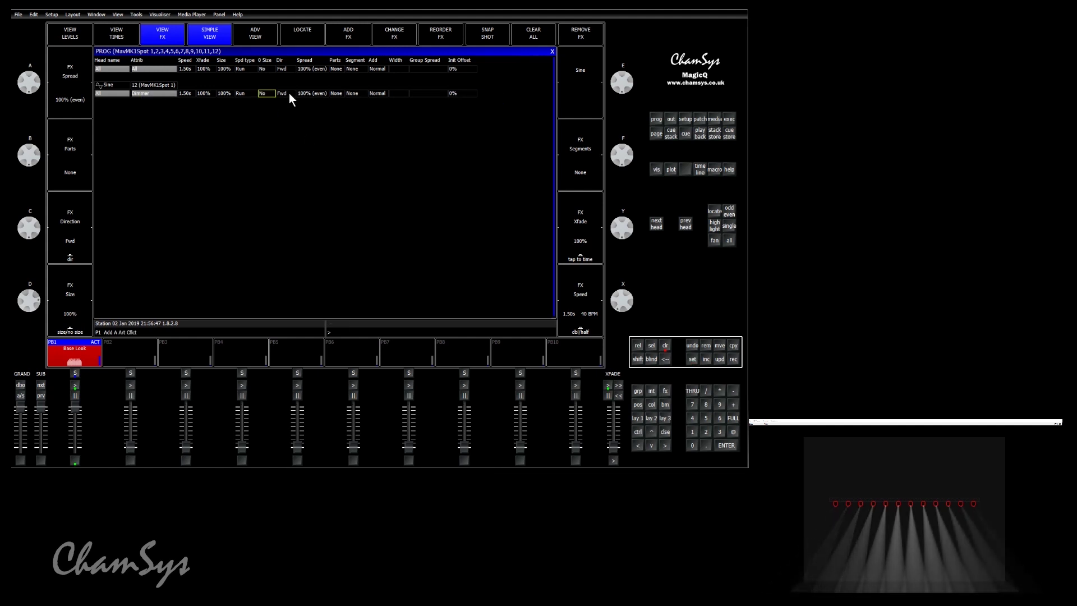
# Try the Bkwd and Centre out directions on the Sine dimmer FX
pyautogui.click(288, 93)
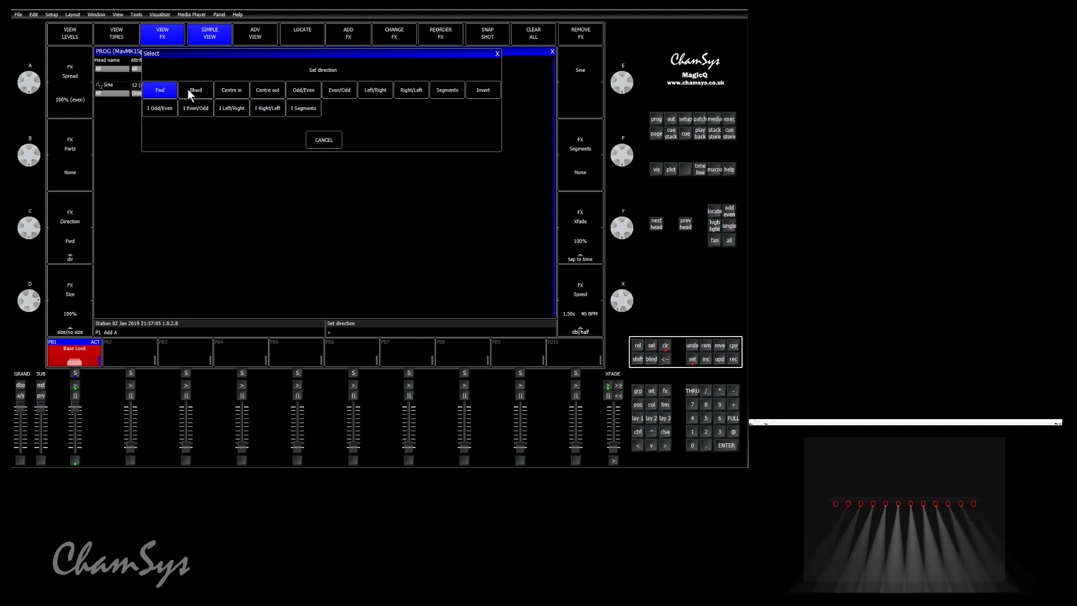
pyautogui.click(187, 88)
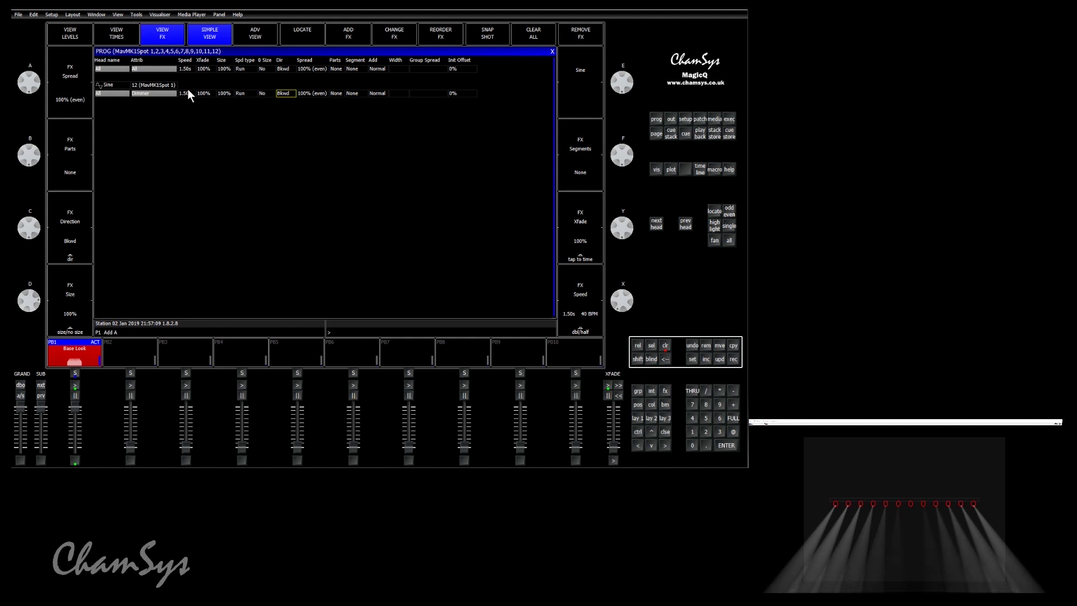
pyautogui.click(292, 92)
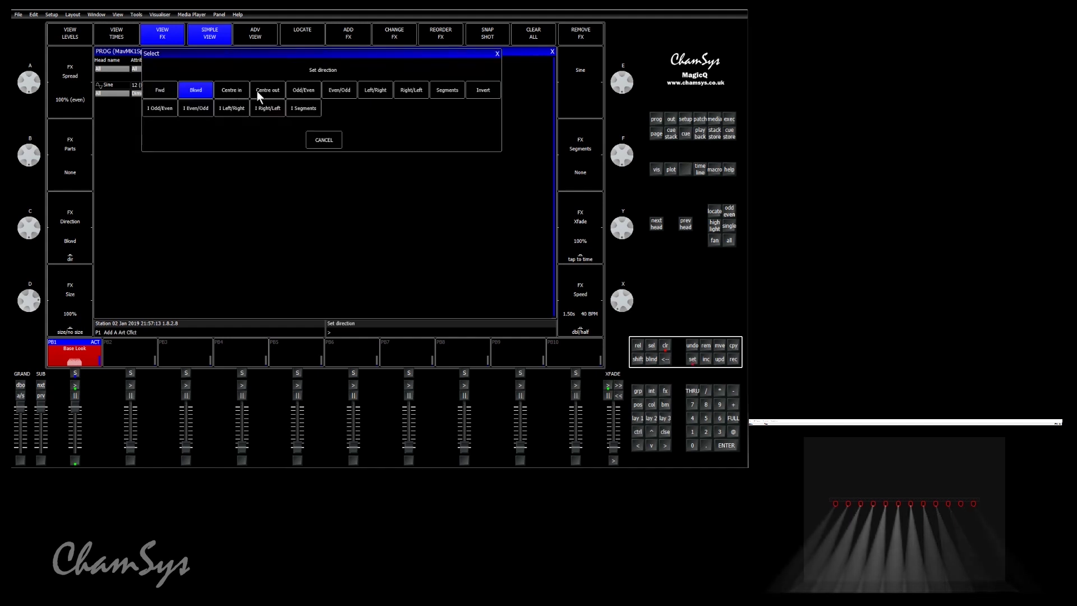
pyautogui.click(266, 89)
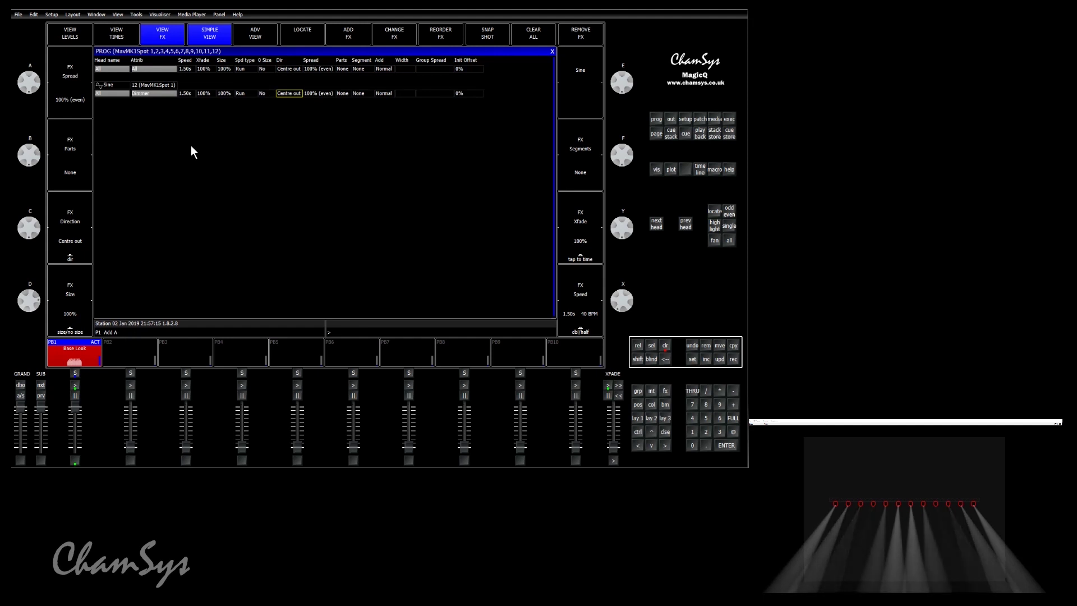
# Try the Even/Odd and Left/Right directions on the Sine dimmer FX
pyautogui.click(285, 92)
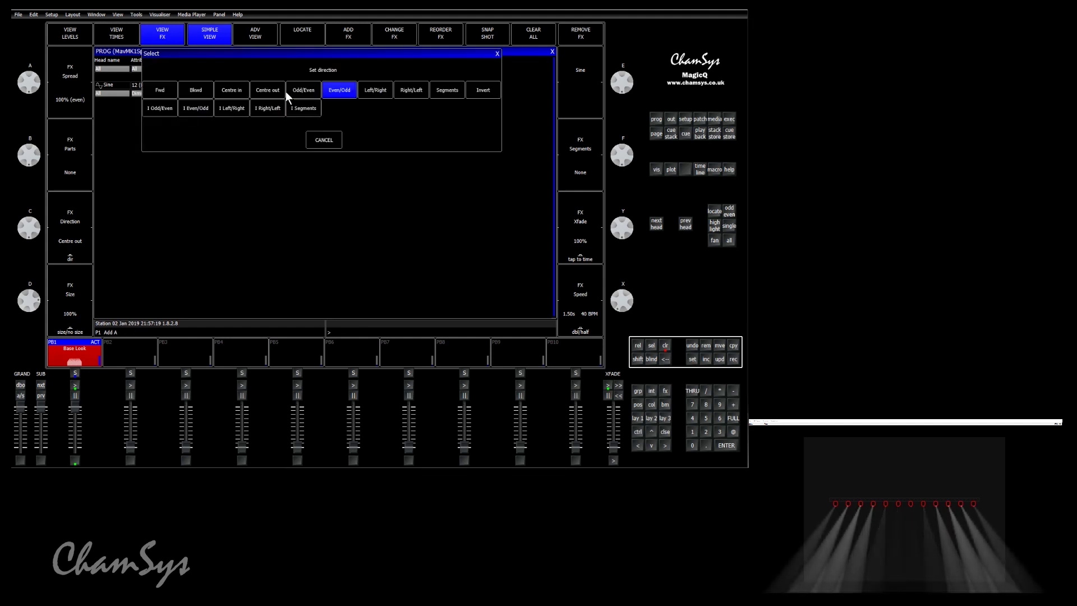
pyautogui.click(339, 89)
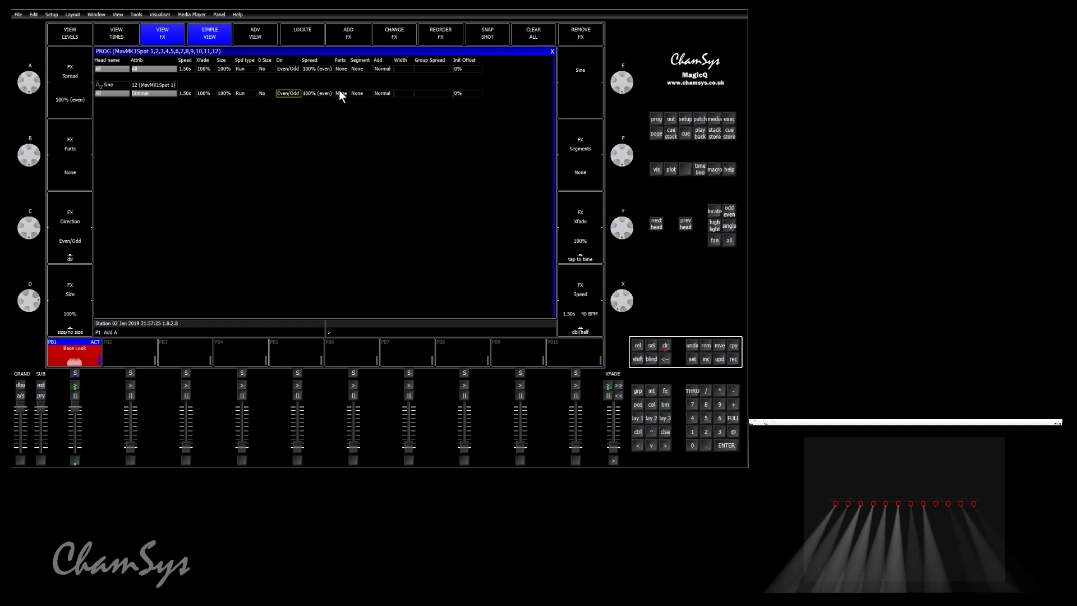
pyautogui.click(284, 93)
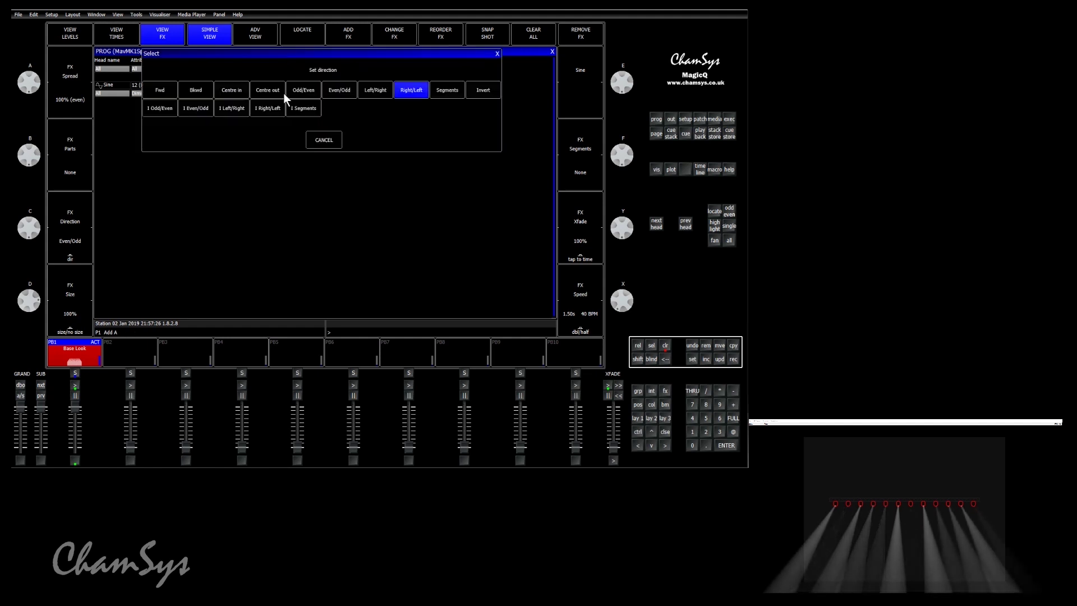
pyautogui.click(380, 89)
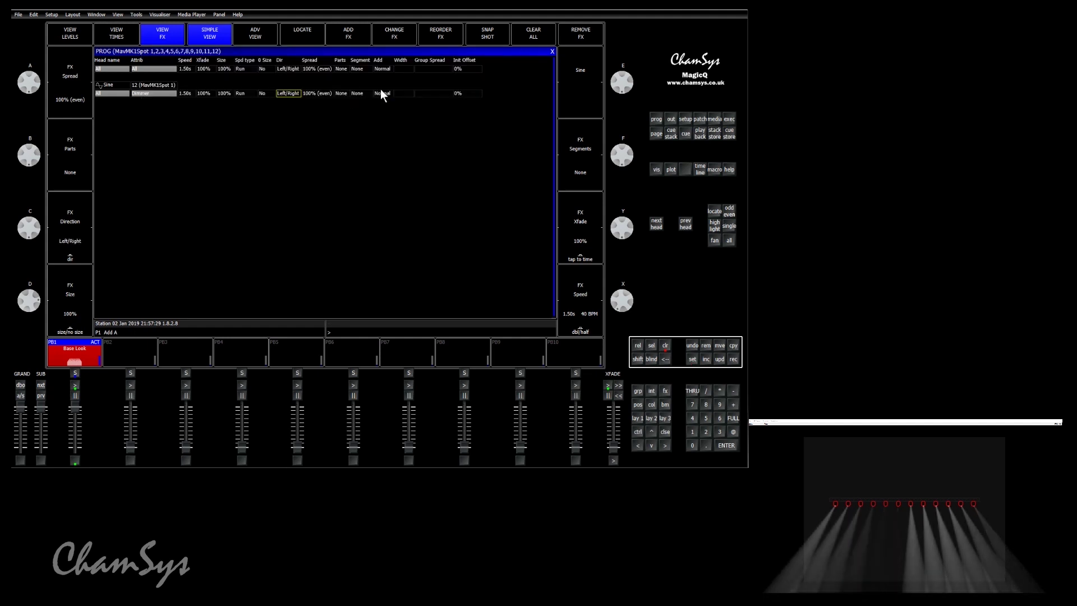
# Return the direction of the Sine dimmer FX to Fwd
pyautogui.click(288, 93)
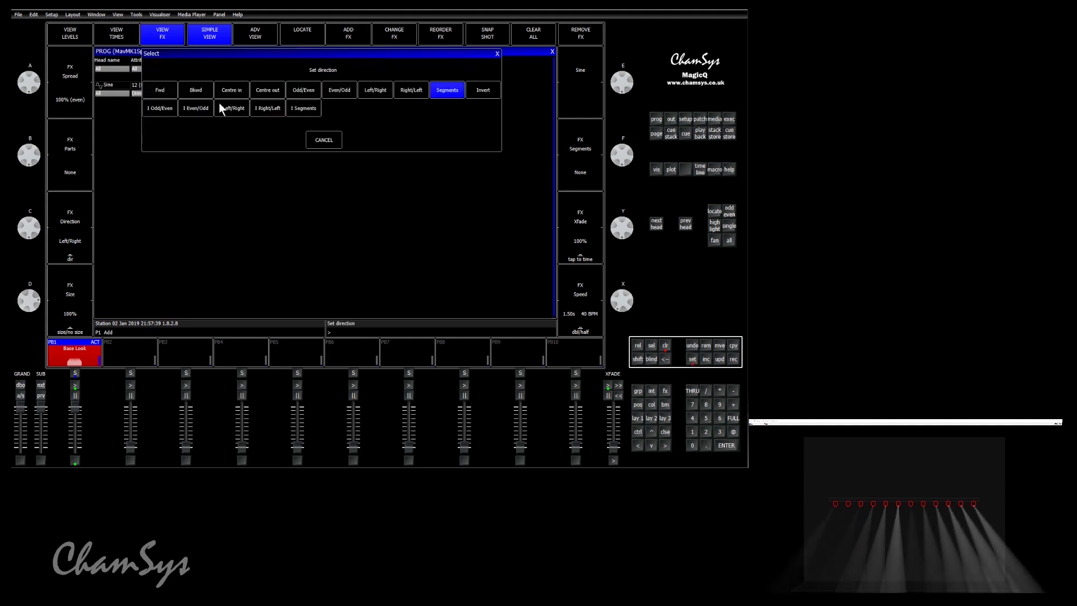
pyautogui.click(155, 94)
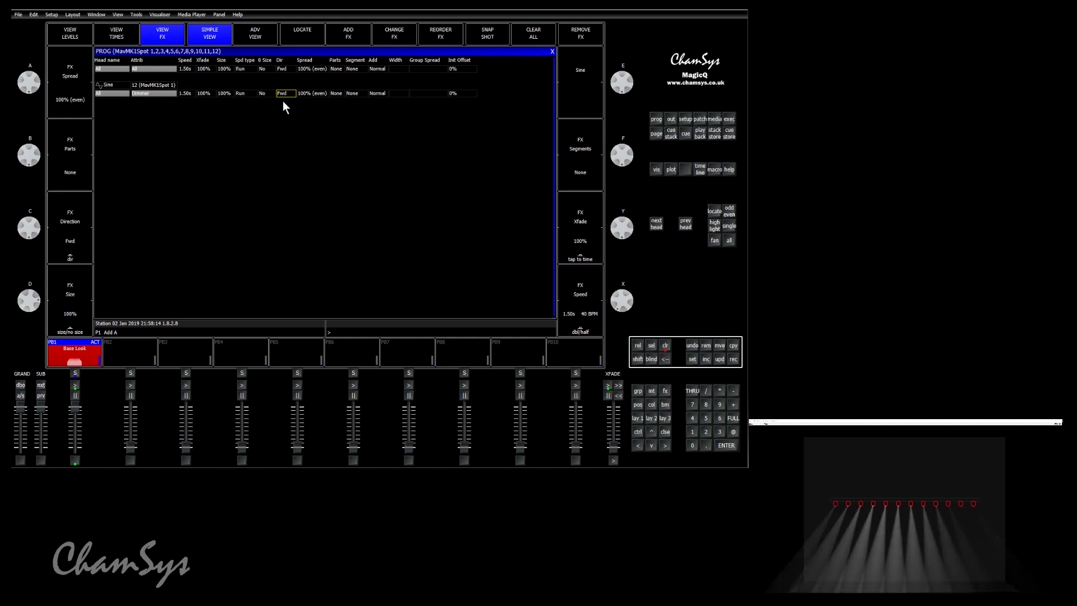
# Set the spread of the Sine dimmer FX to 0%
pyautogui.click(309, 95)
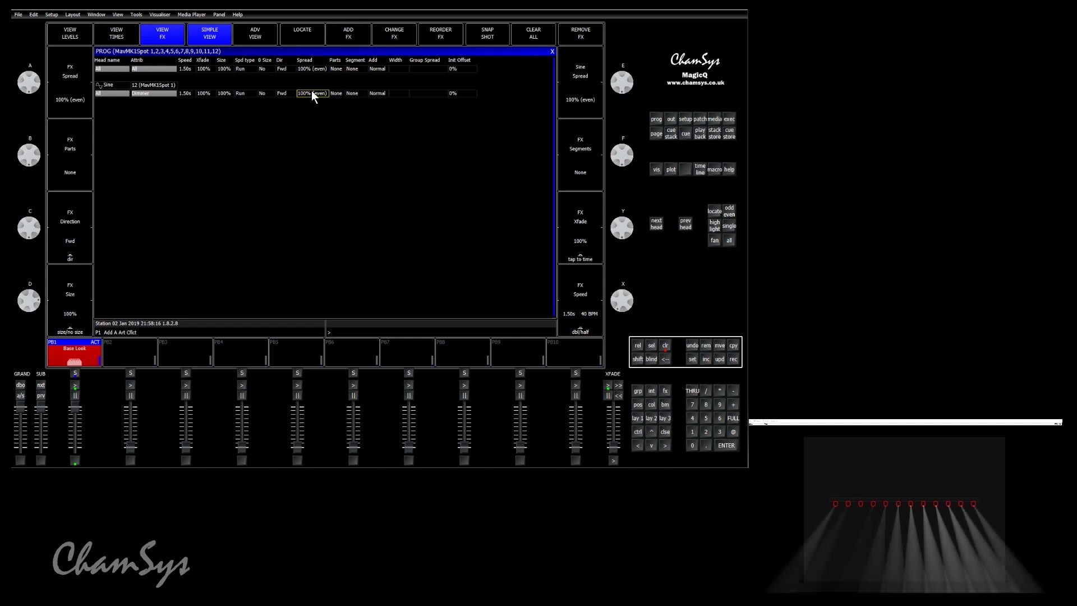
pyautogui.click(312, 91)
pyautogui.click(275, 227)
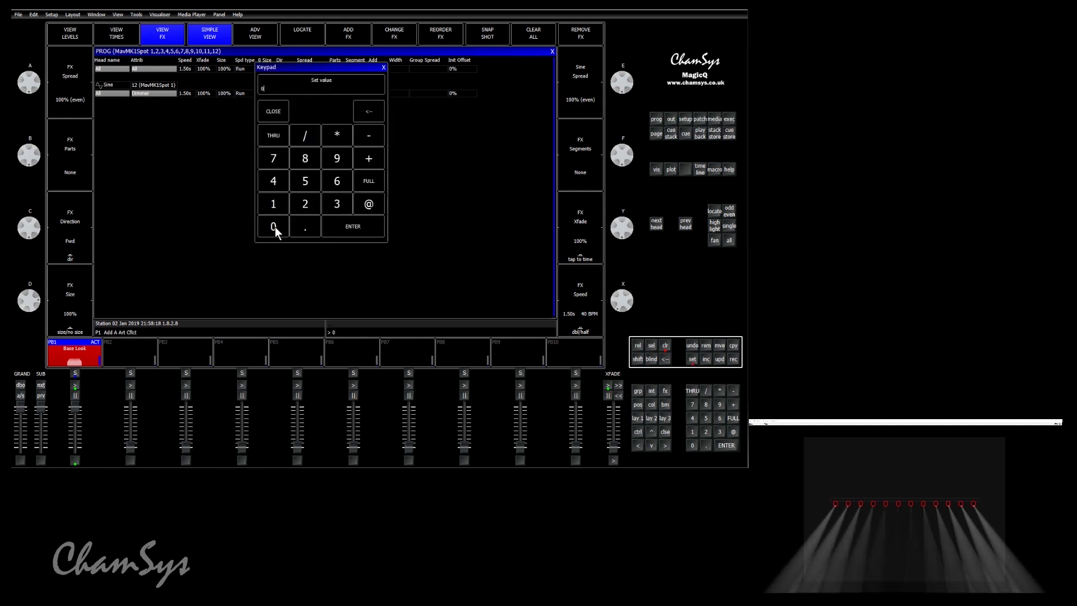
pyautogui.click(331, 224)
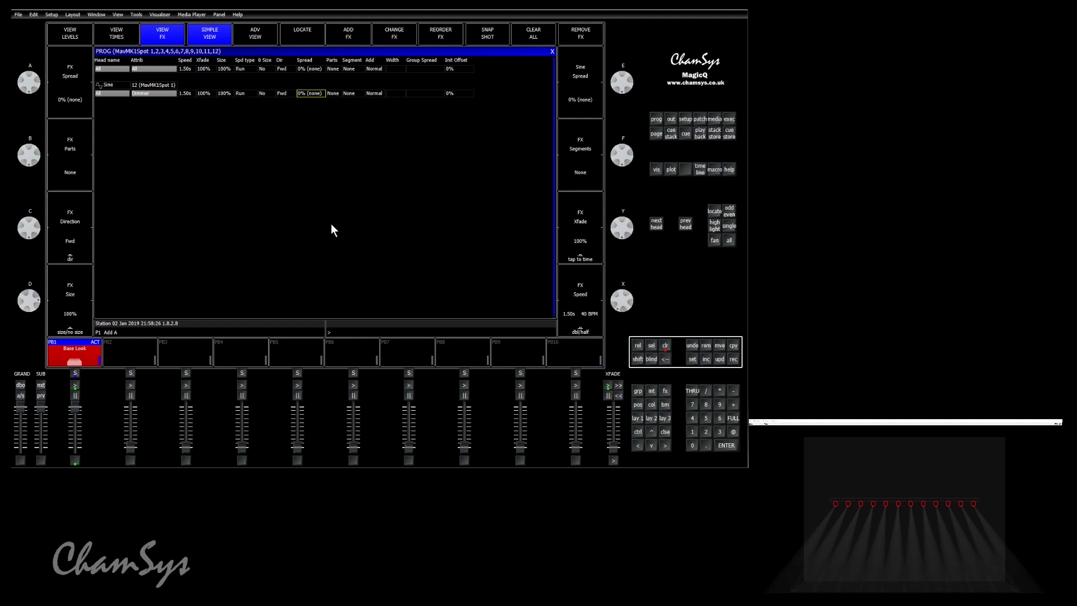
# Set the spread of the Sine dimmer FX to 50%
pyautogui.click(313, 94)
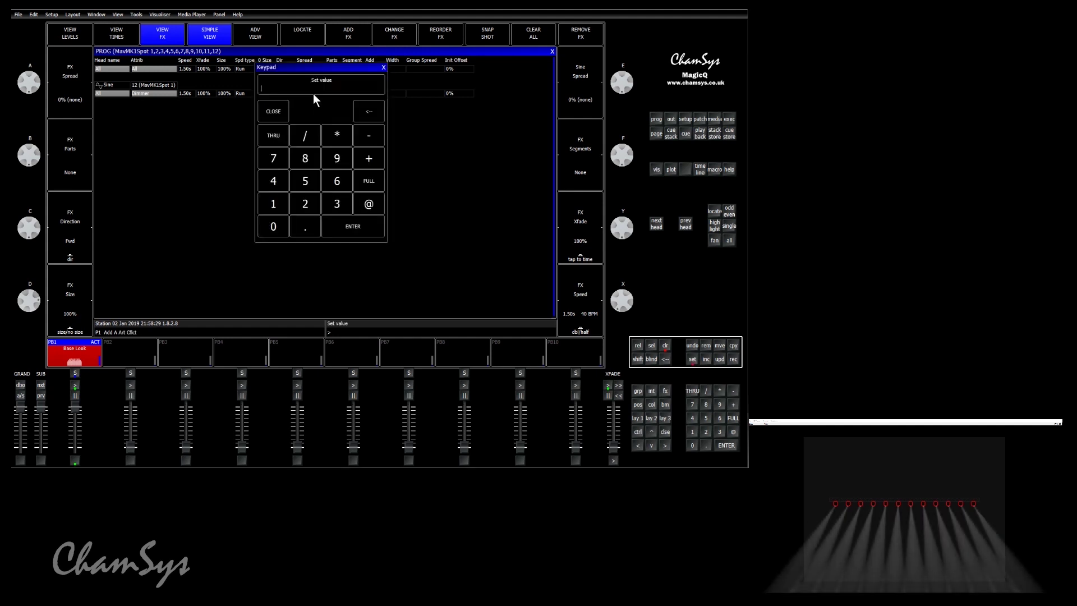
pyautogui.click(308, 182)
pyautogui.click(274, 226)
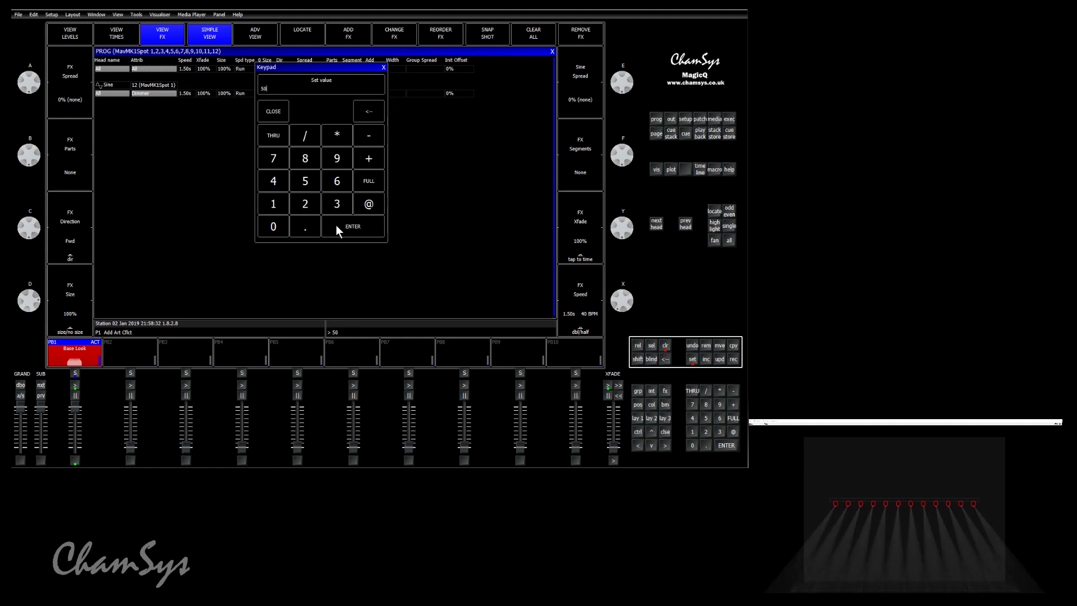
pyautogui.click(336, 226)
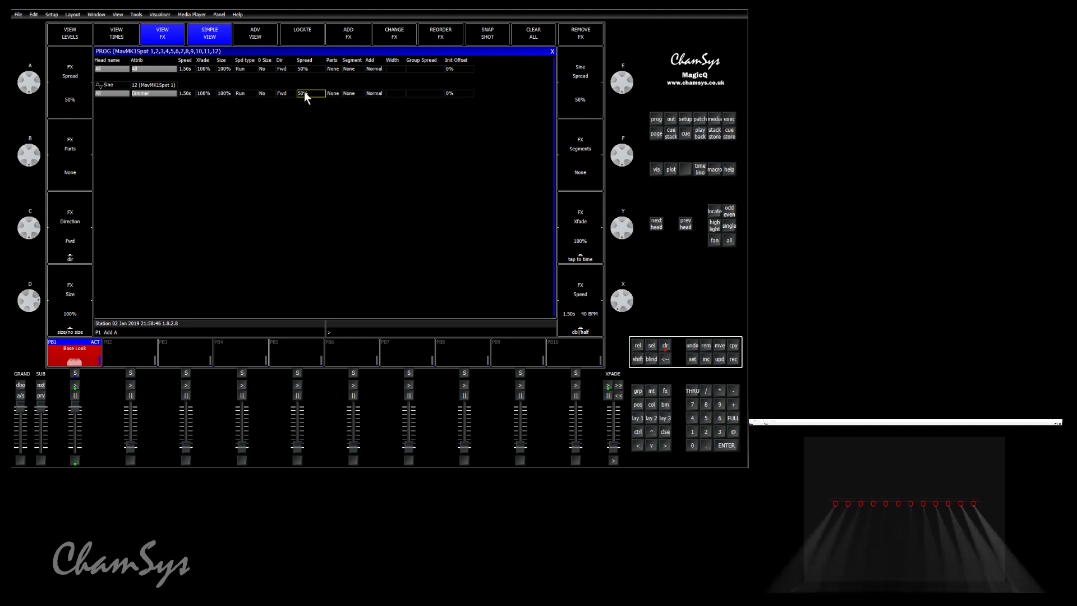
# Set the spread of the Sine dimmer FX to 200%
pyautogui.click(304, 93)
pyautogui.click(304, 203)
pyautogui.click(274, 224)
pyautogui.click(273, 224)
pyautogui.click(334, 225)
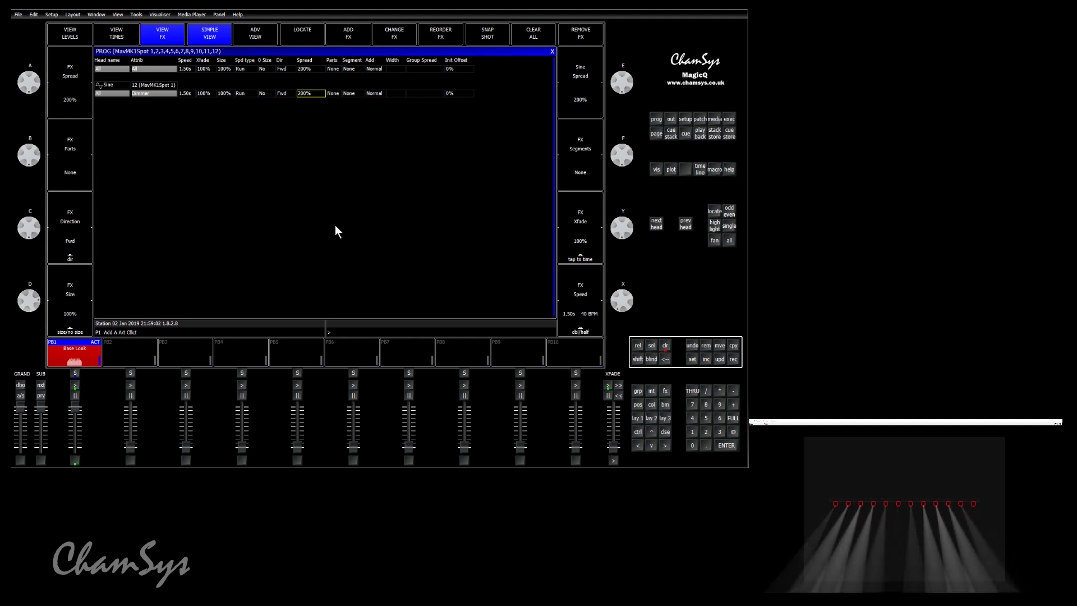
# Set the spread of the Sine dimmer FX back to 100%
pyautogui.click(318, 92)
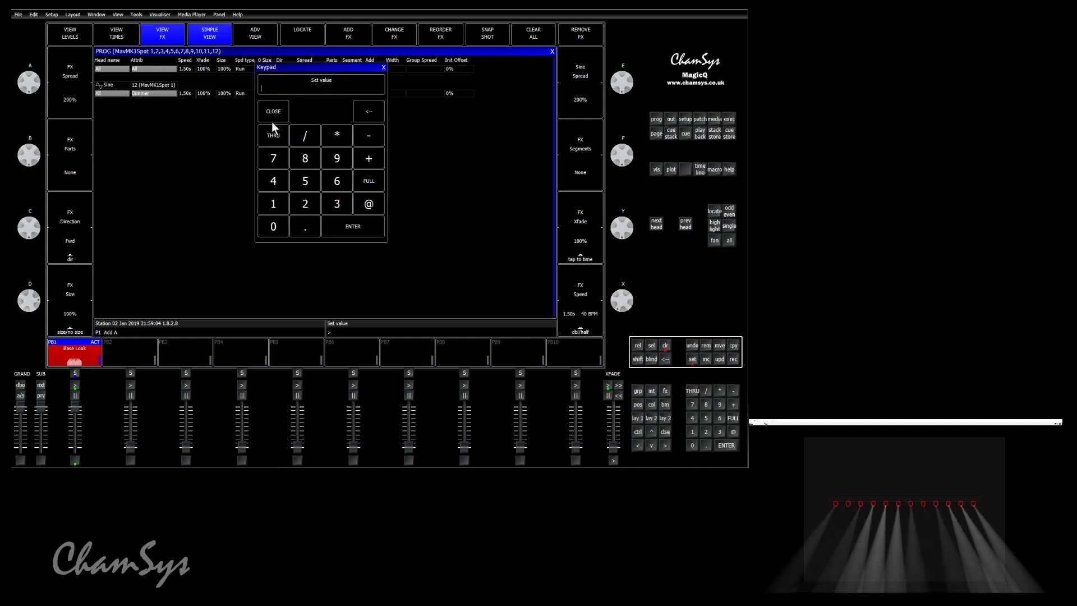
pyautogui.click(275, 206)
pyautogui.doubleClick(274, 226)
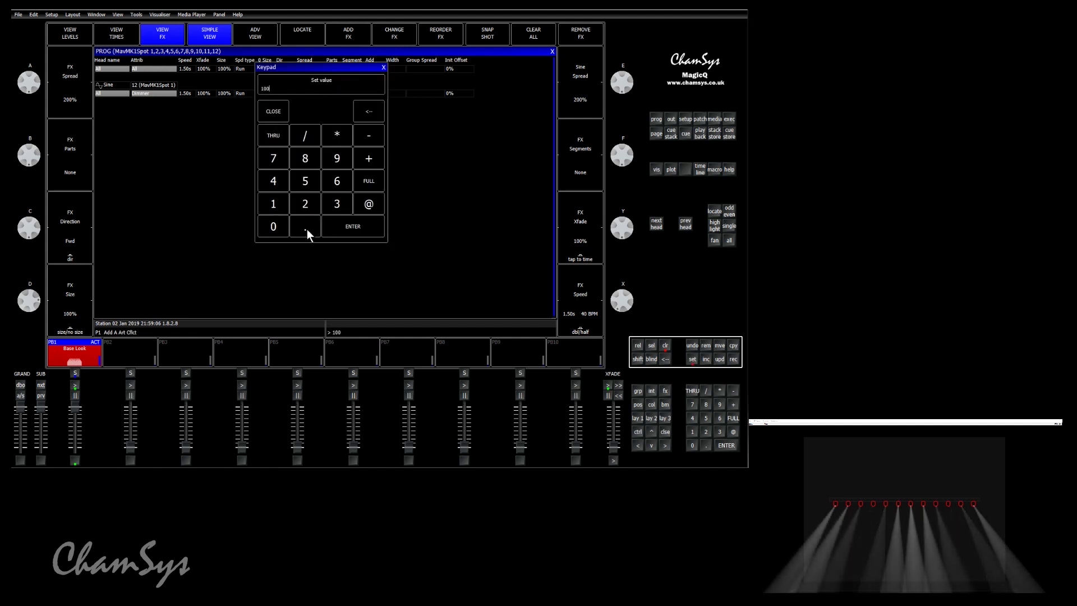
pyautogui.click(353, 225)
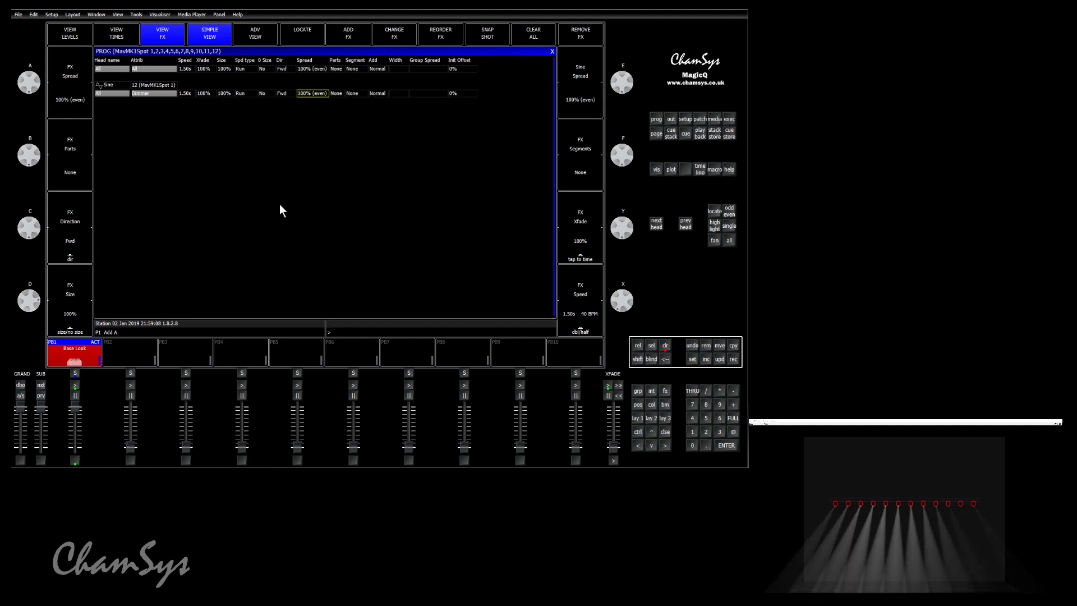
# Reduce the Xfade of the Sine dimmer FX to 50%
pyautogui.click(208, 92)
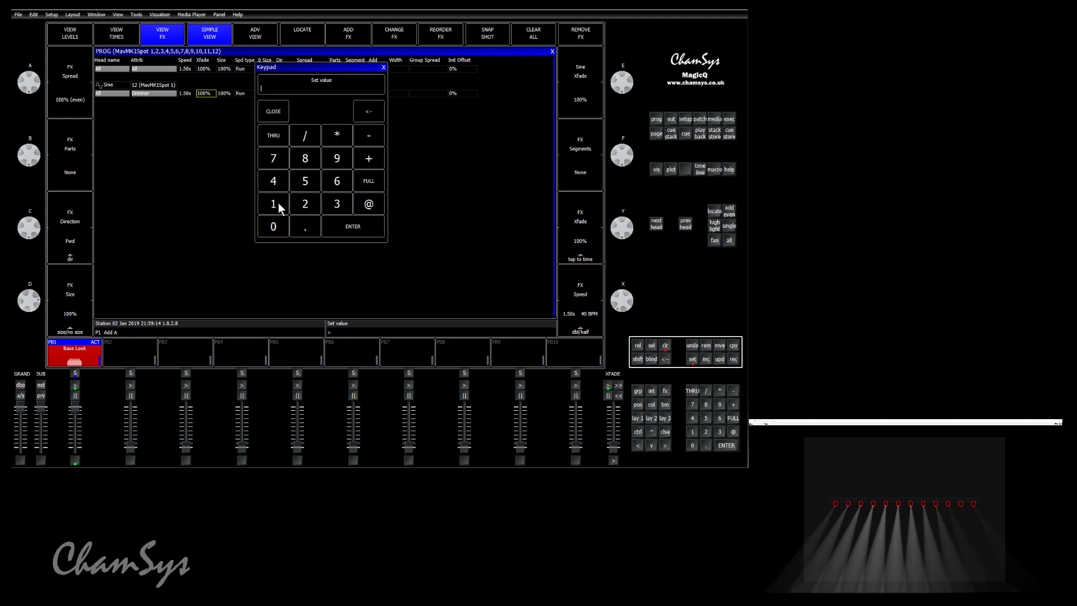
pyautogui.click(305, 180)
pyautogui.click(278, 223)
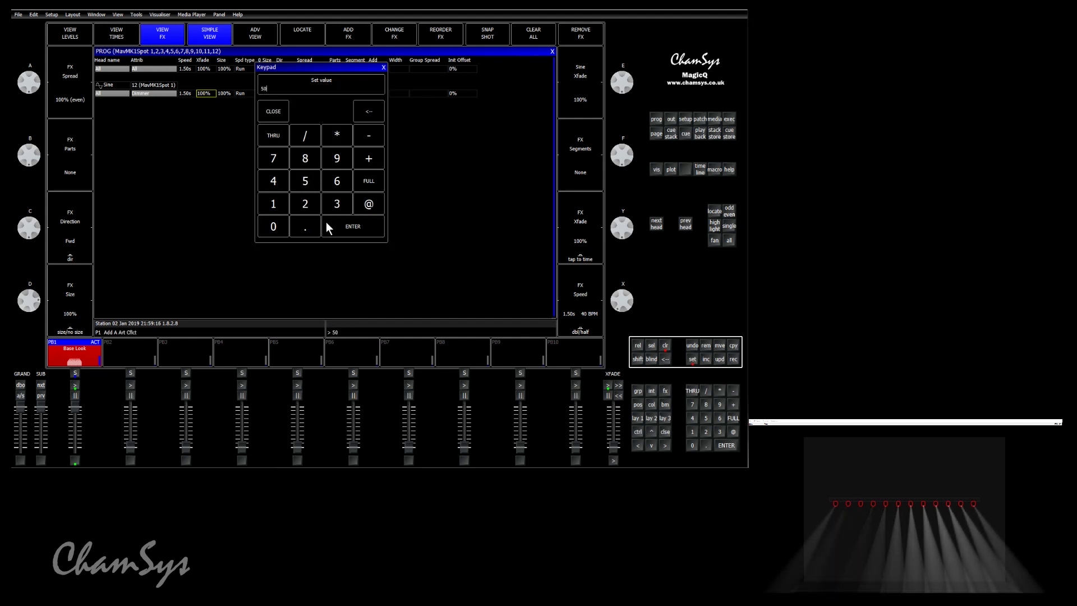
pyautogui.click(328, 222)
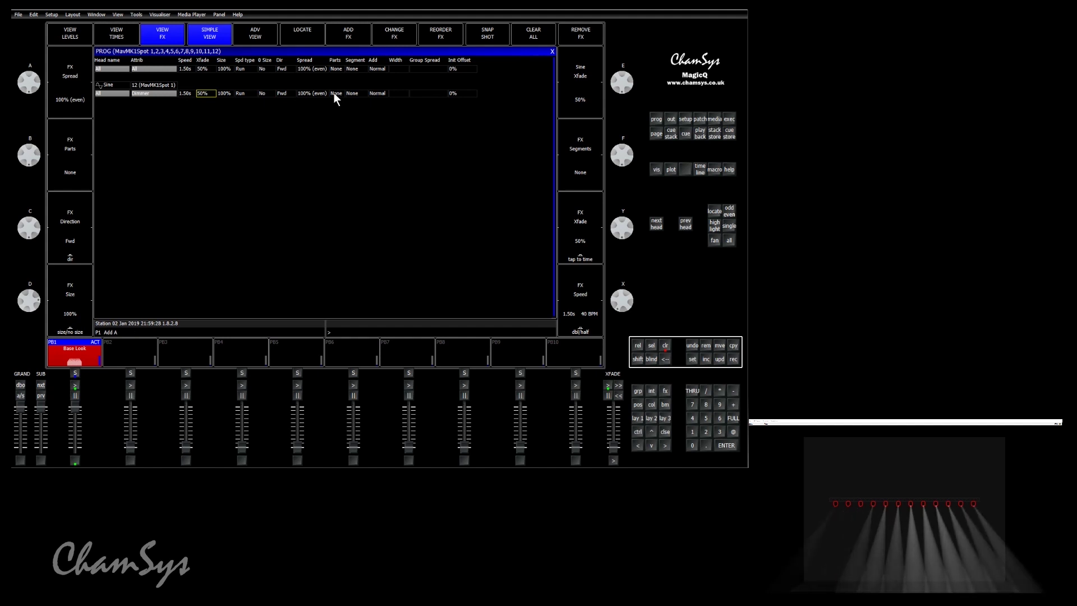
# Set the parts of the Sine dimmer FX to 2
pyautogui.click(336, 93)
pyautogui.click(334, 93)
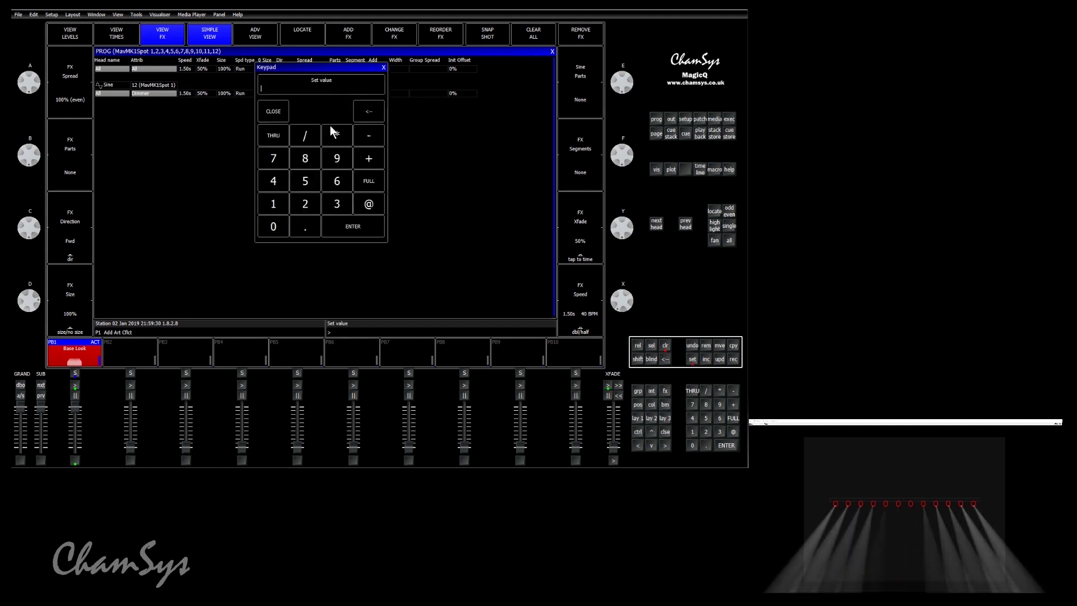
pyautogui.click(302, 204)
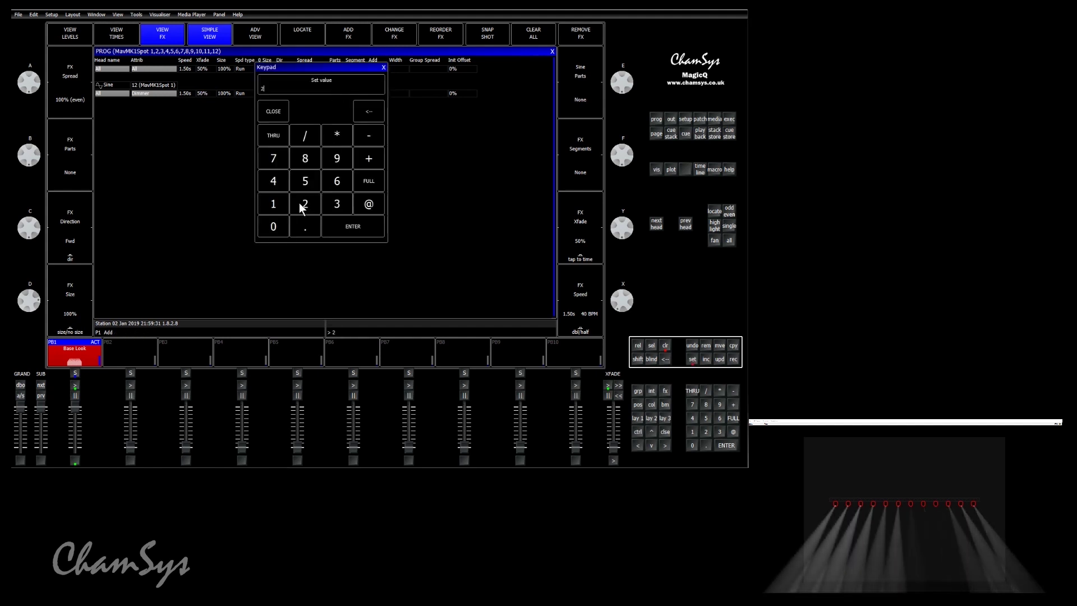
pyautogui.click(331, 230)
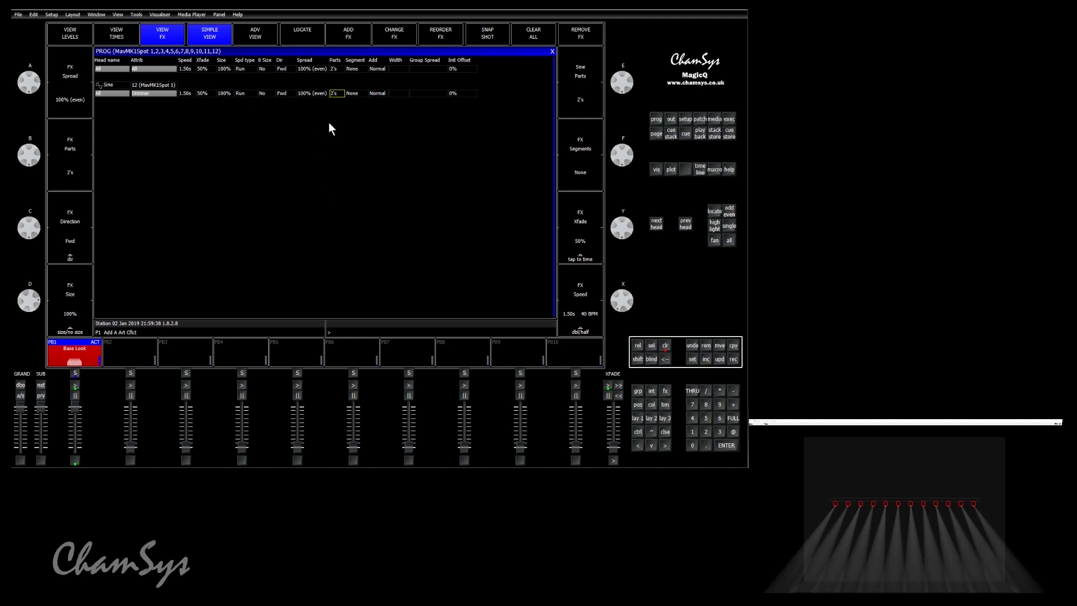
# Set the parts of the Sine dimmer FX to 3
pyautogui.click(335, 93)
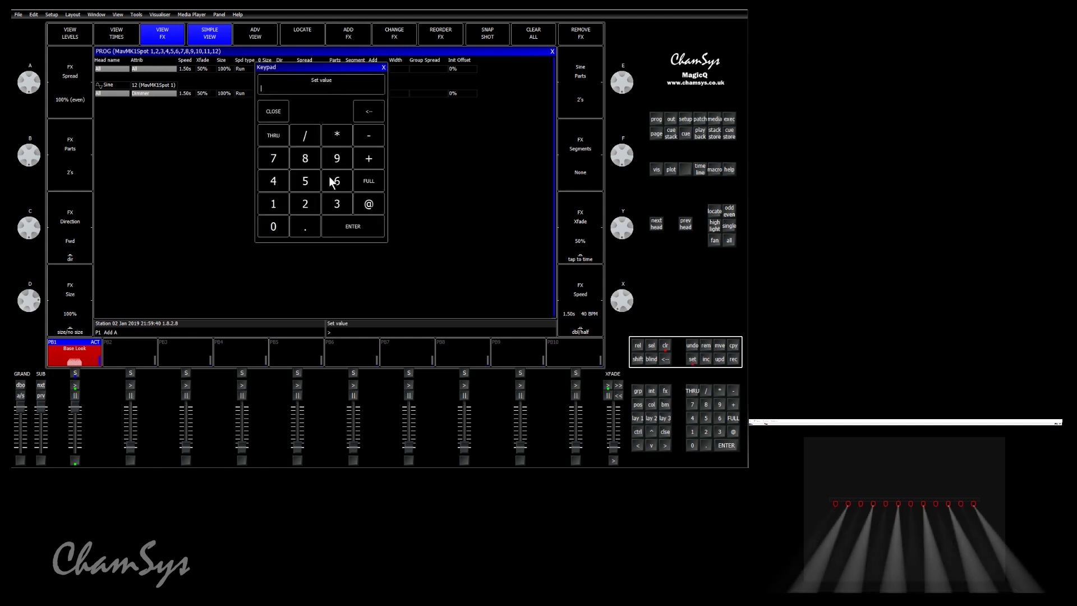
pyautogui.click(332, 205)
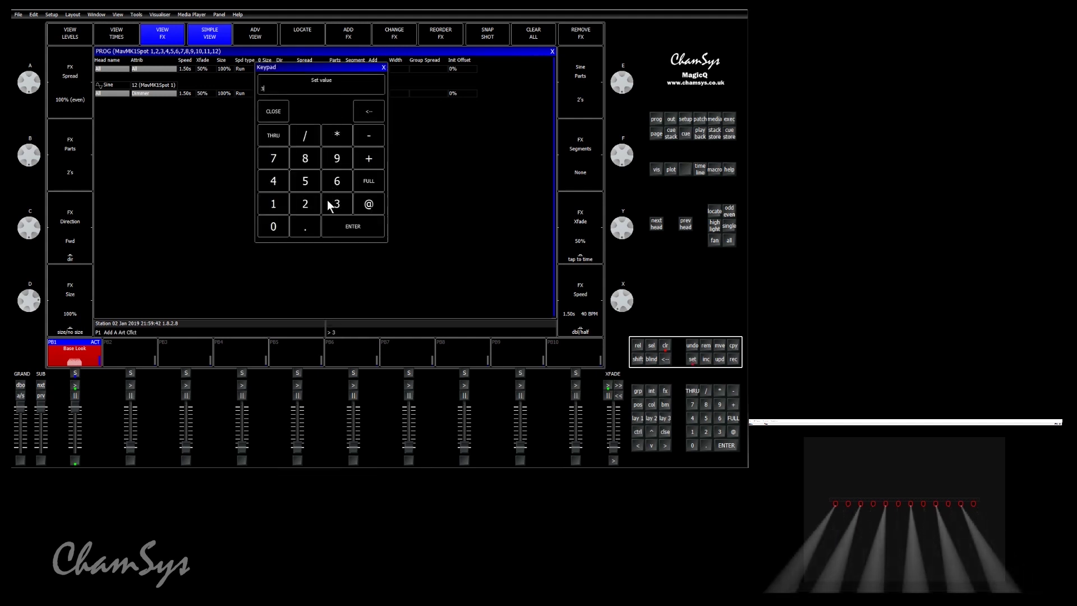
pyautogui.click(332, 227)
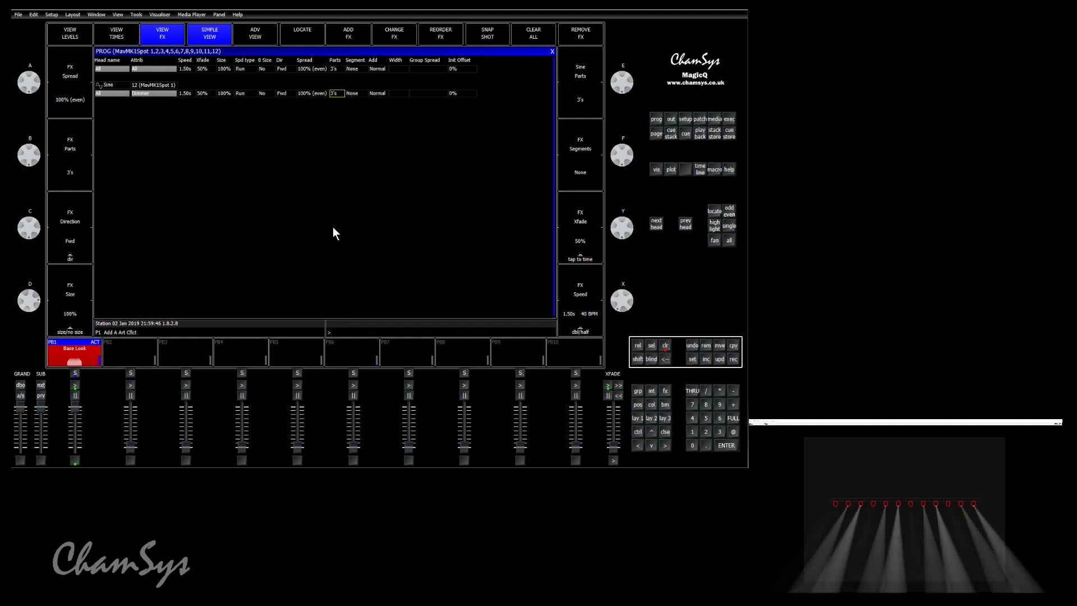
# Set the parts of the Sine dimmer FX to 4
pyautogui.click(334, 94)
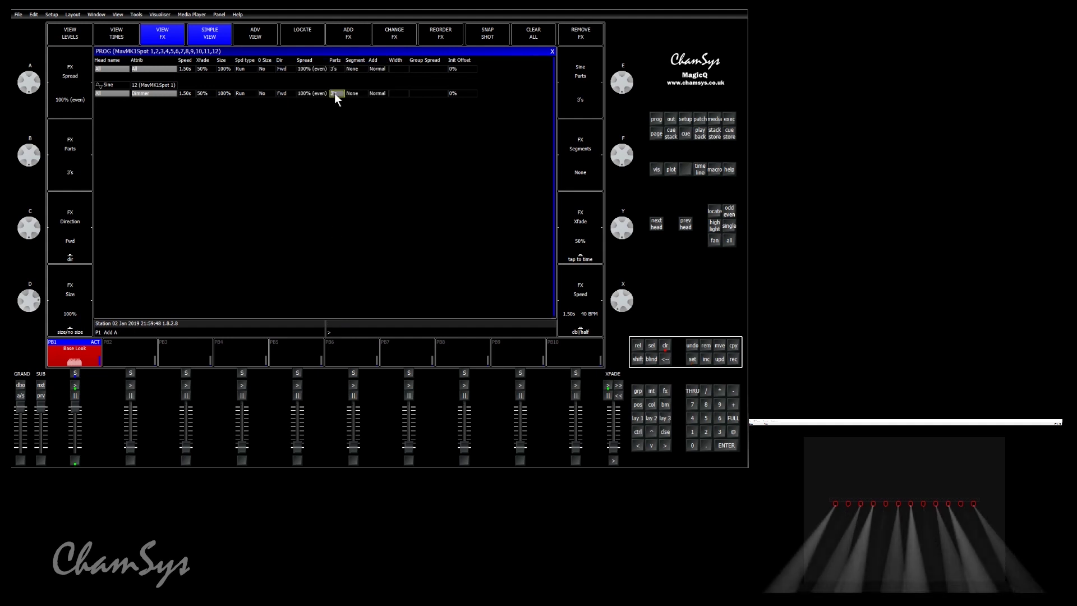
pyautogui.click(284, 190)
pyautogui.click(334, 224)
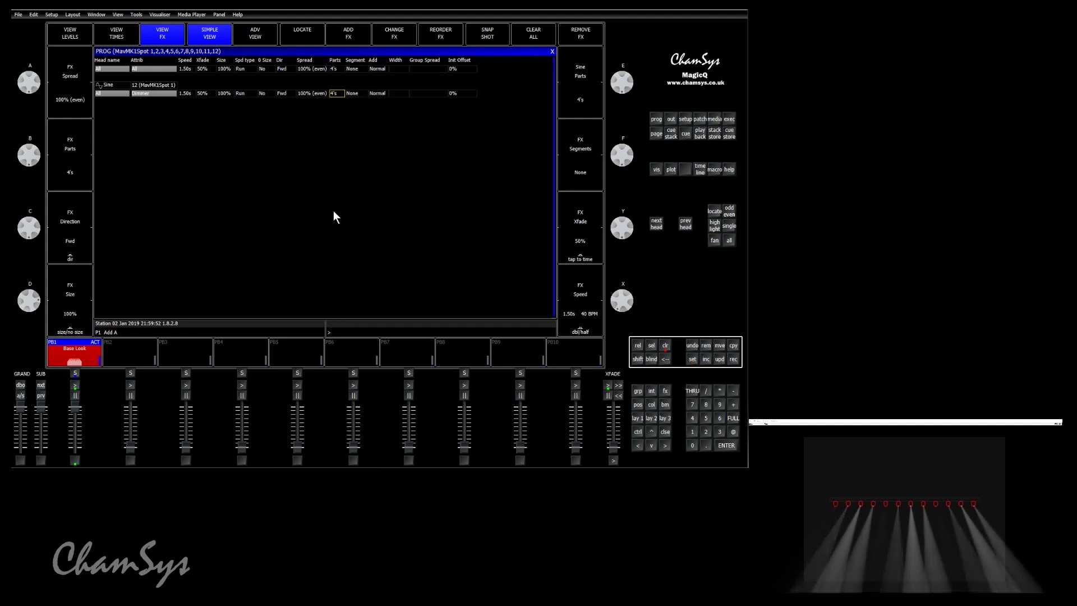
# Set the parts of the Sine dimmer FX back to 2
pyautogui.click(338, 93)
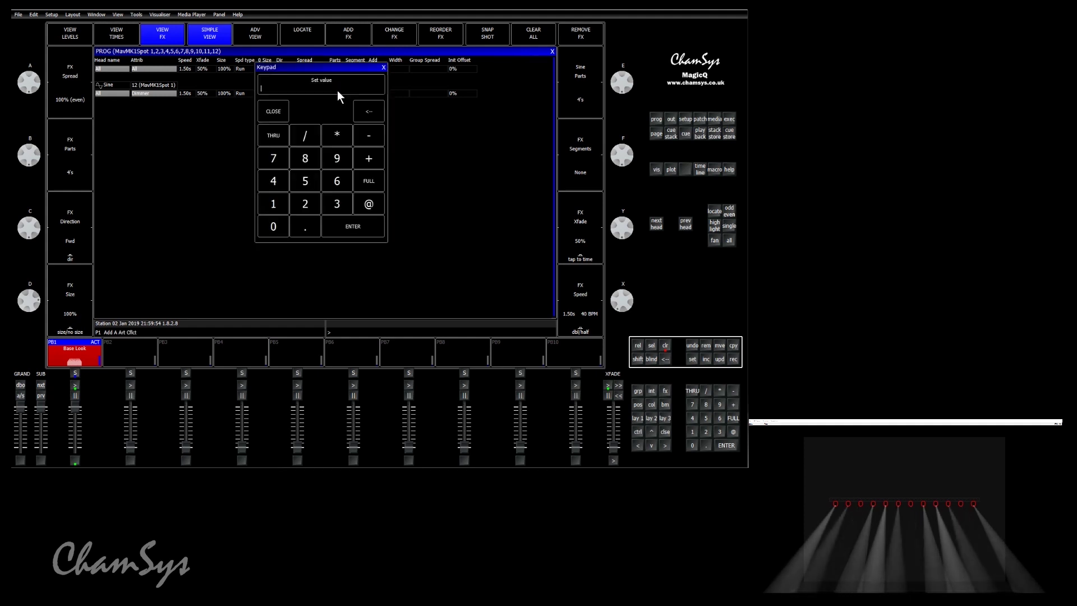
pyautogui.click(298, 204)
pyautogui.click(328, 225)
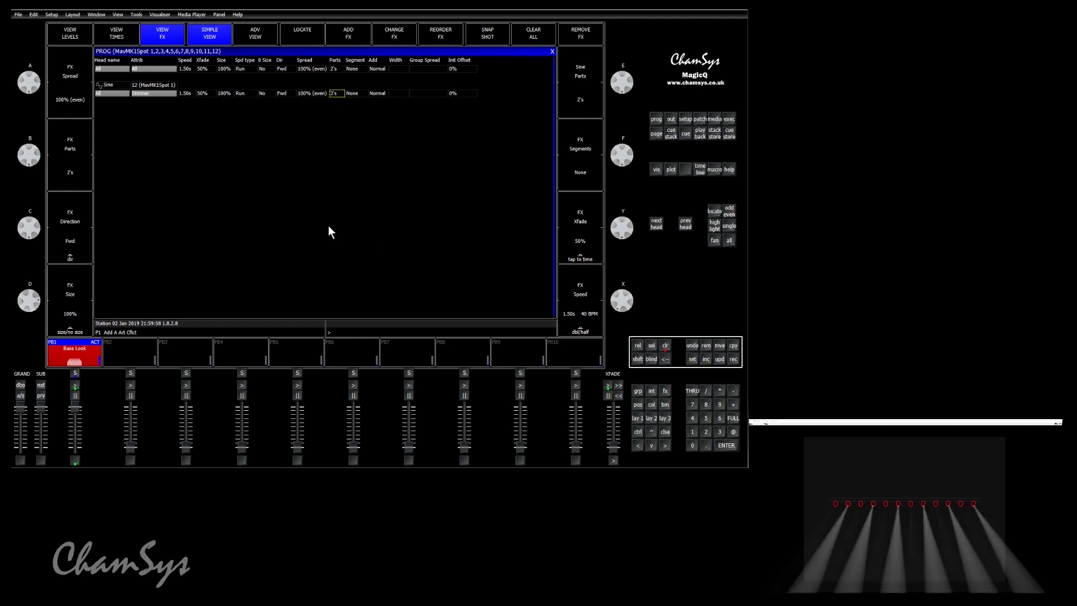
# Set the segments of the Sine dimmer FX to 2
pyautogui.click(358, 92)
pyautogui.click(357, 92)
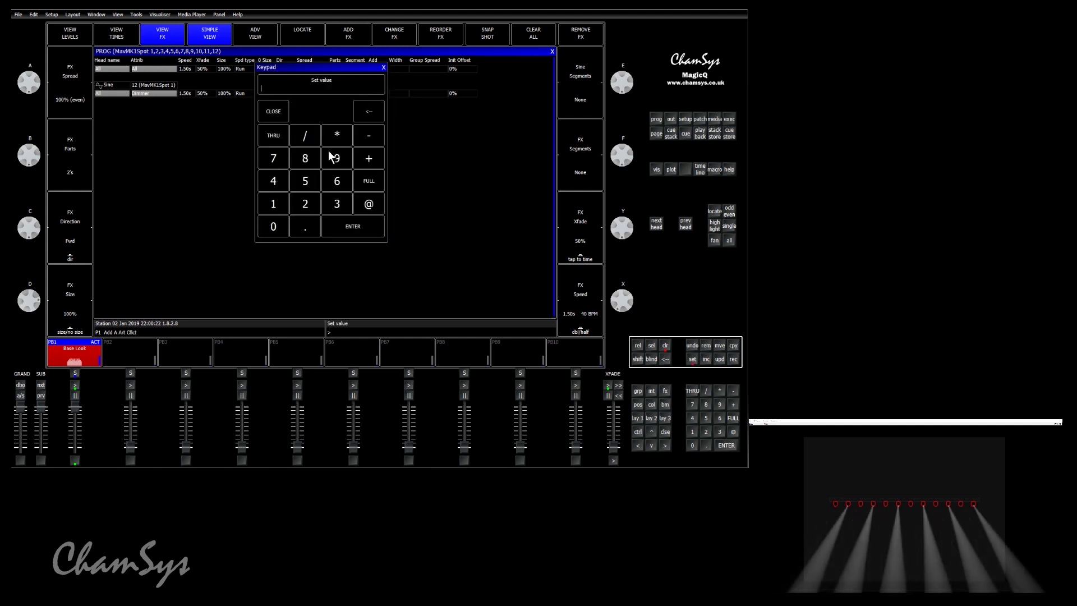
pyautogui.click(311, 200)
pyautogui.click(336, 230)
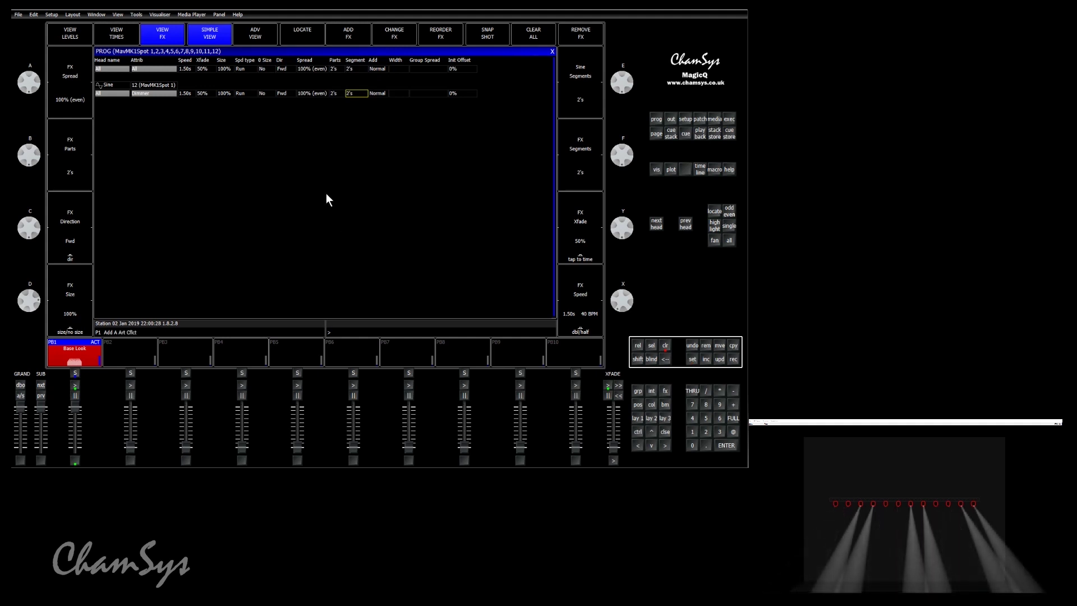
# Set the segments of the Sine dimmer FX to 3
pyautogui.click(352, 93)
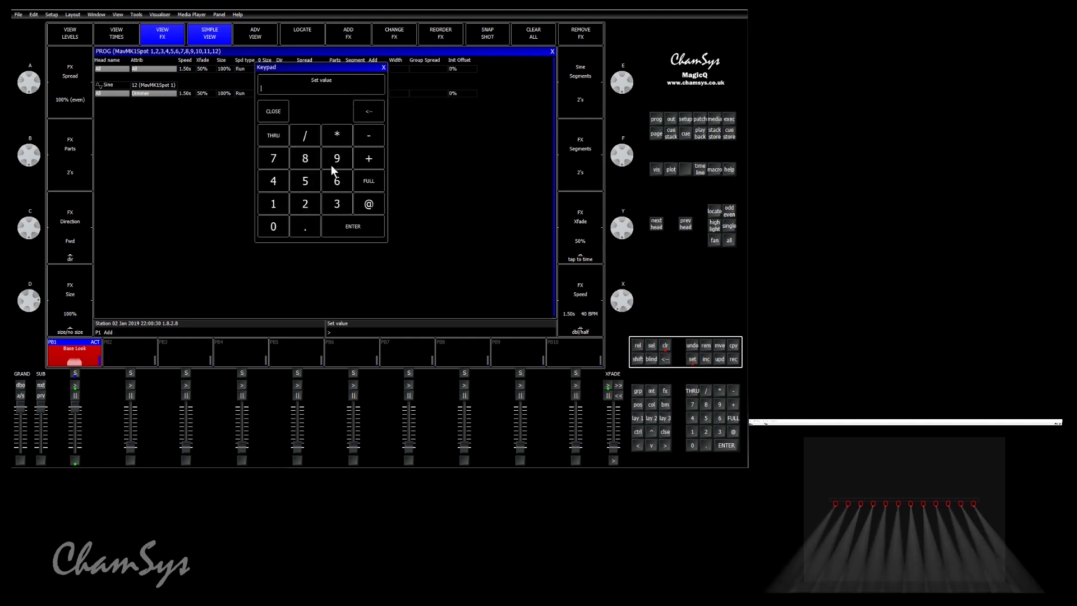
pyautogui.click(335, 203)
pyautogui.click(341, 230)
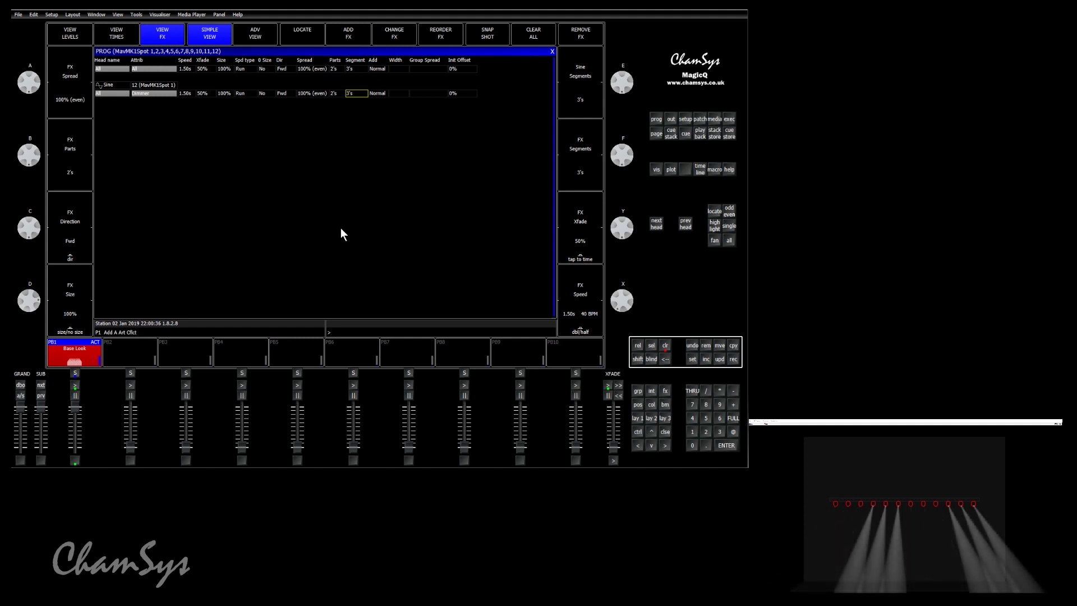
# Set the segments of the Sine dimmer FX to 6
pyautogui.click(353, 93)
pyautogui.click(339, 180)
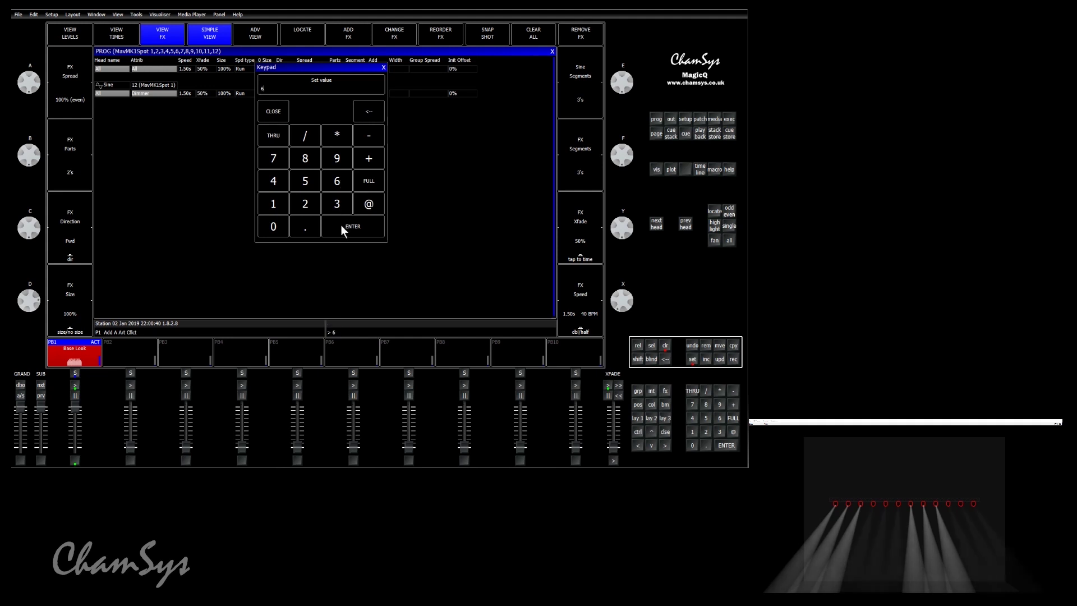
pyautogui.click(341, 226)
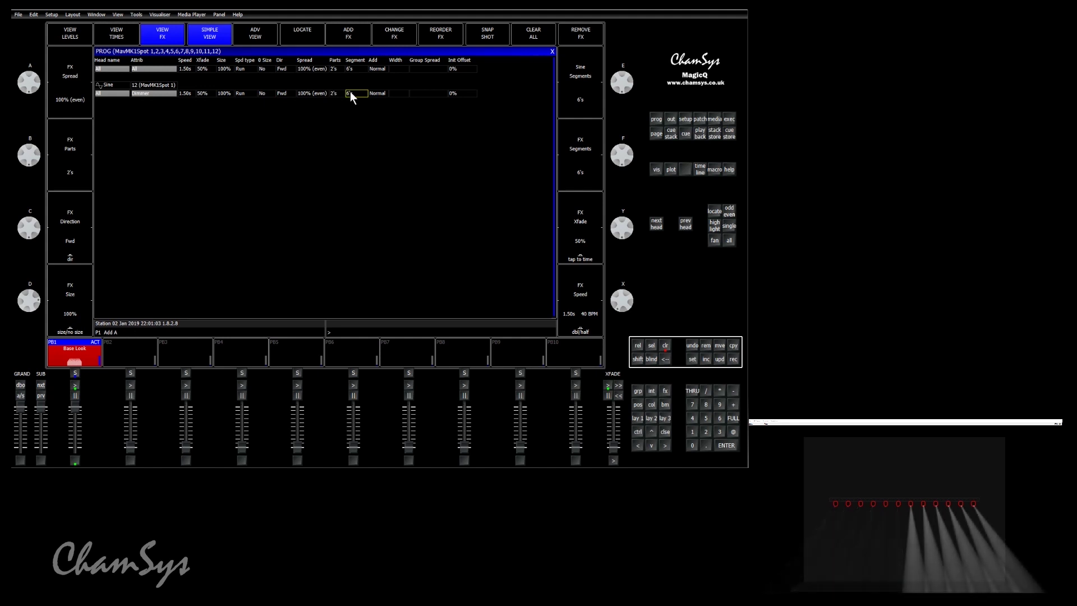
# Reset both the segments and the parts of the Sine dimmer FX to none by entering 0 for each
pyautogui.click(350, 92)
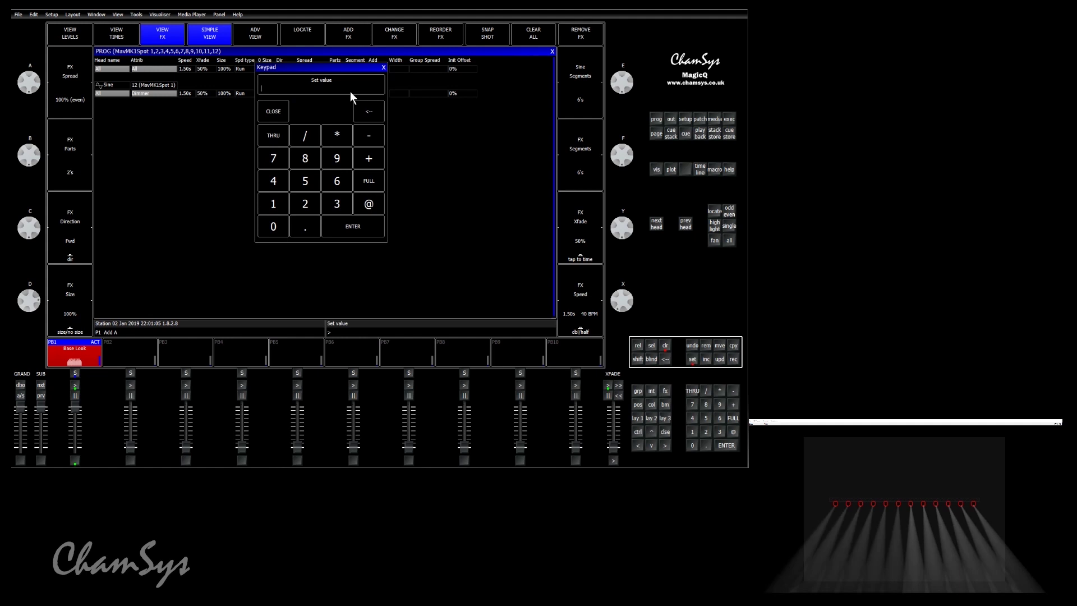
pyautogui.click(277, 227)
pyautogui.click(335, 226)
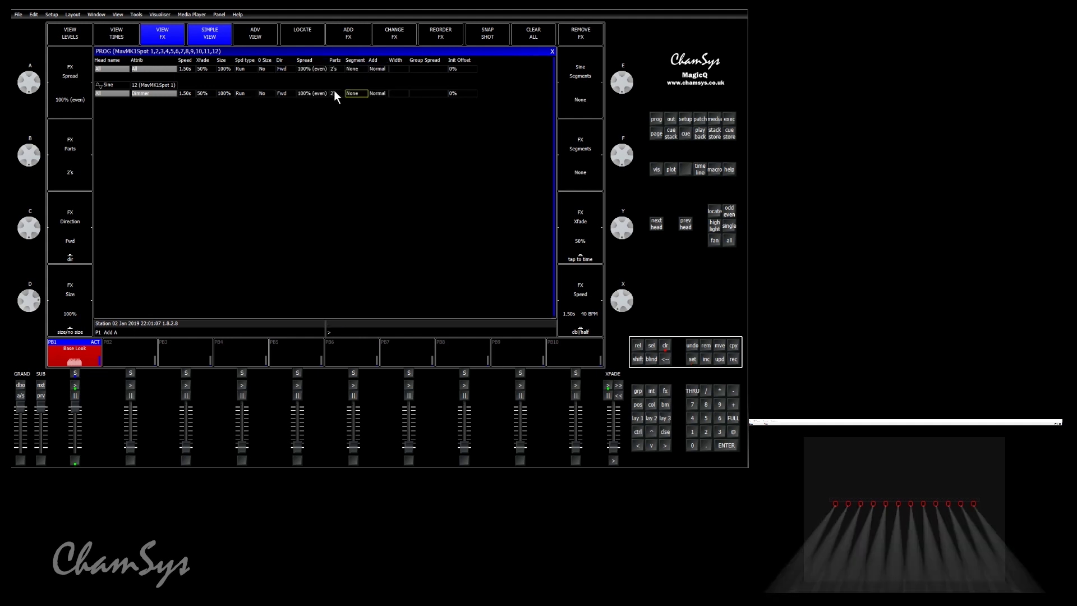
pyautogui.click(334, 91)
pyautogui.click(278, 219)
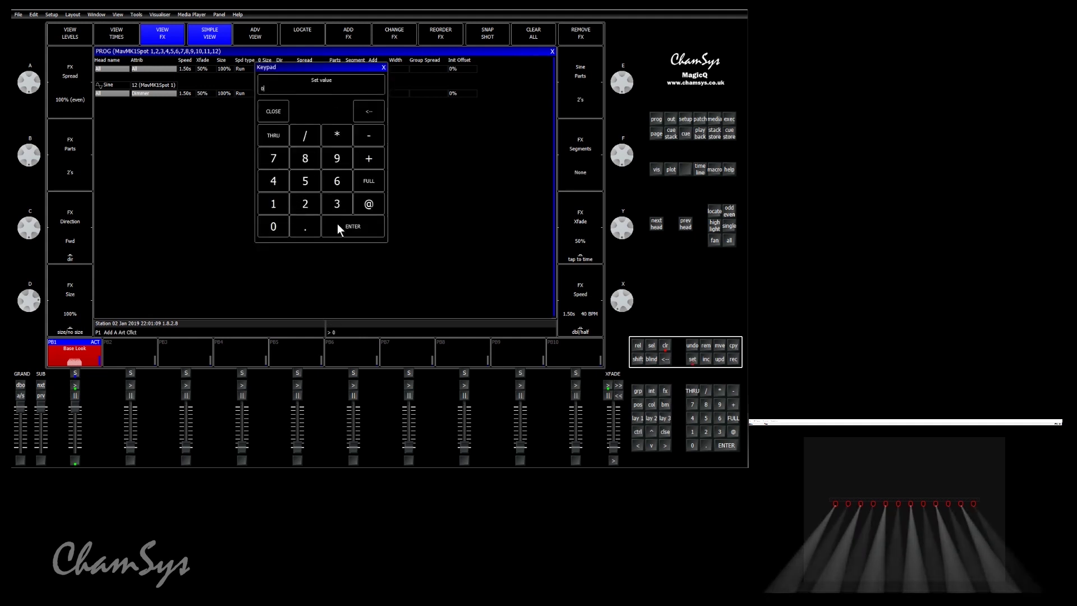
pyautogui.click(338, 224)
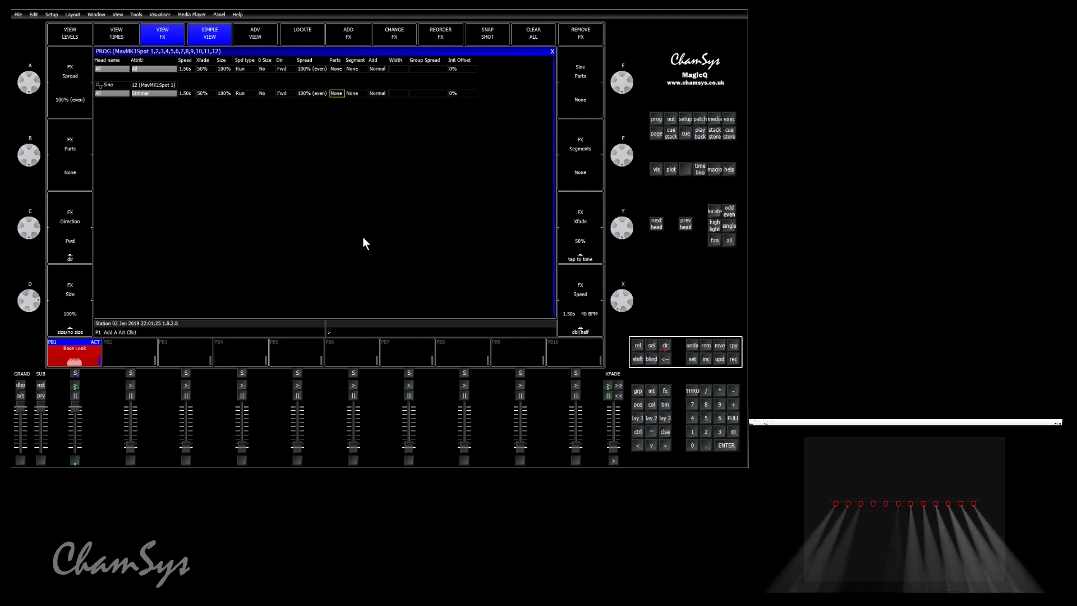
# Set the Xfade of the Sine dimmer FX to 100%
pyautogui.click(203, 94)
pyautogui.click(204, 94)
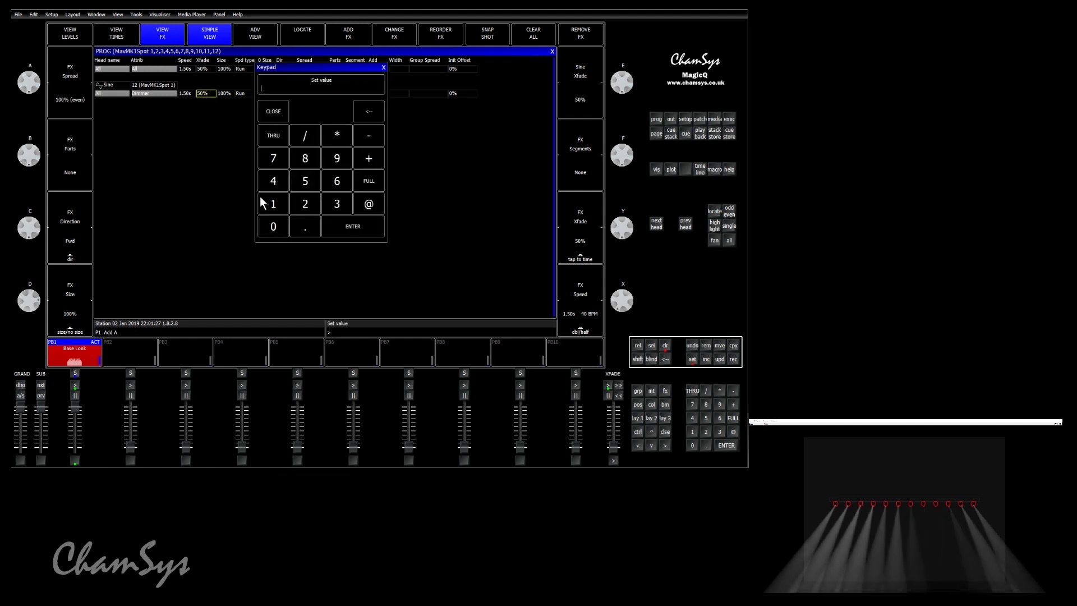
pyautogui.click(273, 203)
pyautogui.click(275, 227)
pyautogui.click(275, 226)
pyautogui.click(352, 228)
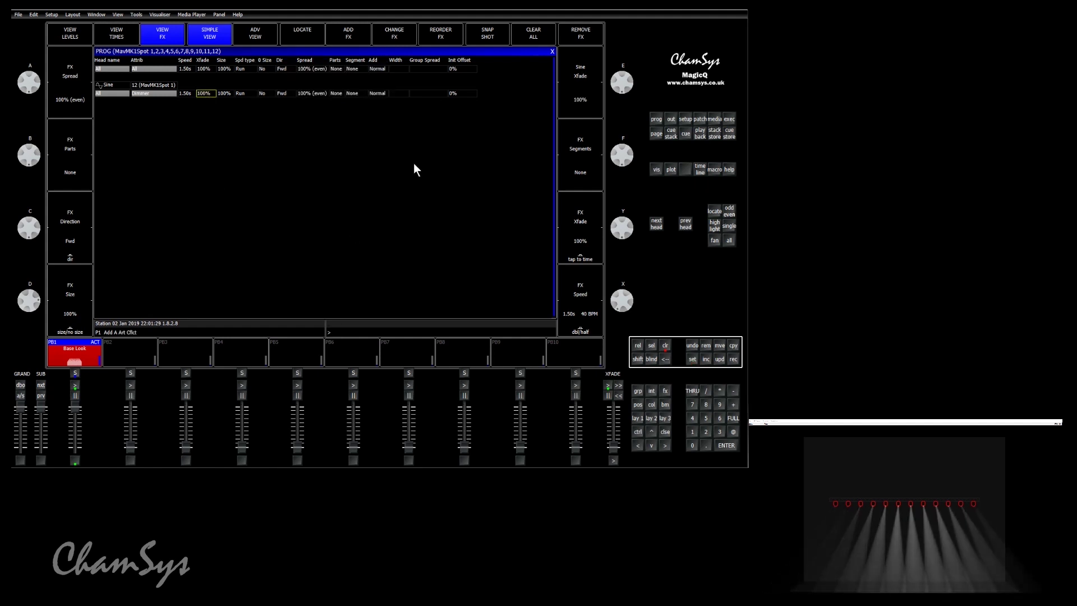
# Change the add mode of the Sine dimmer FX to Plus
pyautogui.click(377, 92)
pyautogui.click(221, 92)
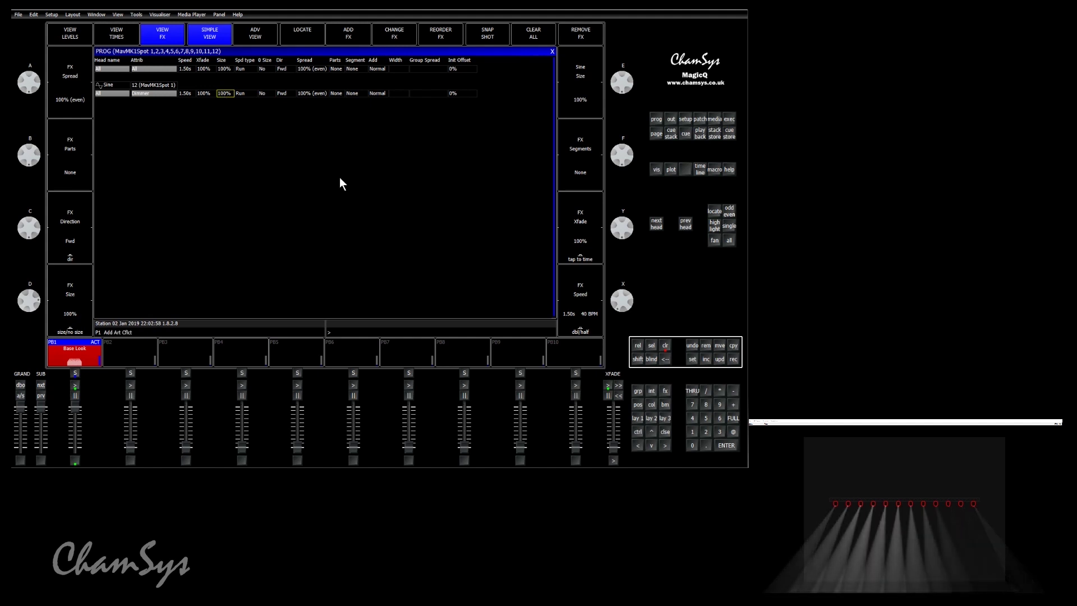
pyautogui.click(382, 93)
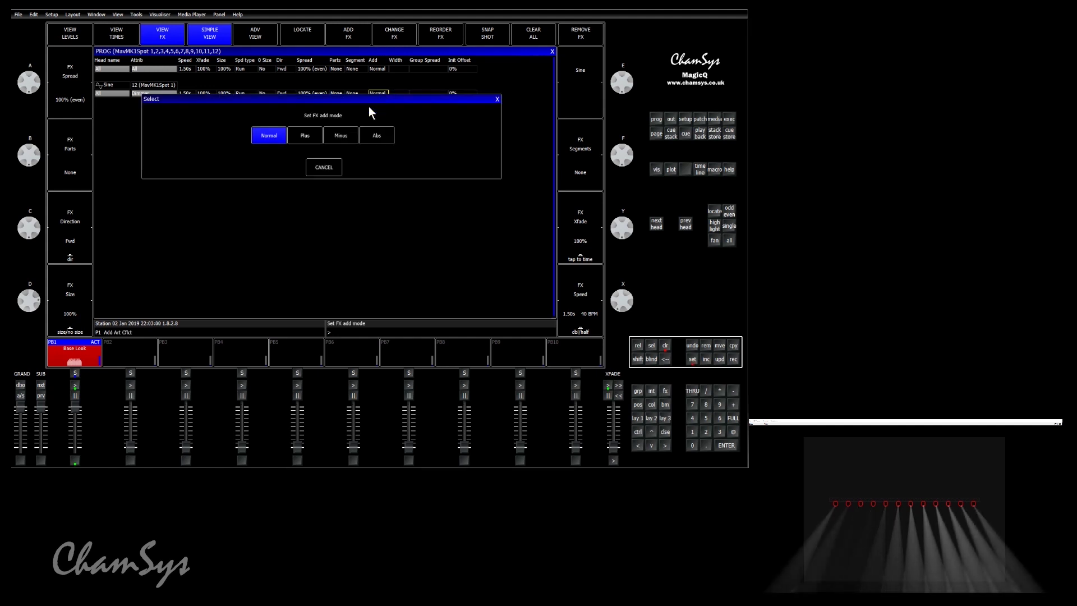
pyautogui.click(305, 135)
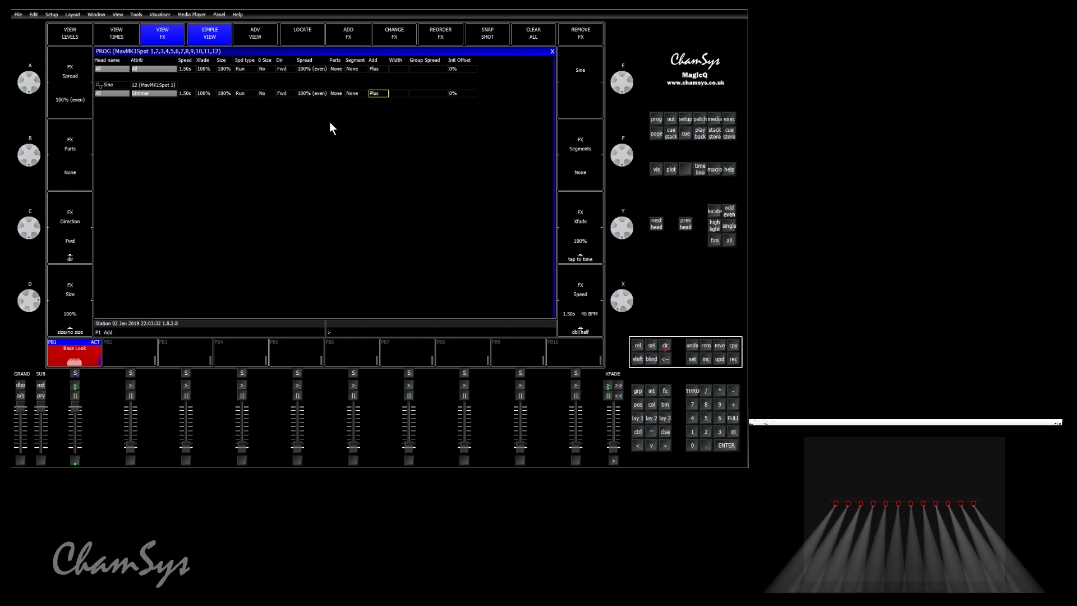
# Try the Minus add mode on the Sine dimmer FX and switch it to Abs
pyautogui.click(378, 94)
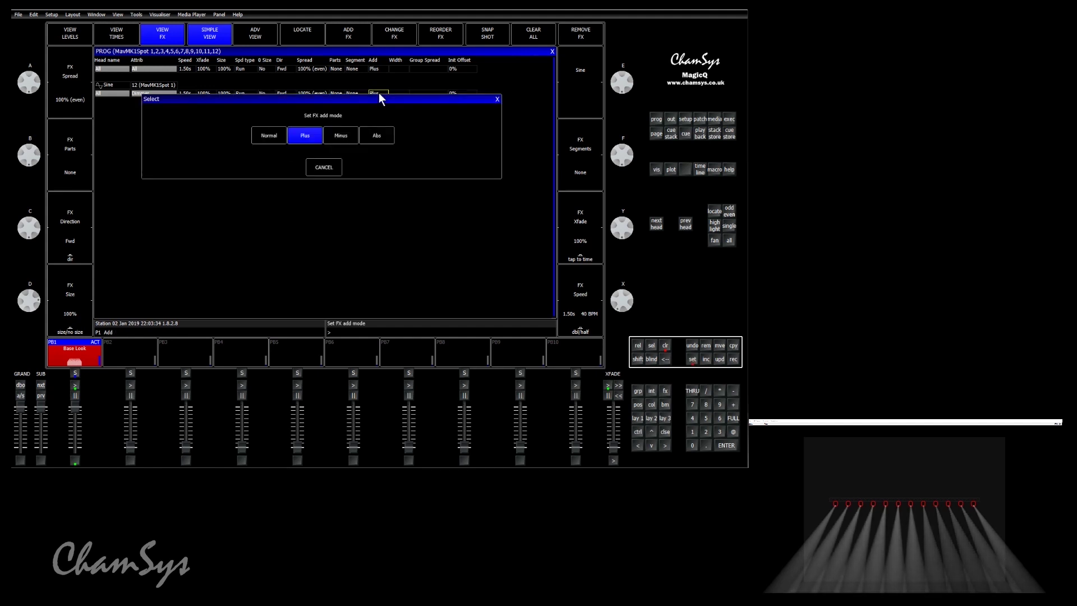
pyautogui.click(340, 137)
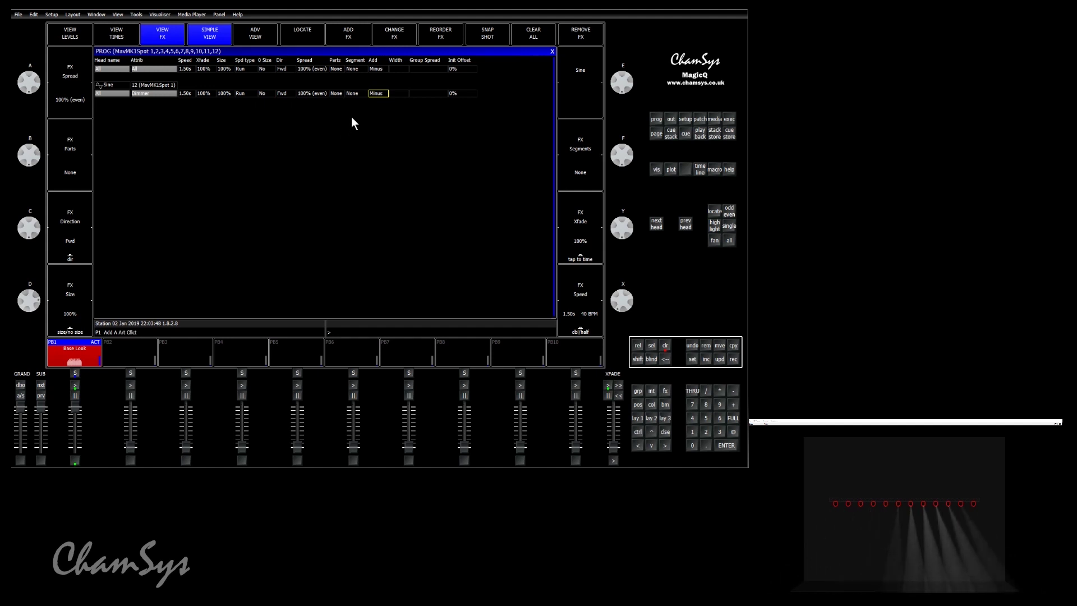
pyautogui.click(370, 92)
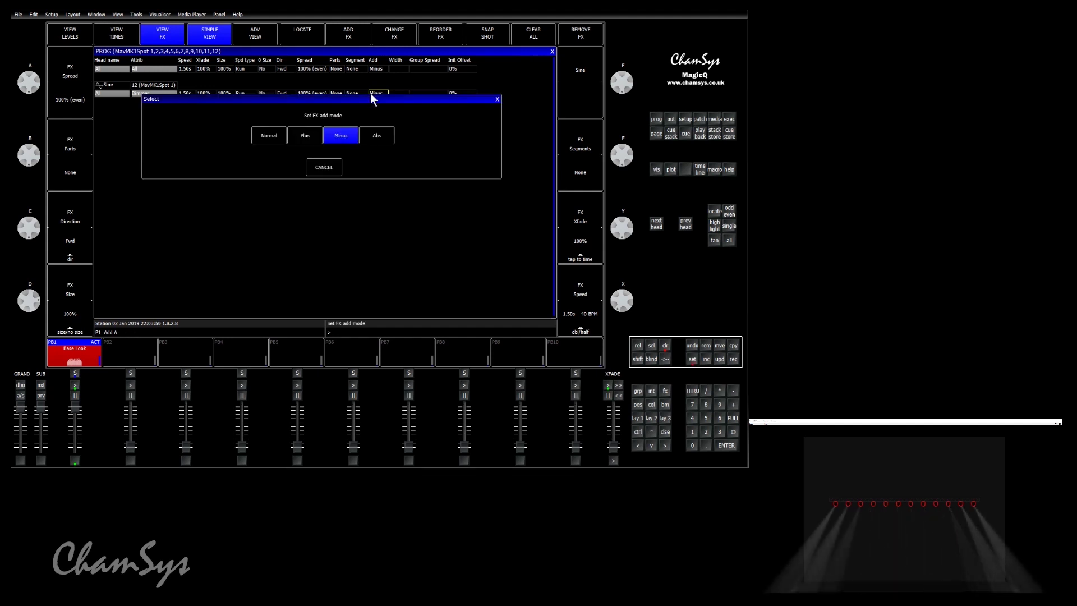
pyautogui.click(374, 137)
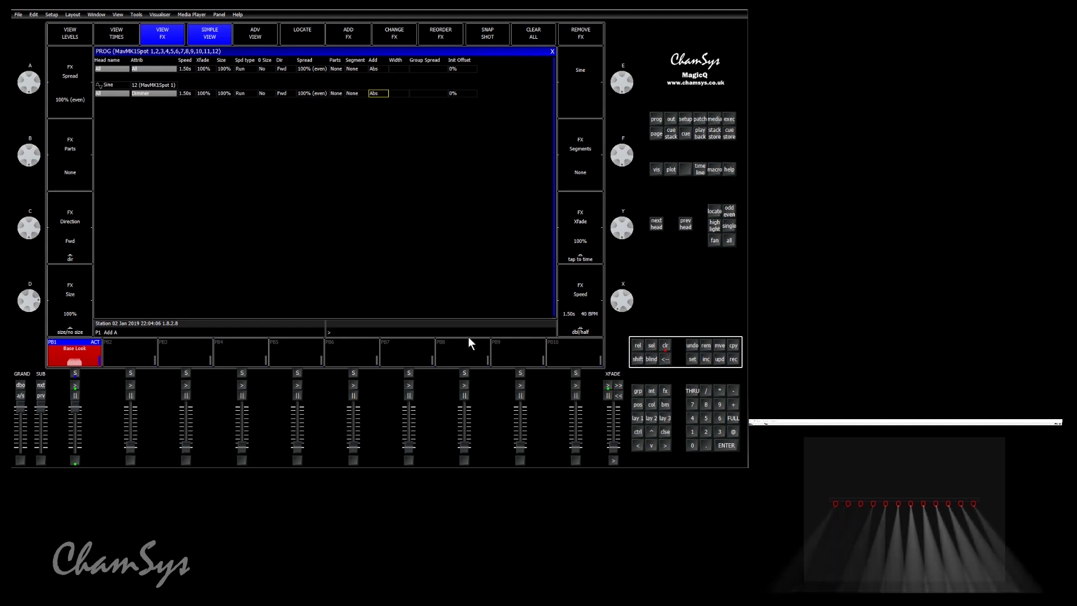
# Set the intensity level of the selected MavMK1Spot heads to 25%
pyautogui.click(732, 431)
pyautogui.click(705, 431)
pyautogui.click(704, 417)
pyautogui.press('Return')
# Set the intensity level of the selected MavMK1Spot heads to 50%
pyautogui.click(733, 432)
pyautogui.click(707, 416)
pyautogui.click(694, 444)
pyautogui.click(720, 444)
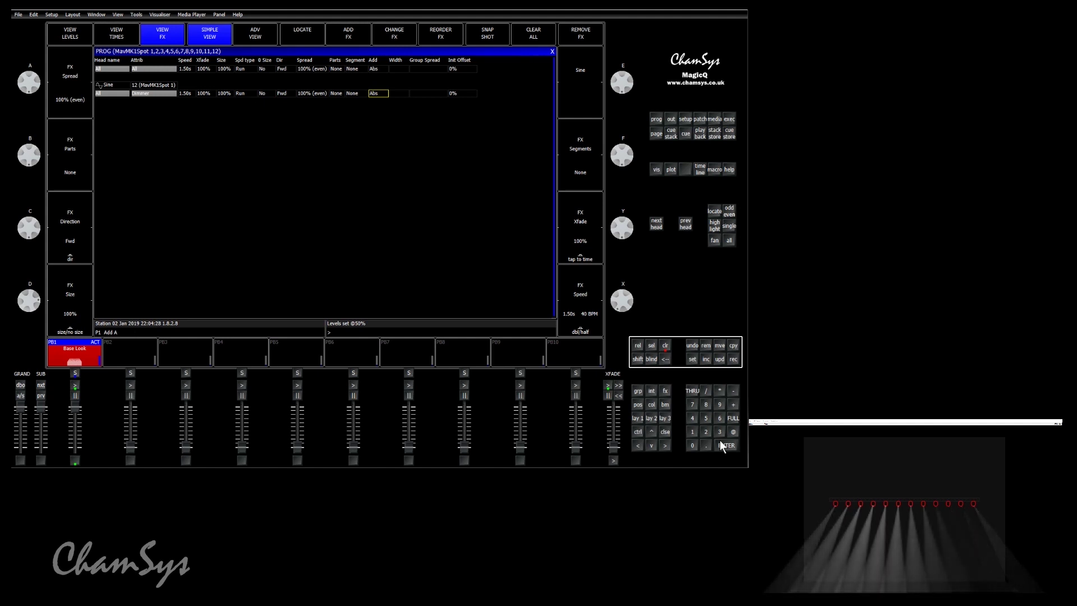
# Set the size of the Sine dimmer FX to 50%
pyautogui.click(224, 93)
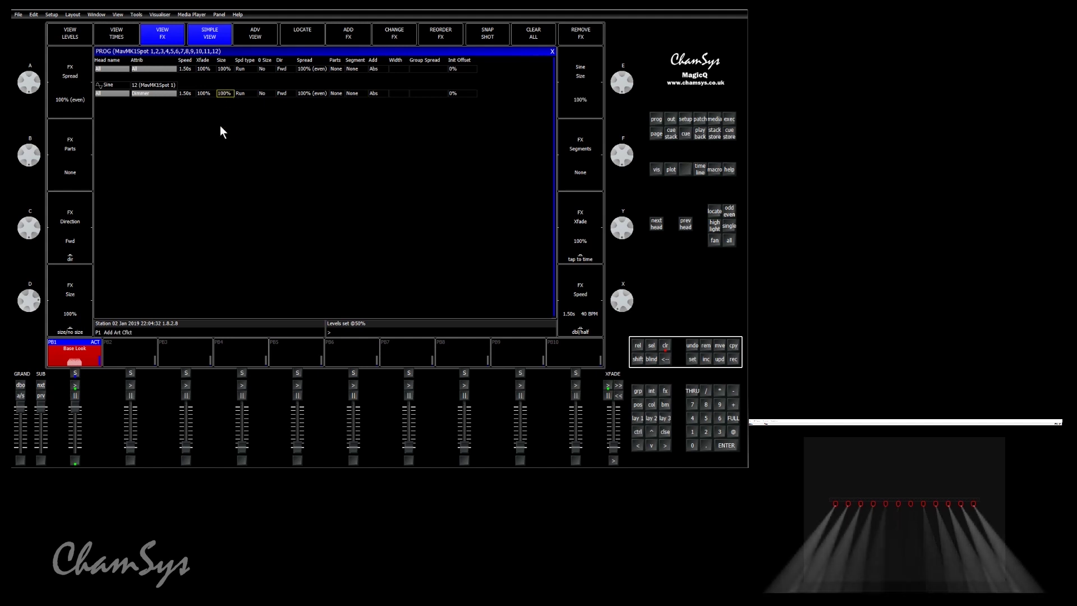
pyautogui.click(222, 93)
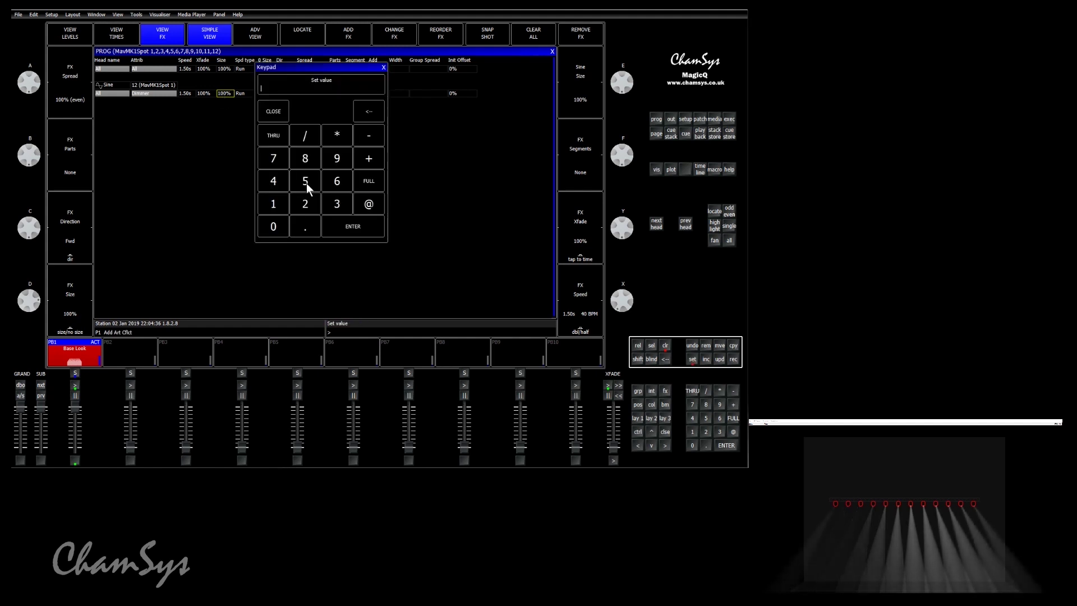
pyautogui.click(344, 226)
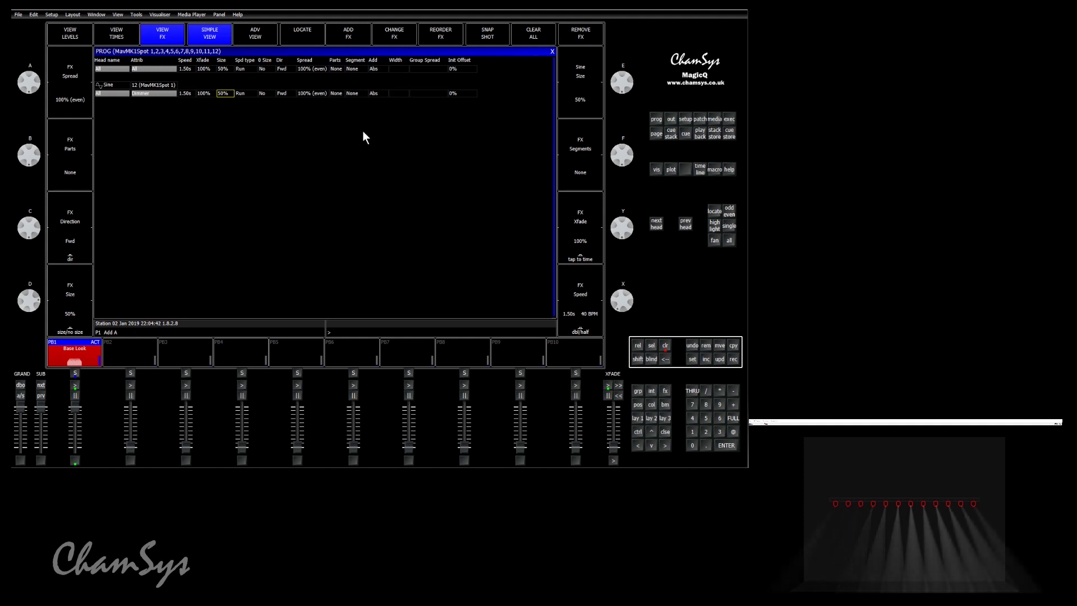
pyautogui.click(378, 94)
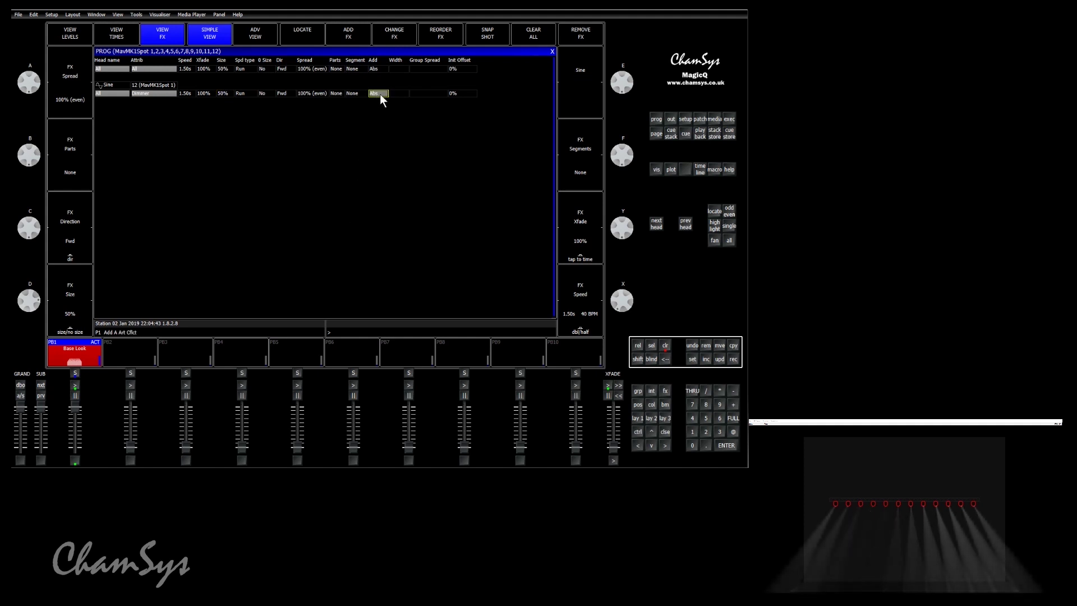
pyautogui.click(222, 93)
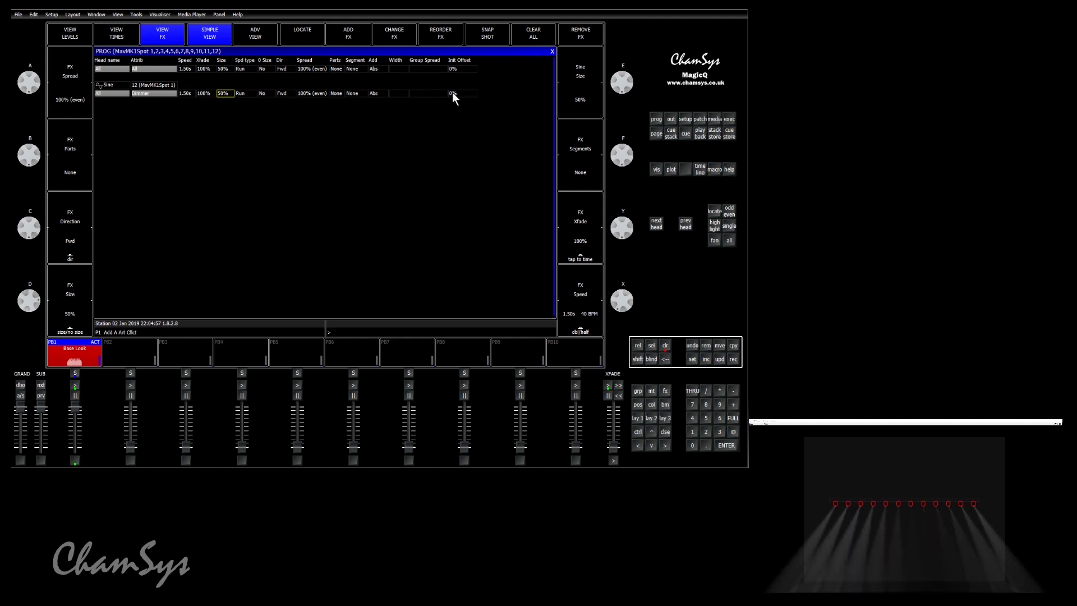
pyautogui.click(400, 93)
pyautogui.click(419, 93)
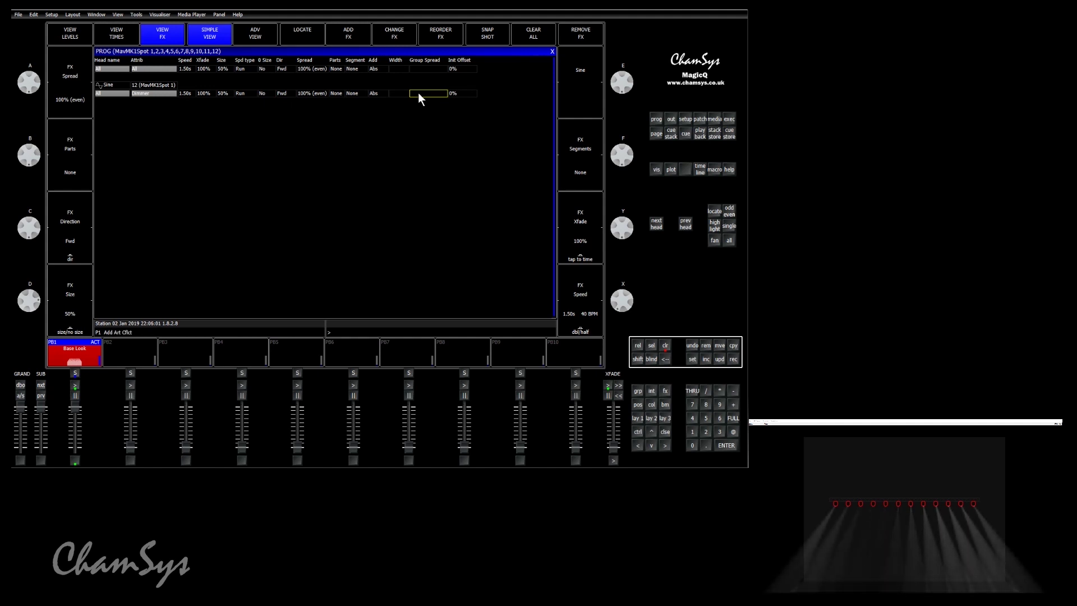
# Set the initial offset of the Sine dimmer FX to 50%
pyautogui.click(454, 93)
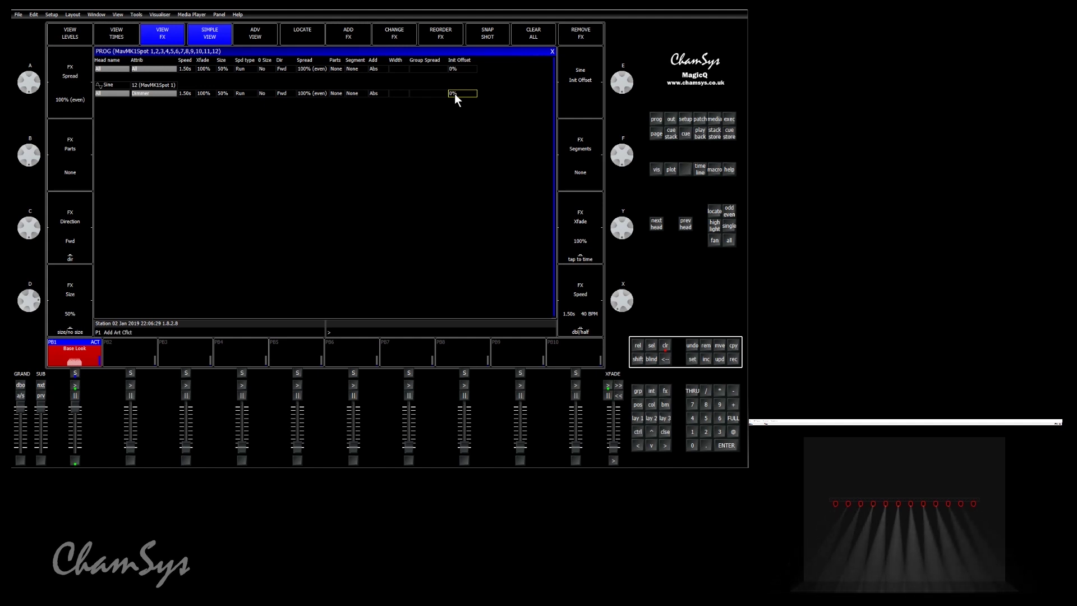
pyautogui.click(455, 93)
pyautogui.click(299, 180)
pyautogui.click(286, 224)
pyautogui.click(329, 228)
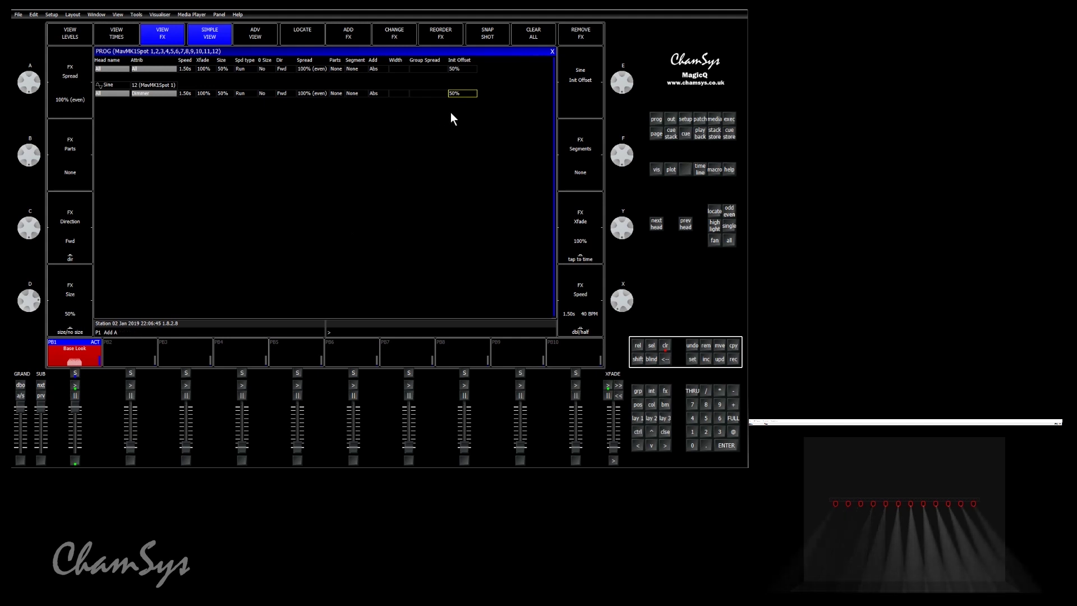
# Return the initial offset of the Sine dimmer FX to 0%
pyautogui.click(459, 95)
pyautogui.click(261, 234)
pyautogui.click(338, 226)
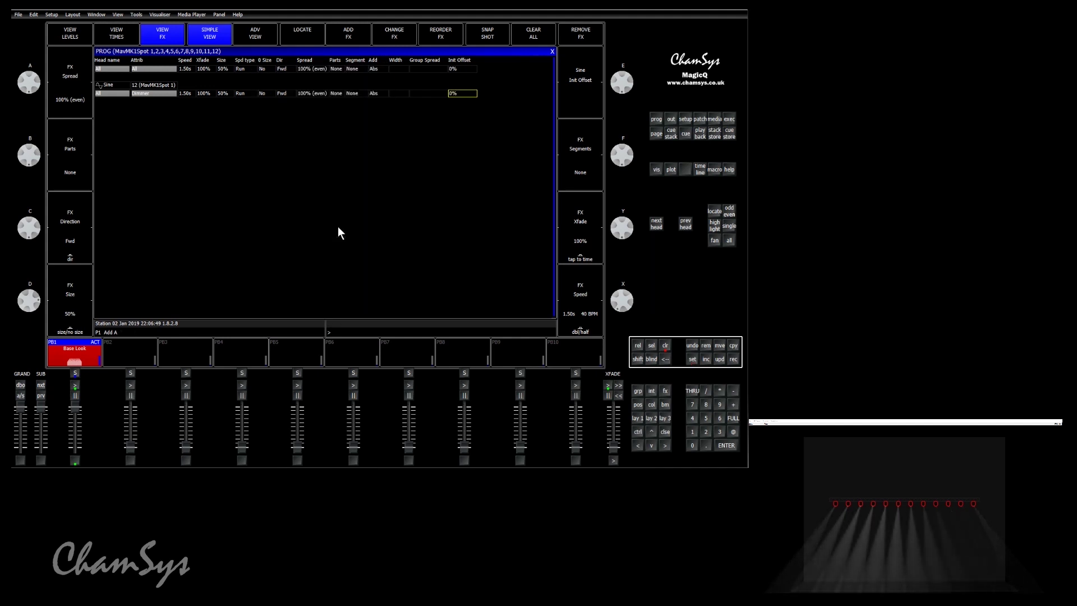
# Remove the Sine dimmer FX from the programmer and open the Group window
pyautogui.click(125, 85)
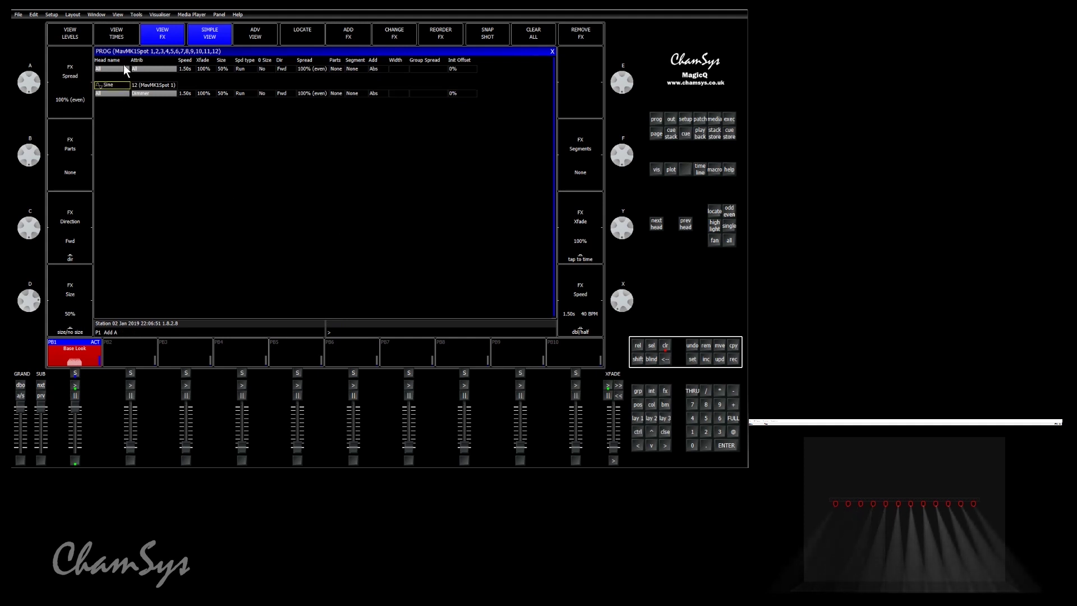
pyautogui.click(123, 93)
pyautogui.moveTo(123, 91); pyautogui.dragTo(199, 92)
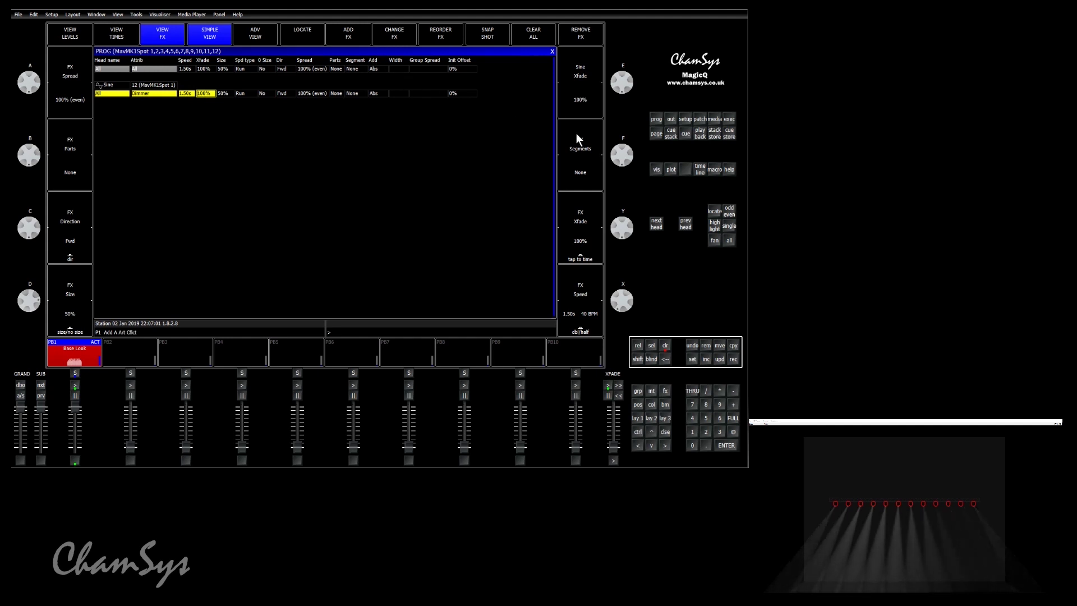
pyautogui.click(576, 32)
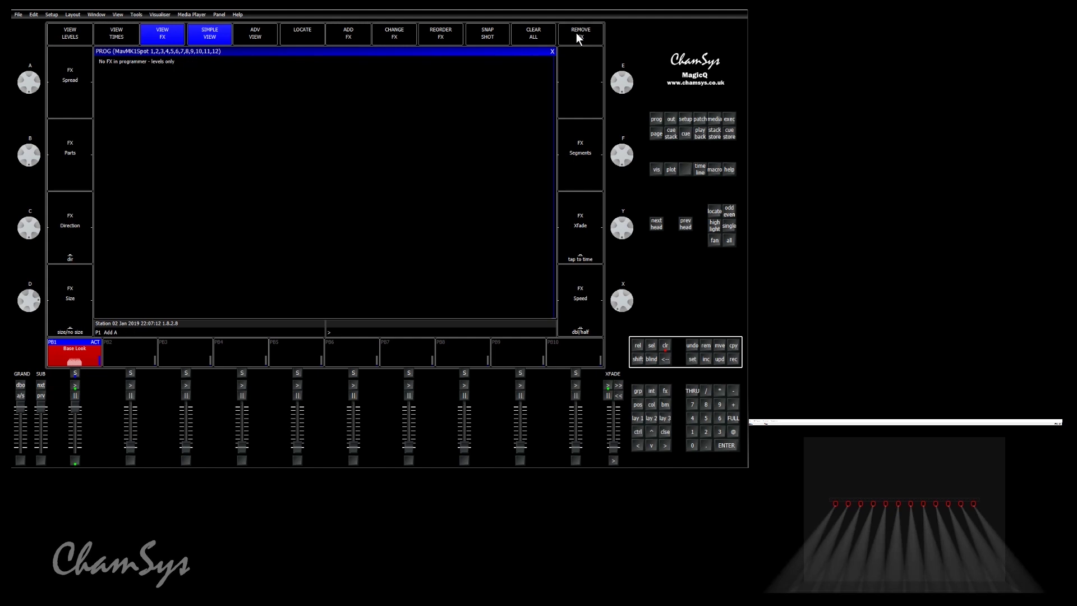
pyautogui.click(635, 391)
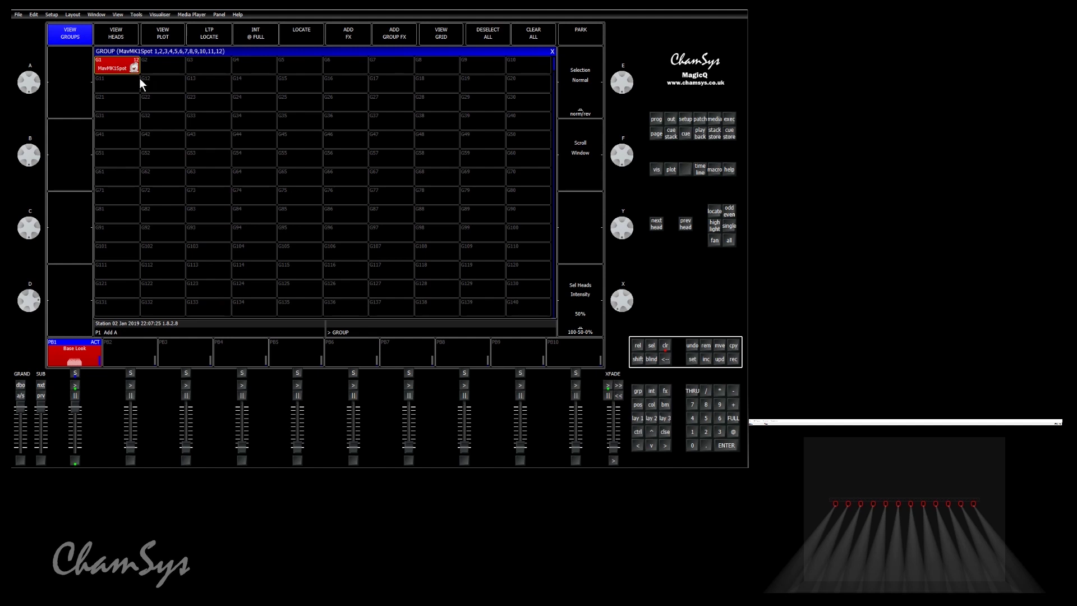
# Bring the MavMK1Spot group to full intensity and add the circle FX from the Position category
pyautogui.click(127, 65)
pyautogui.click(261, 36)
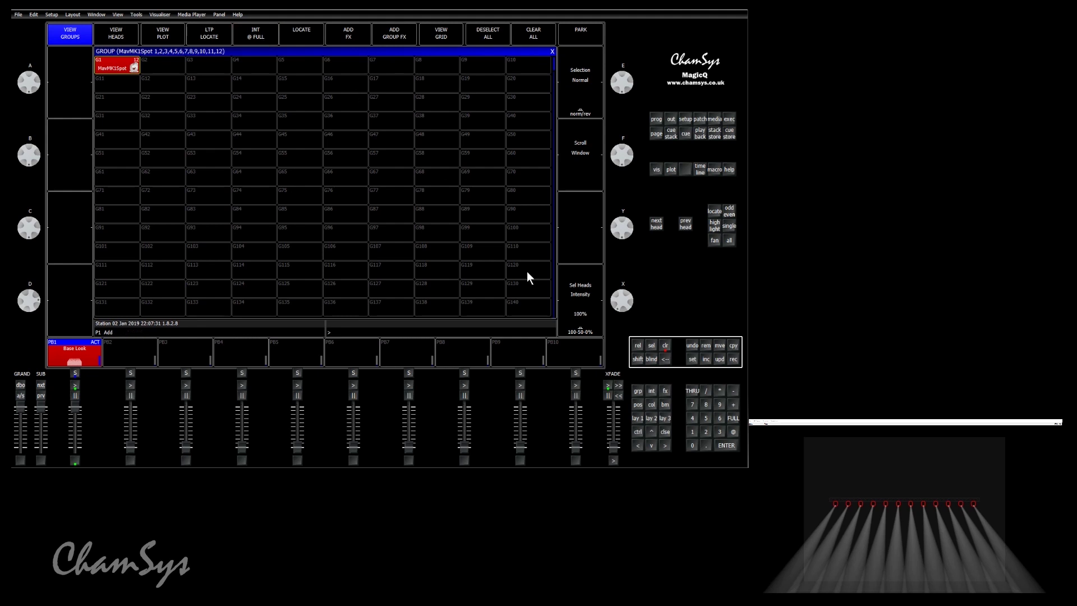
pyautogui.click(666, 389)
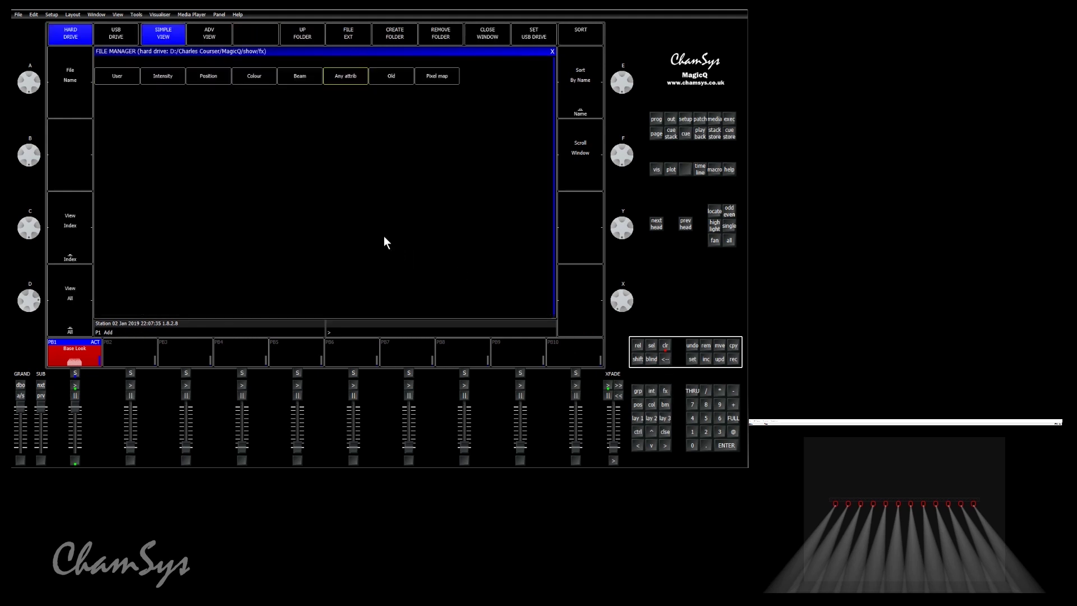
pyautogui.click(211, 75)
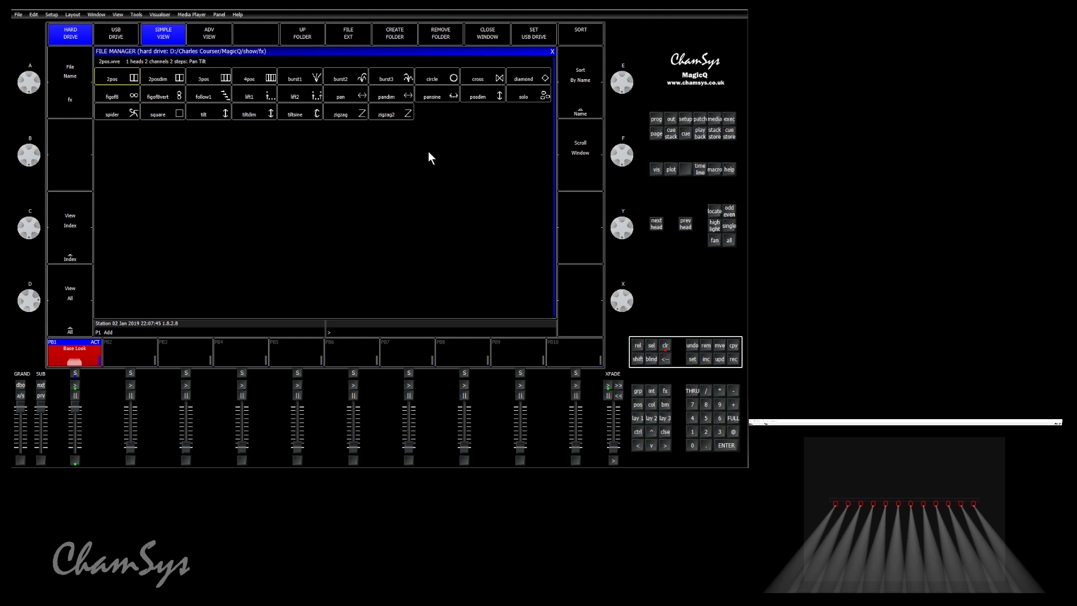
pyautogui.click(432, 75)
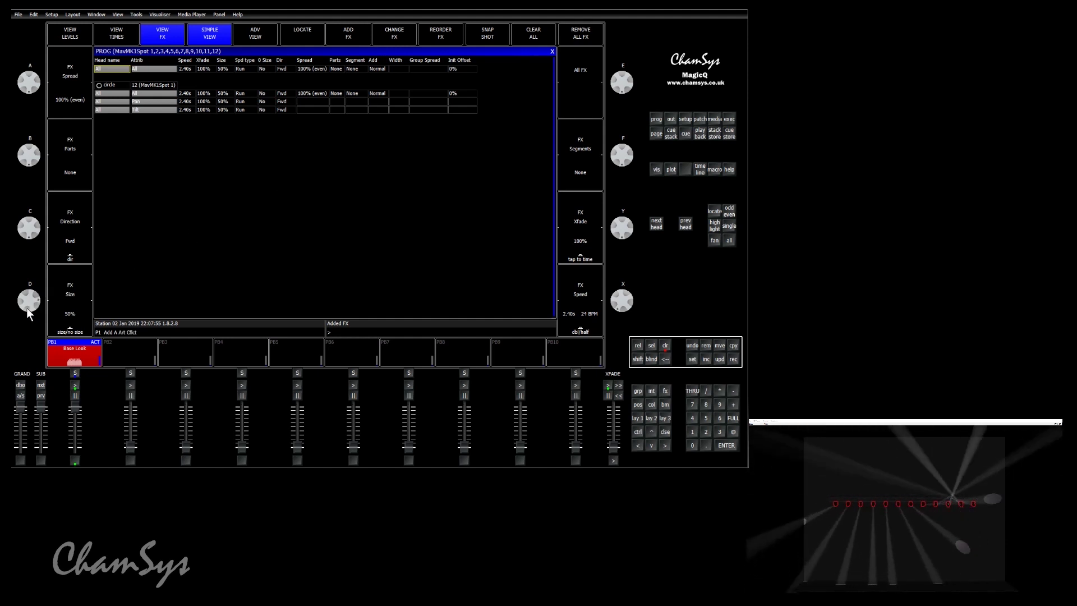
# Set the circle FX to run backward and set its size to 25%
pyautogui.moveTo(30, 304); pyautogui.dragTo(21, 219)
pyautogui.click(22, 219)
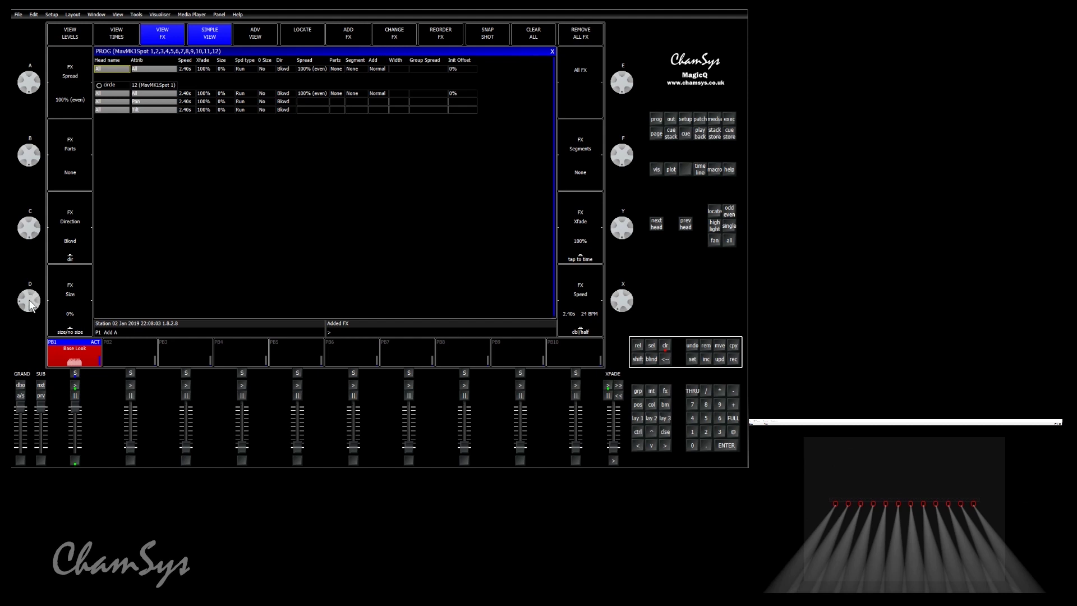
pyautogui.moveTo(30, 303); pyautogui.dragTo(40, 321)
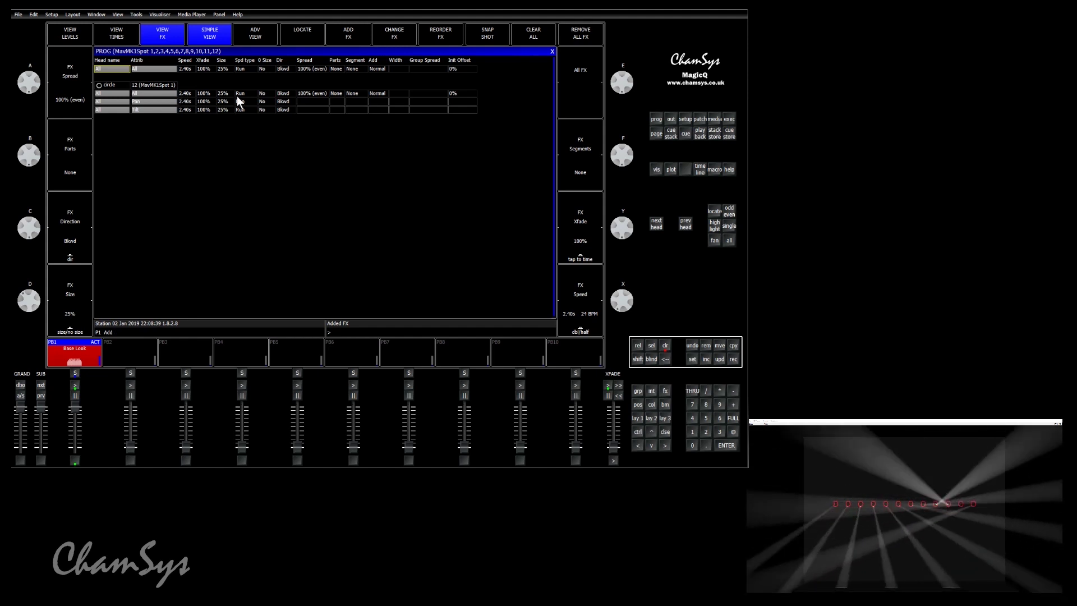
# Set the circle FX direction to Centre out and its spread to 50%
pyautogui.click(282, 94)
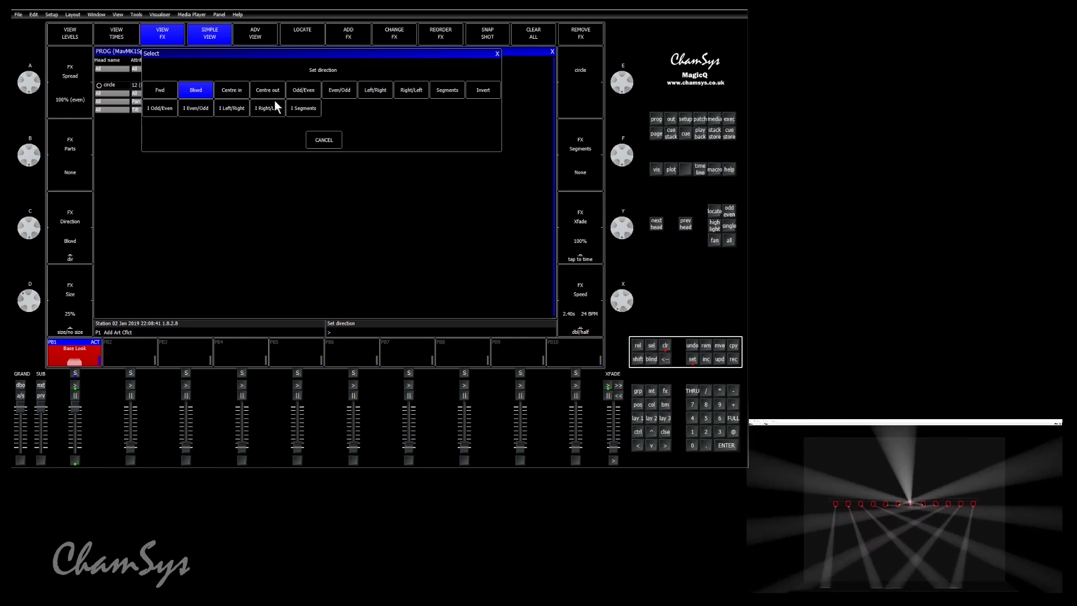
pyautogui.click(257, 90)
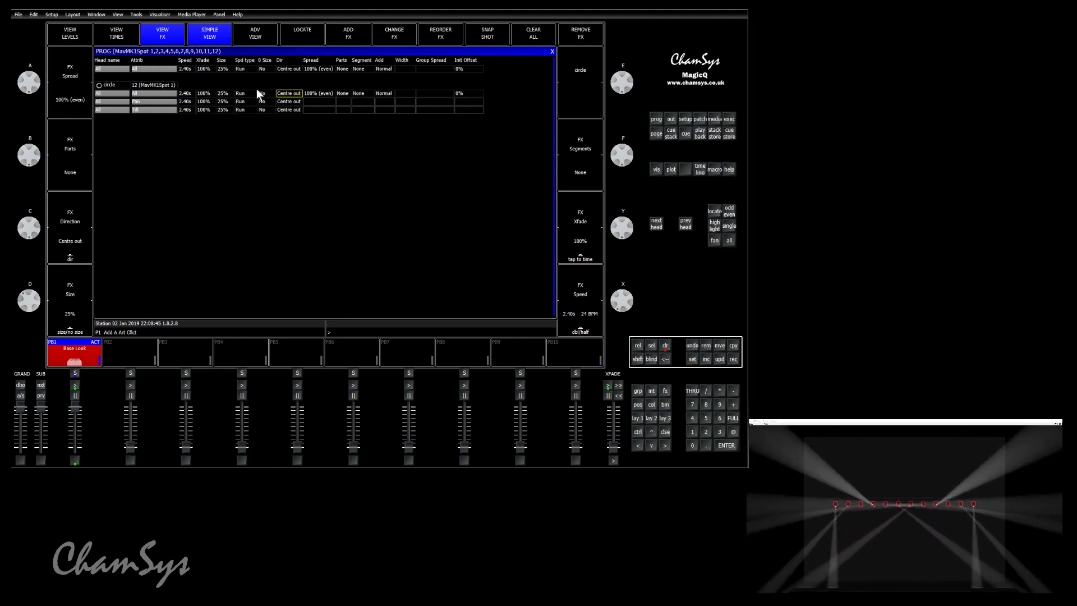
pyautogui.click(311, 92)
pyautogui.click(307, 180)
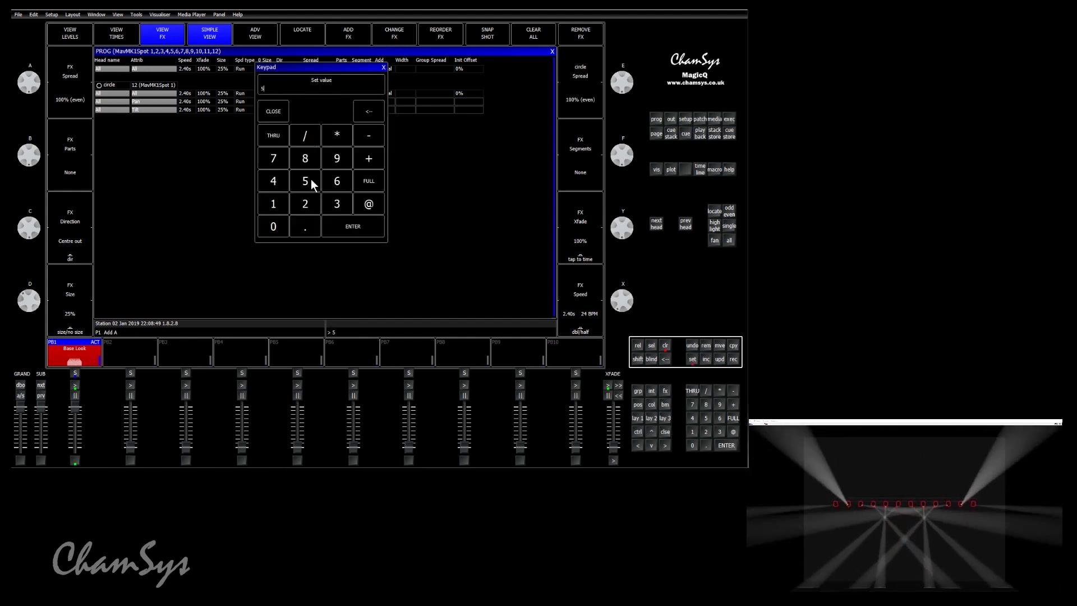
pyautogui.click(278, 225)
pyautogui.click(333, 224)
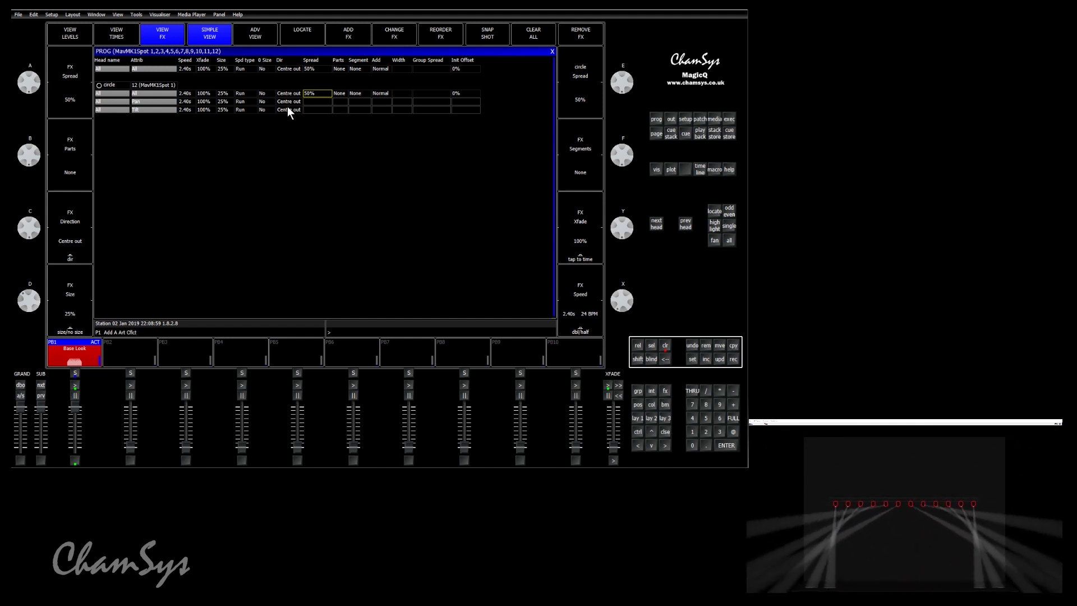
# Set the speed of the circle FX to 4 seconds
pyautogui.click(191, 92)
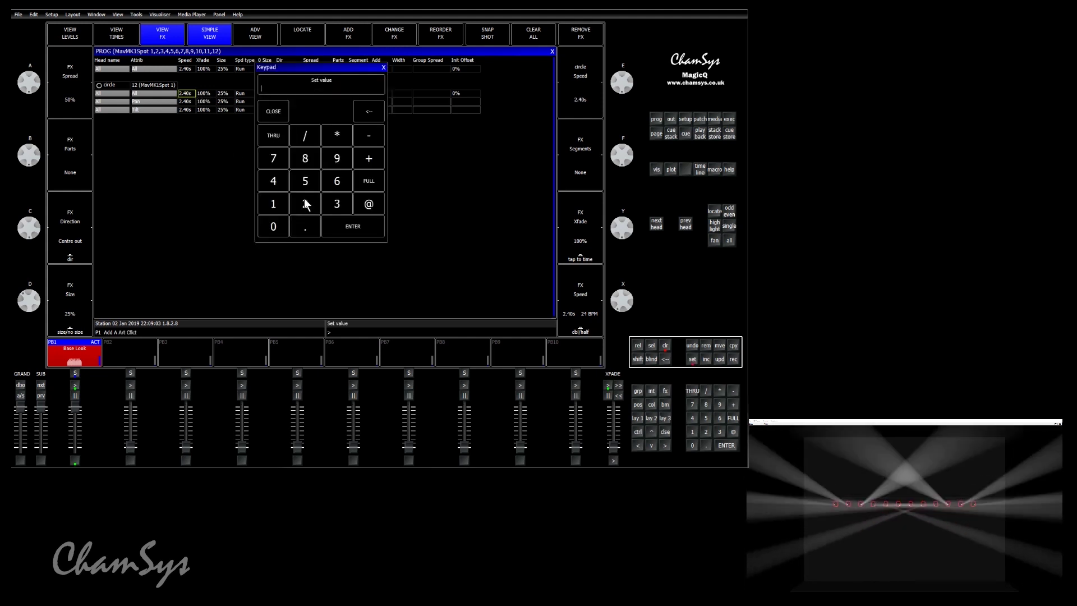
pyautogui.click(287, 187)
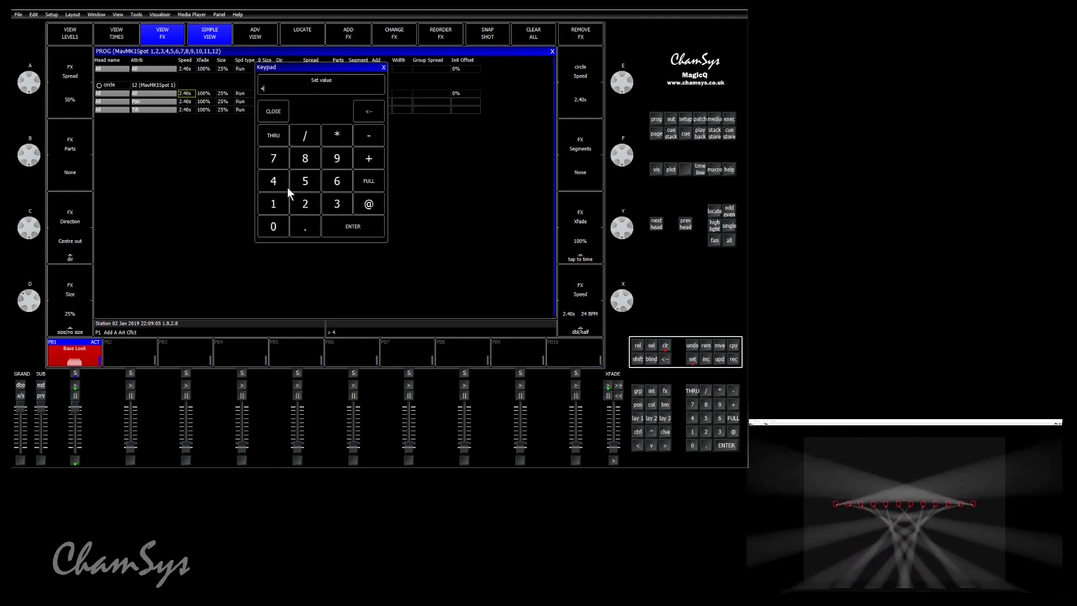
pyautogui.click(352, 227)
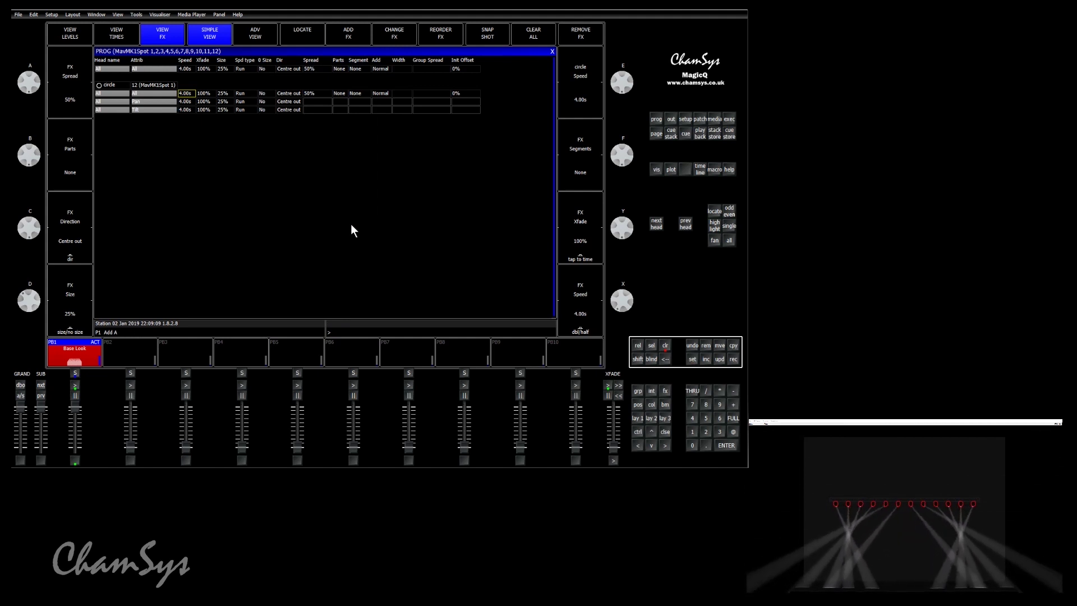
# Set the spread of the circle FX to 70%
pyautogui.click(325, 95)
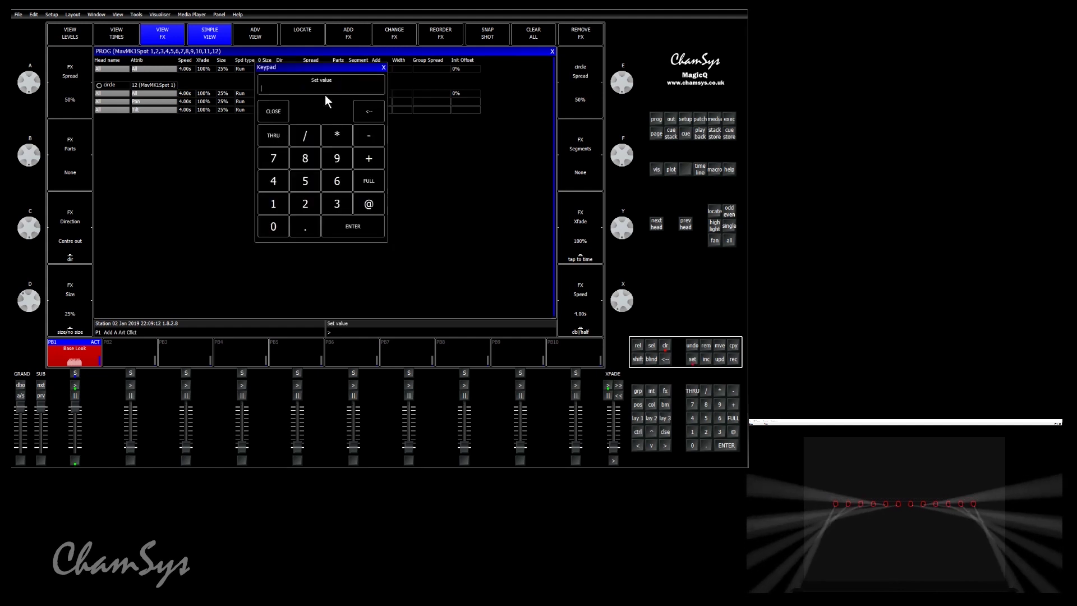
pyautogui.click(278, 171)
pyautogui.click(369, 111)
pyautogui.click(275, 157)
pyautogui.click(271, 227)
pyautogui.click(365, 225)
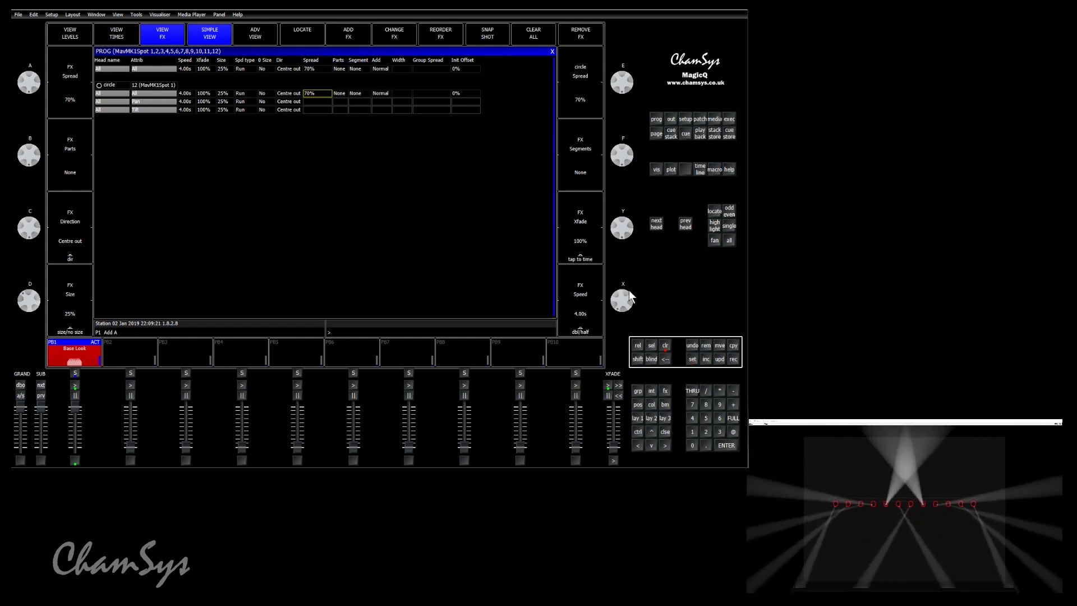
# Record the circle FX onto playback PB3, clear the programmer and raise the PB3 fader
pyautogui.click(732, 356)
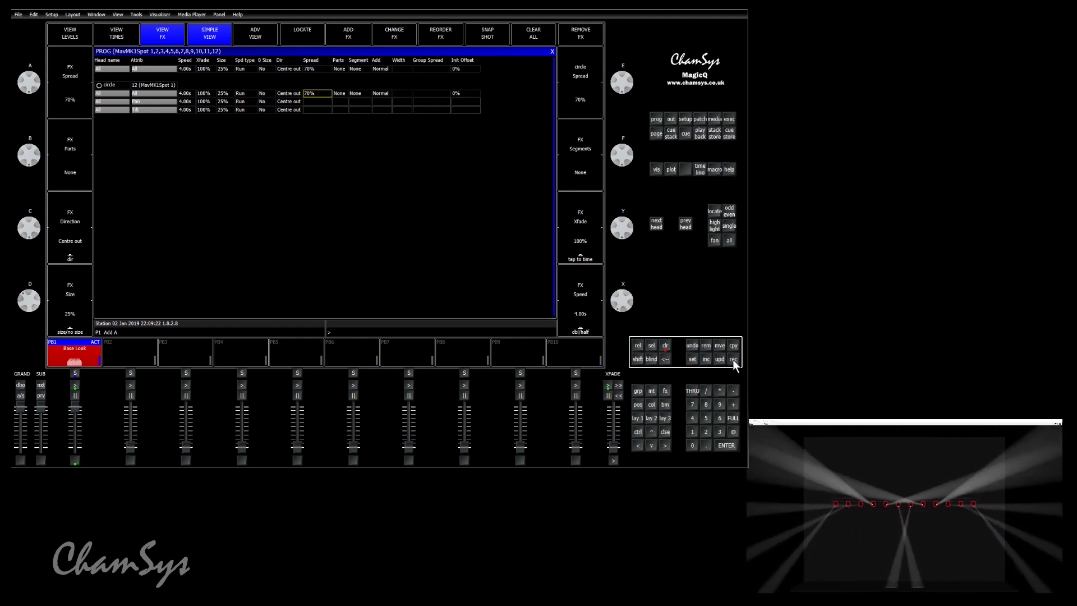
pyautogui.click(188, 351)
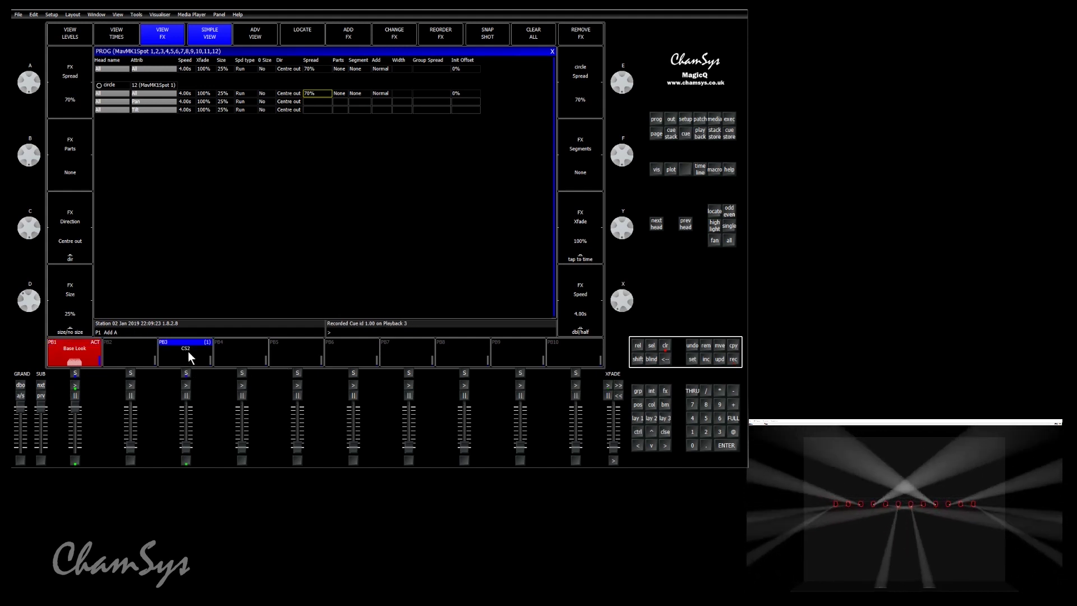
pyautogui.click(666, 346)
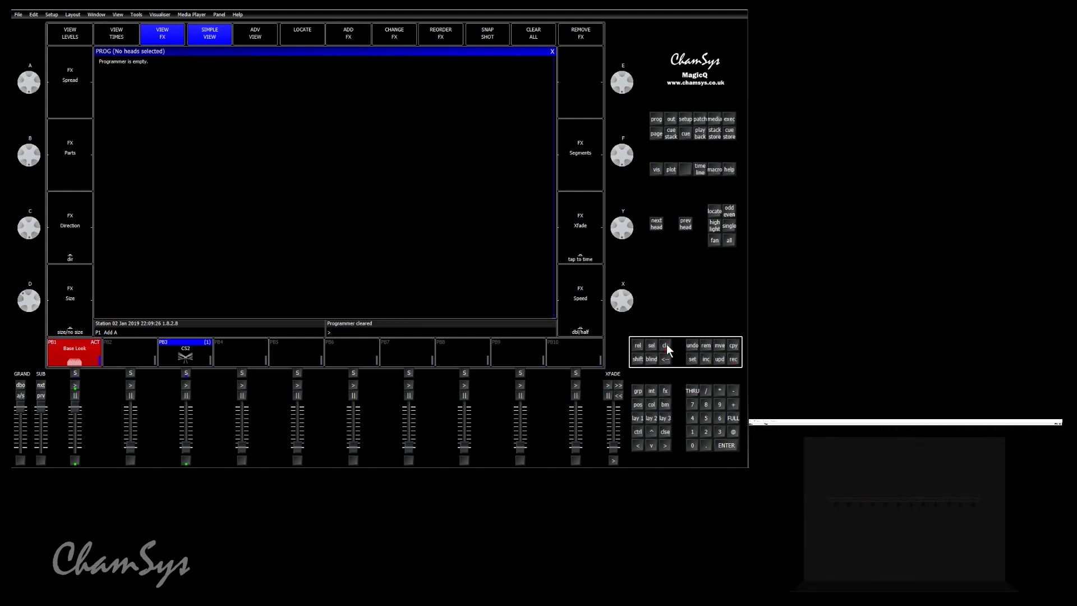
pyautogui.click(188, 447)
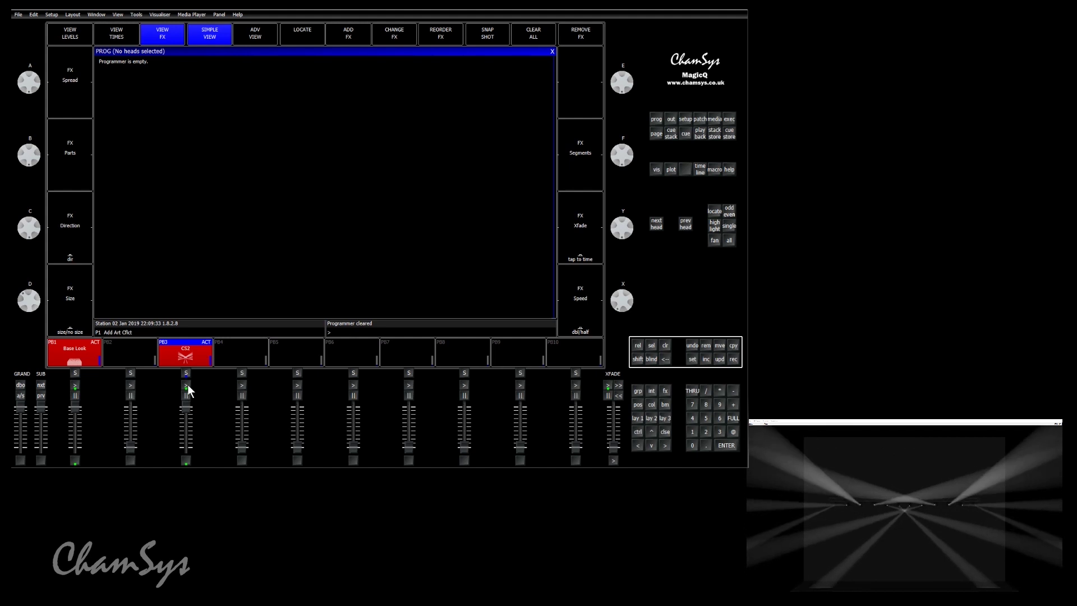
# Open the PB3 cue stack and examine the recorded cue's dimmer levels and circle FX settings
pyautogui.click(185, 358)
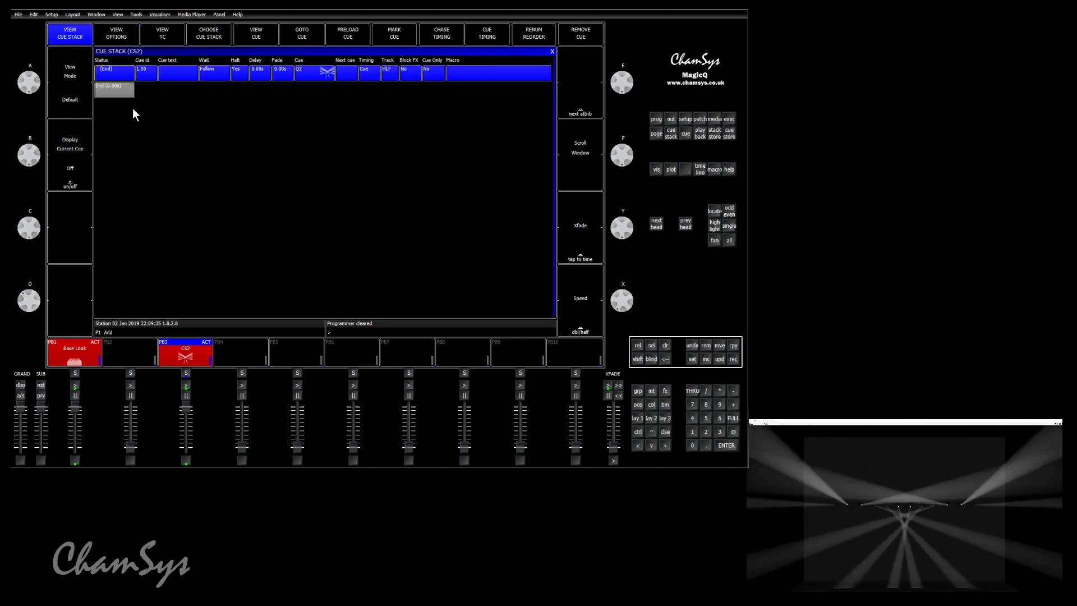
pyautogui.click(252, 35)
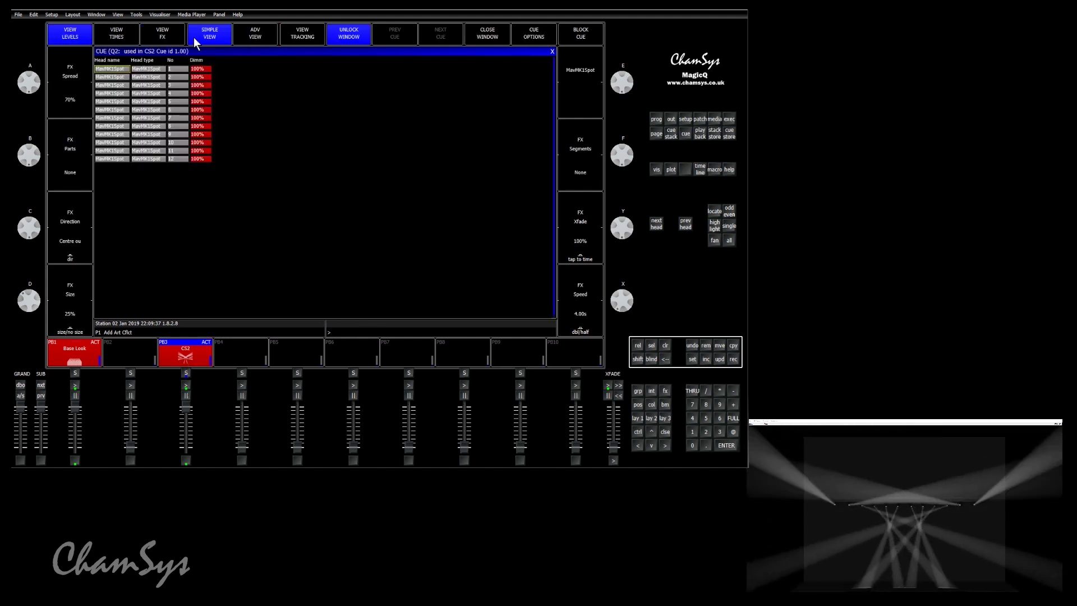
pyautogui.click(150, 35)
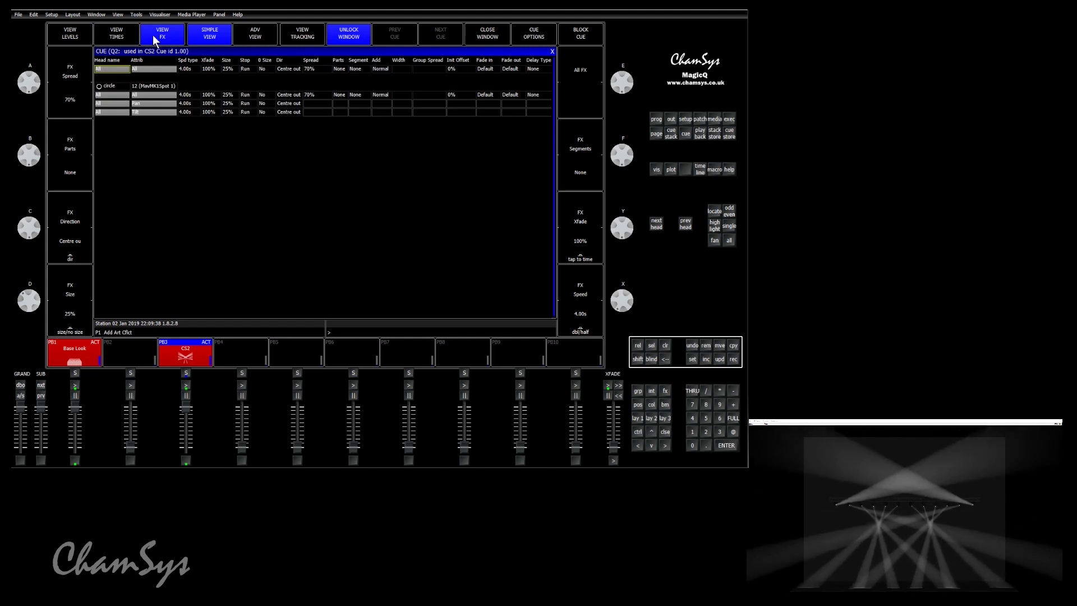
pyautogui.click(62, 35)
pyautogui.moveTo(201, 69); pyautogui.dragTo(204, 160)
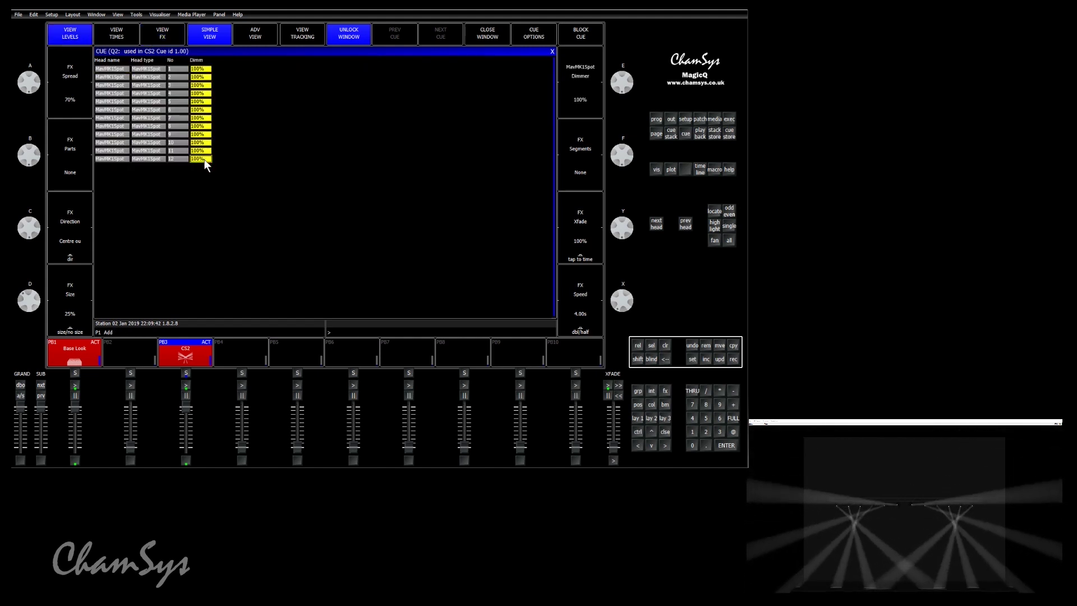
pyautogui.click(166, 30)
pyautogui.moveTo(187, 95); pyautogui.dragTo(183, 112)
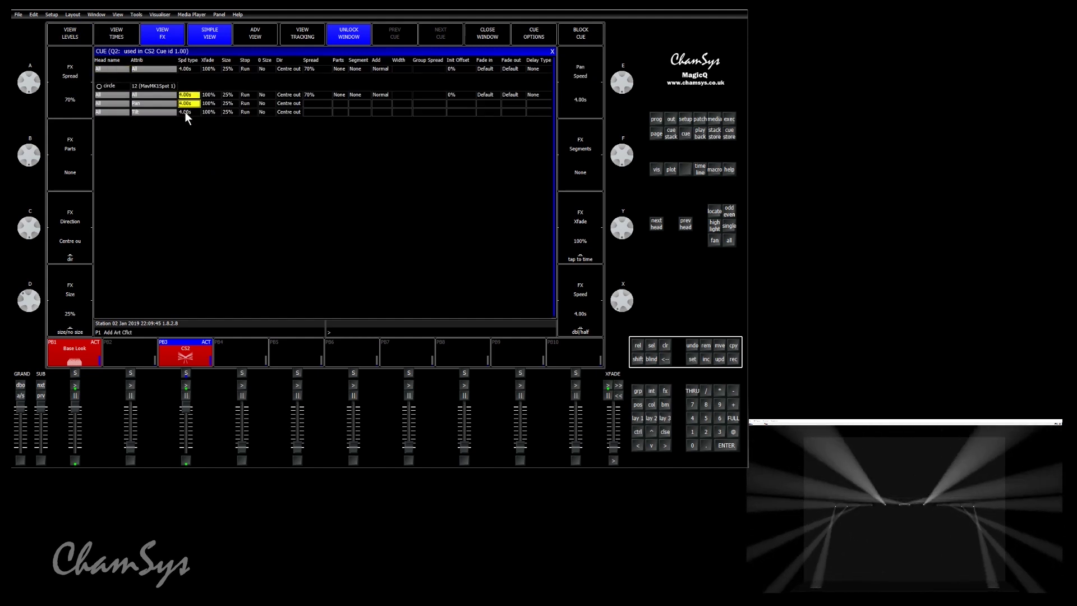
# Clear the programmer, select the MavMK1Spot group and shift the heads' tilt and pan to negative values while PB3 runs
pyautogui.click(665, 345)
pyautogui.click(637, 389)
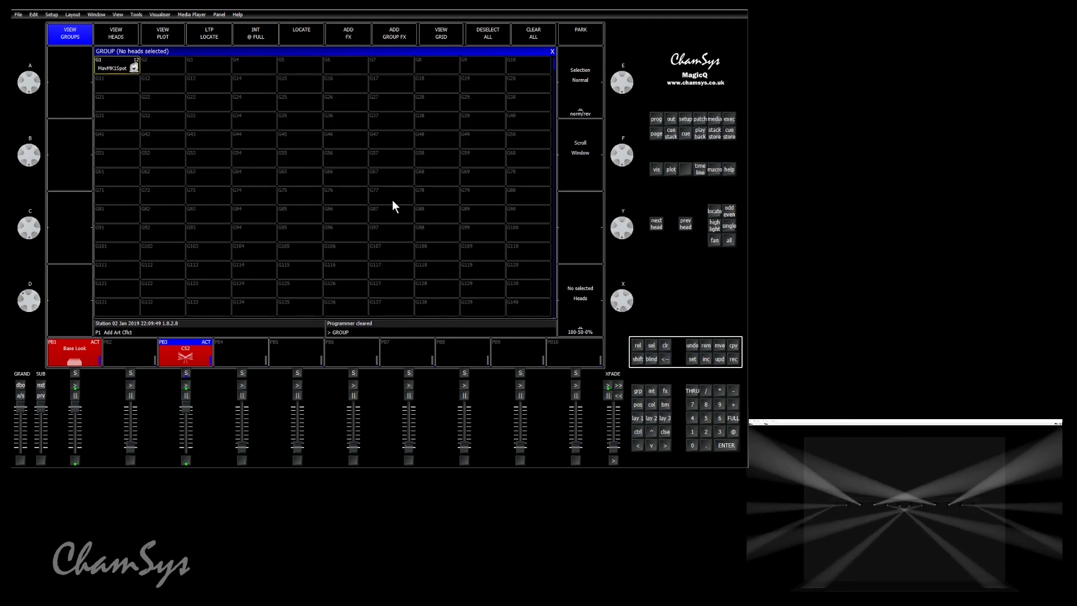
pyautogui.click(108, 64)
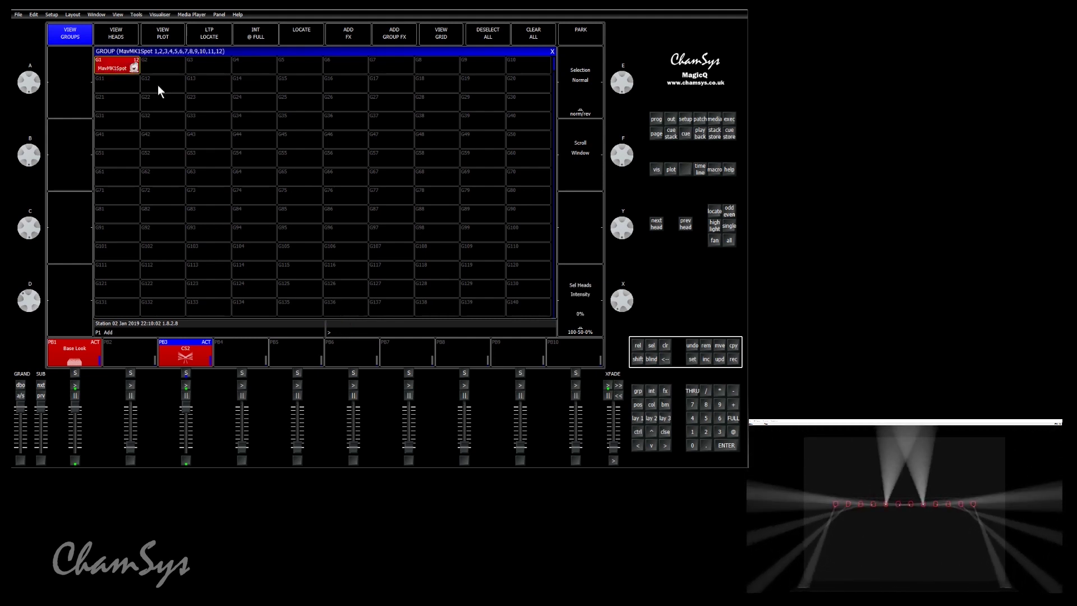
pyautogui.click(638, 403)
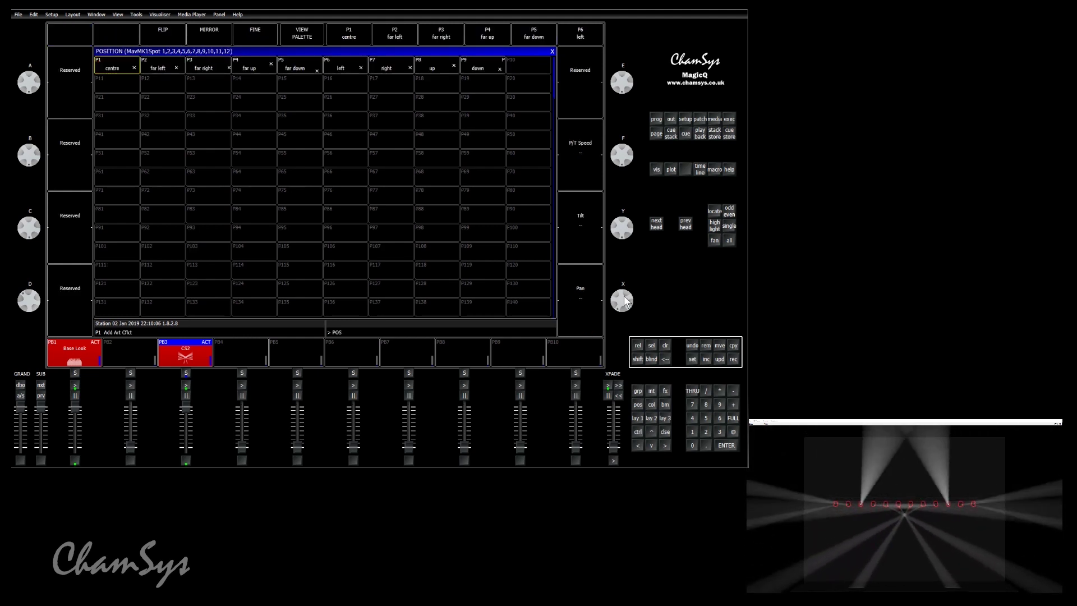
pyautogui.moveTo(620, 246); pyautogui.dragTo(622, 238)
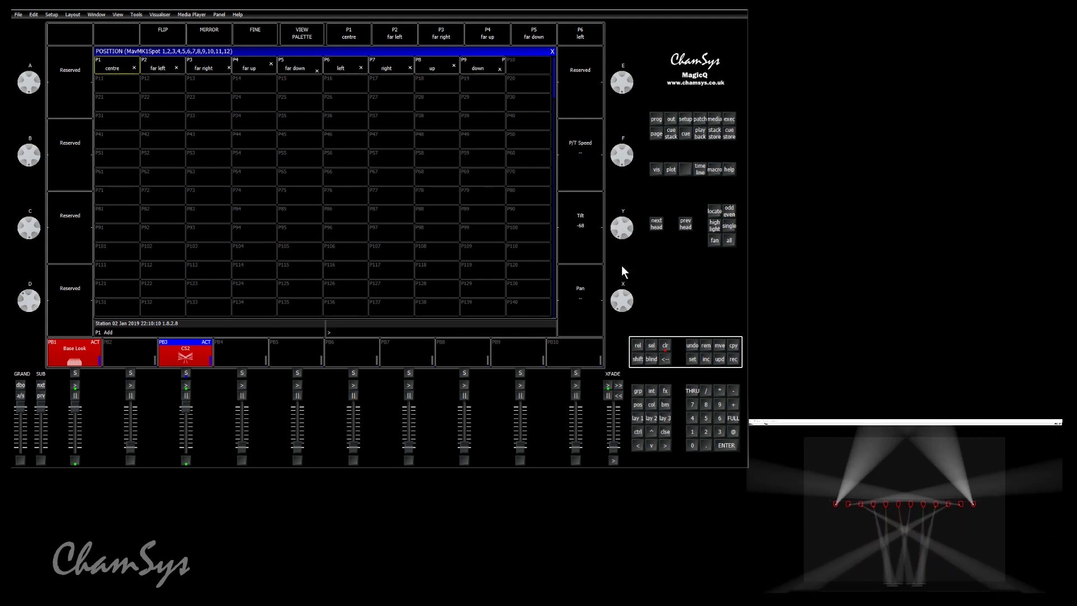
pyautogui.moveTo(628, 302)
pyautogui.mouseDown()
pyautogui.moveTo(627, 310)
pyautogui.moveTo(626, 283)
pyautogui.mouseUp()
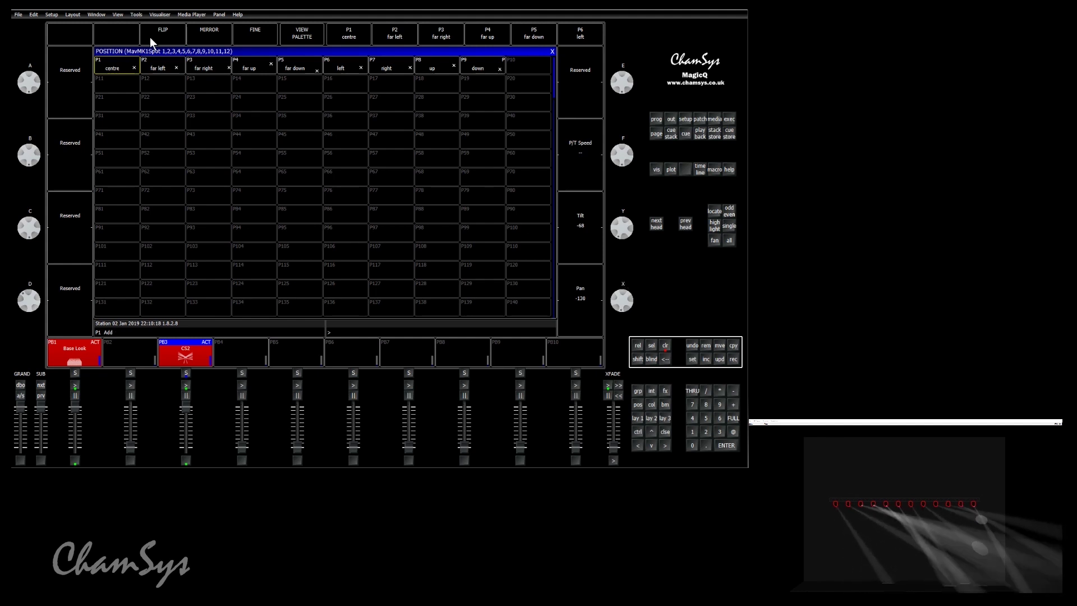
# Apply the centre position palette to the heads and tilt them to -53 while the circle FX runs
pyautogui.click(120, 66)
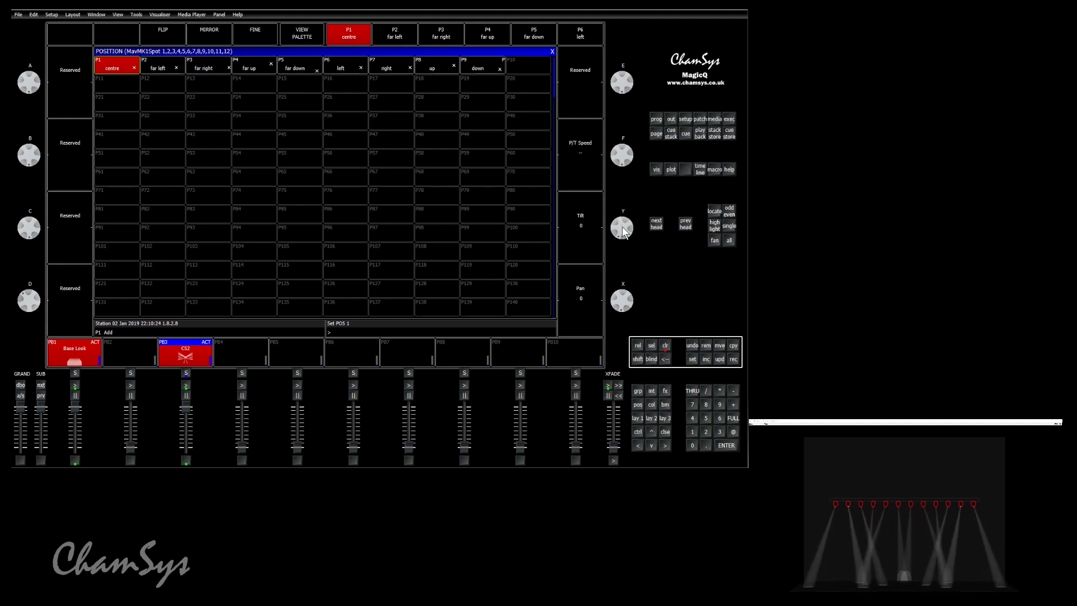
pyautogui.moveTo(624, 231); pyautogui.dragTo(626, 211)
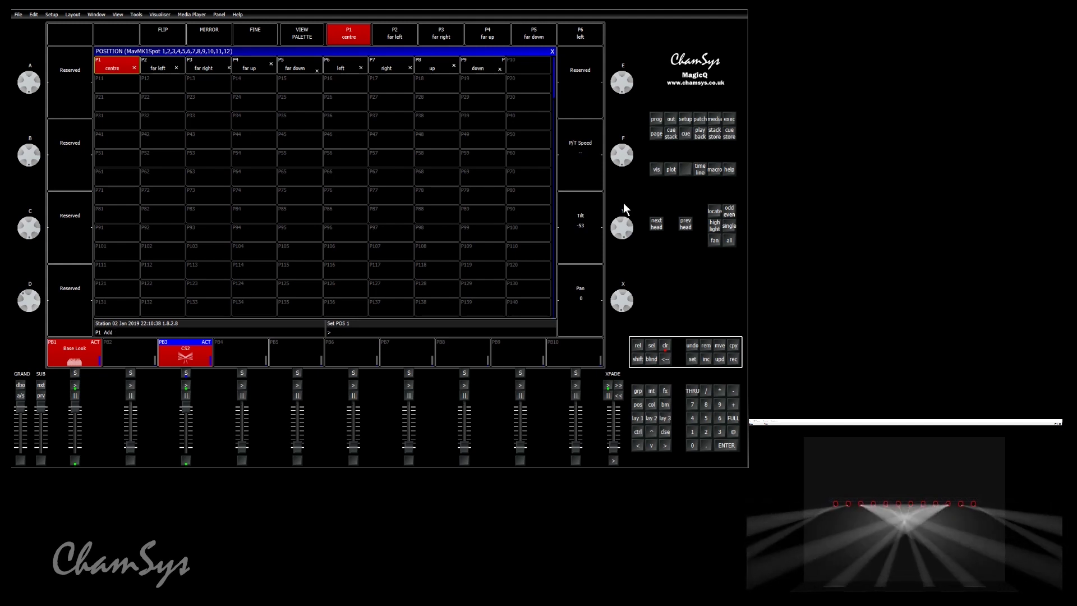
# Clear the programmer and lower the PB3 fader to zero
pyautogui.click(666, 345)
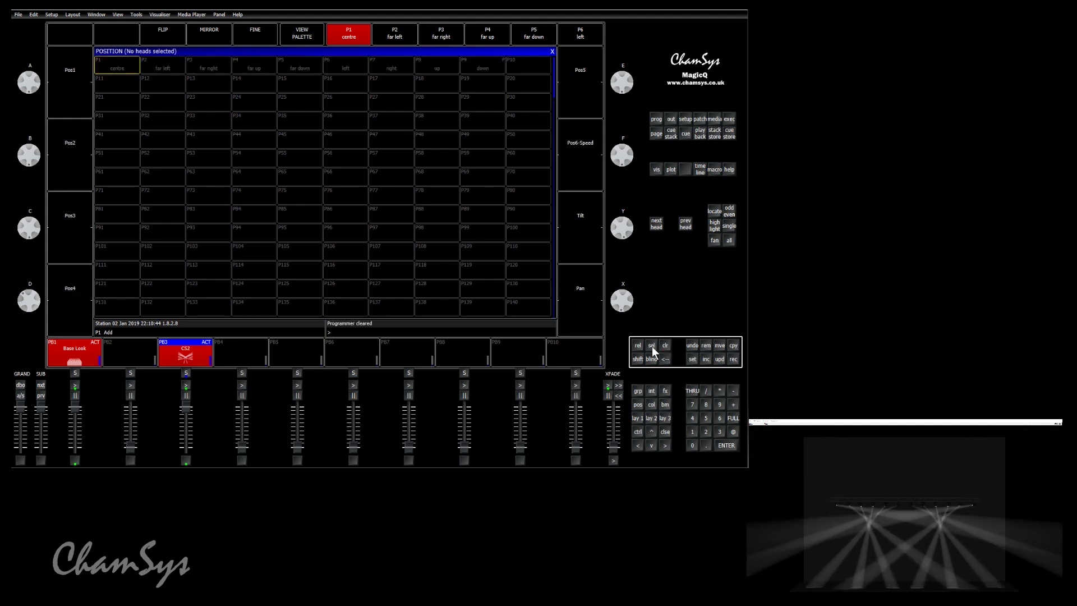
pyautogui.moveTo(186, 414); pyautogui.dragTo(188, 449)
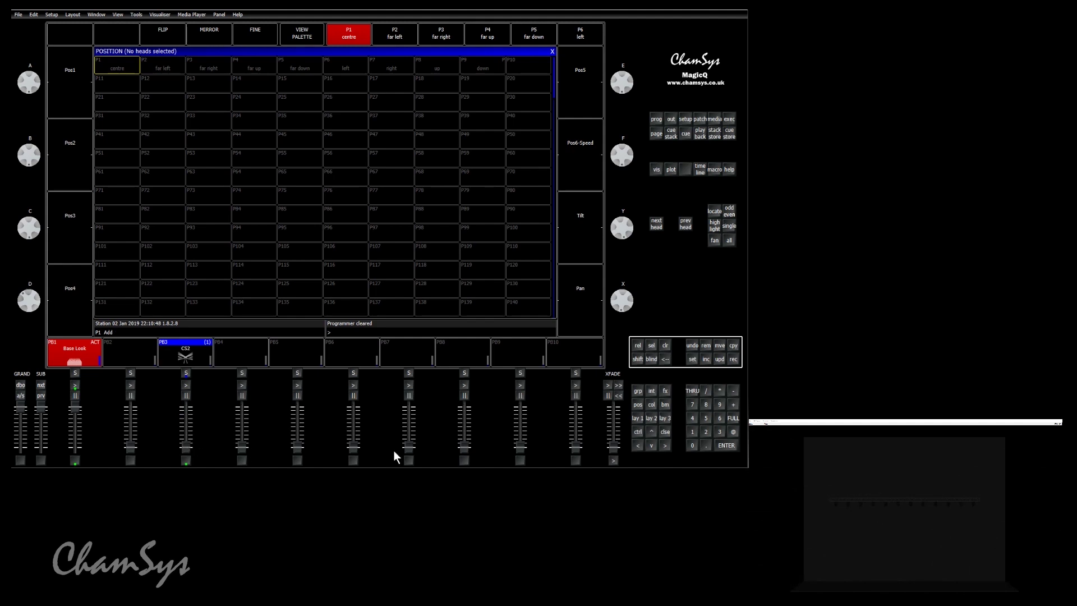
# Select the MavMK1Spot group in the Group window and bring its heads to full intensity
pyautogui.click(637, 390)
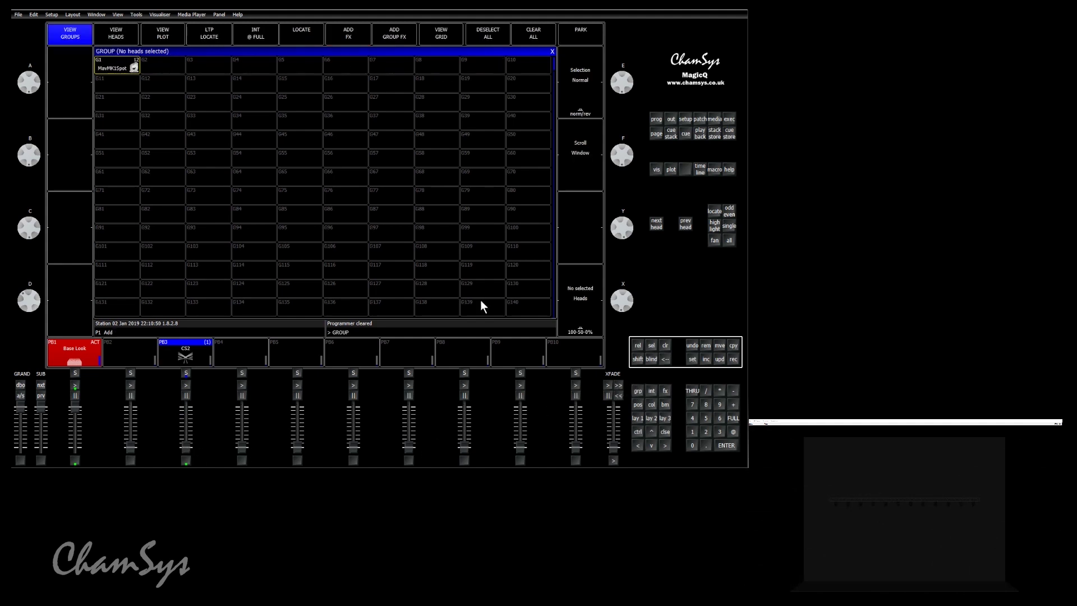
pyautogui.click(119, 63)
pyautogui.click(258, 33)
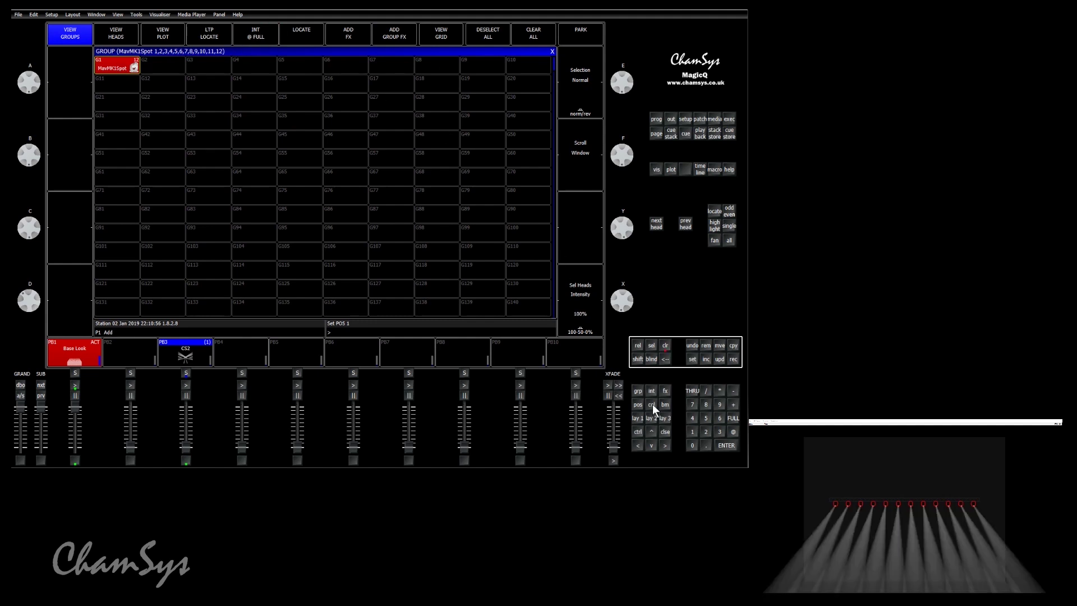
# Add the 3cmy colour FX to the selected MavMK1Spot heads using palettes C2 Red, C1 White and C7 Blue
pyautogui.click(664, 391)
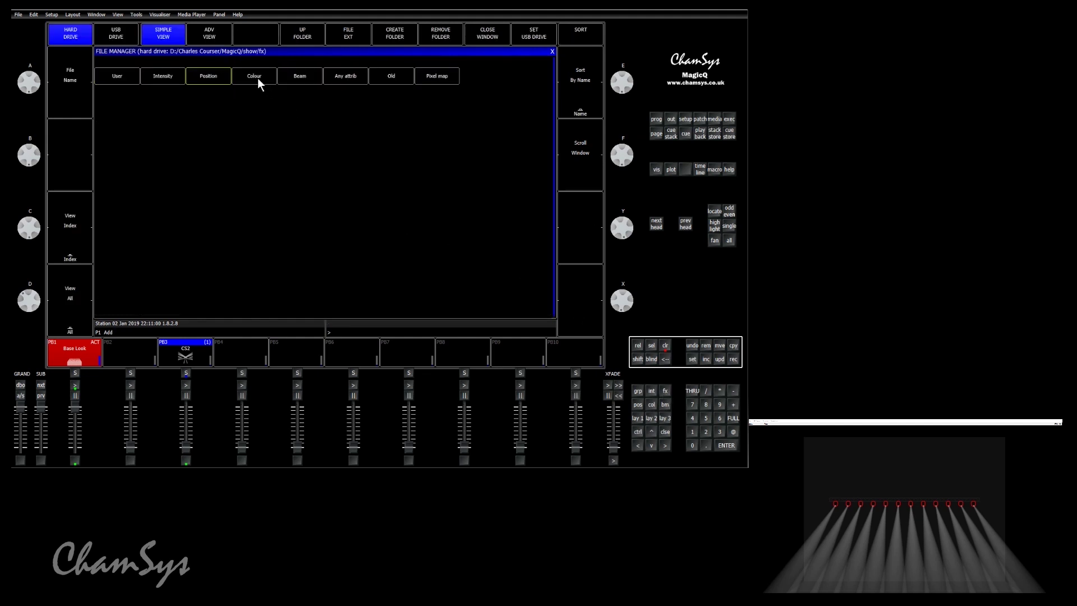
pyautogui.click(258, 78)
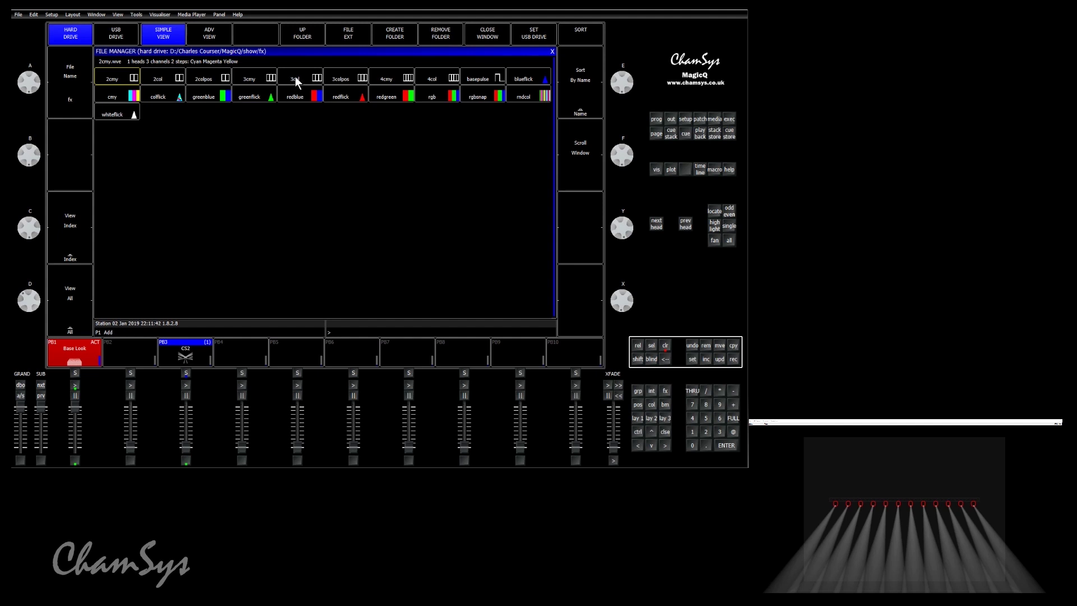
pyautogui.click(257, 77)
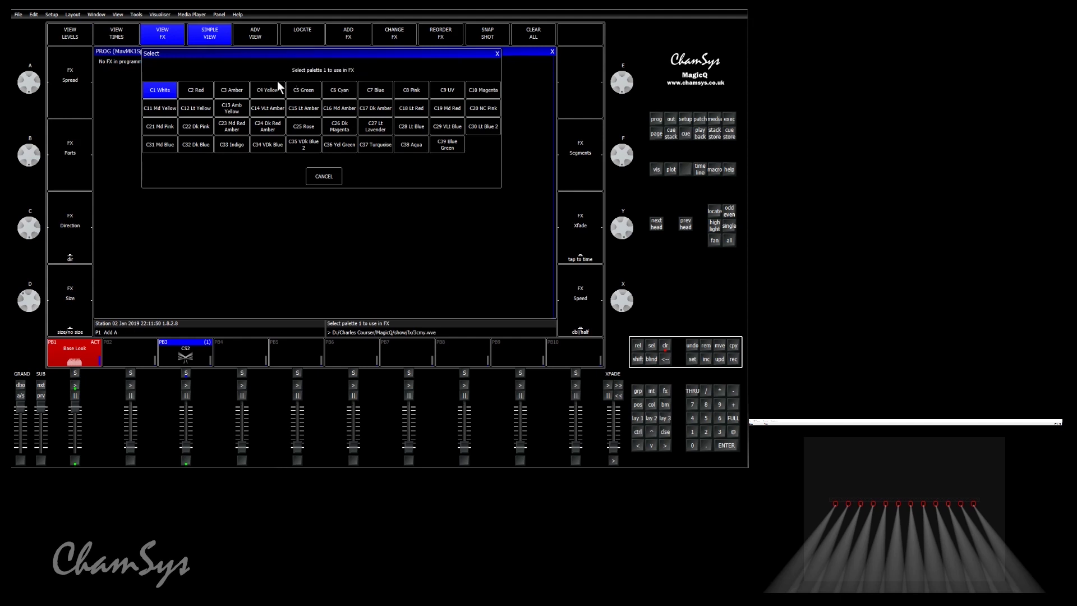
pyautogui.click(206, 91)
pyautogui.click(161, 92)
pyautogui.click(386, 85)
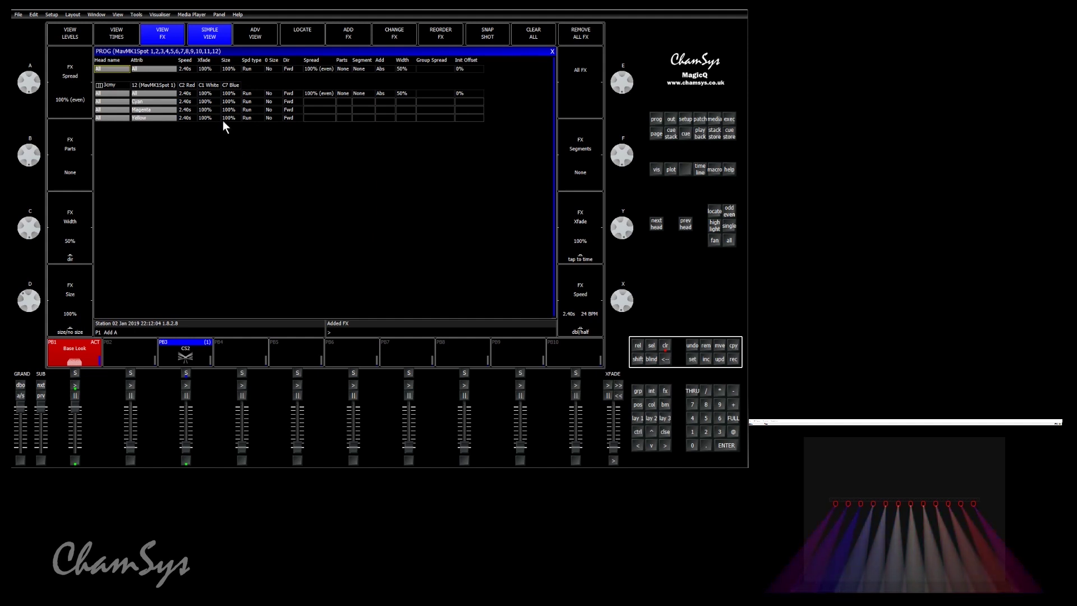
# Examine the 3cmy FX's overall parameters and the size and crossfade values of its cyan, magenta and yellow attributes
pyautogui.moveTo(183, 95); pyautogui.dragTo(414, 88)
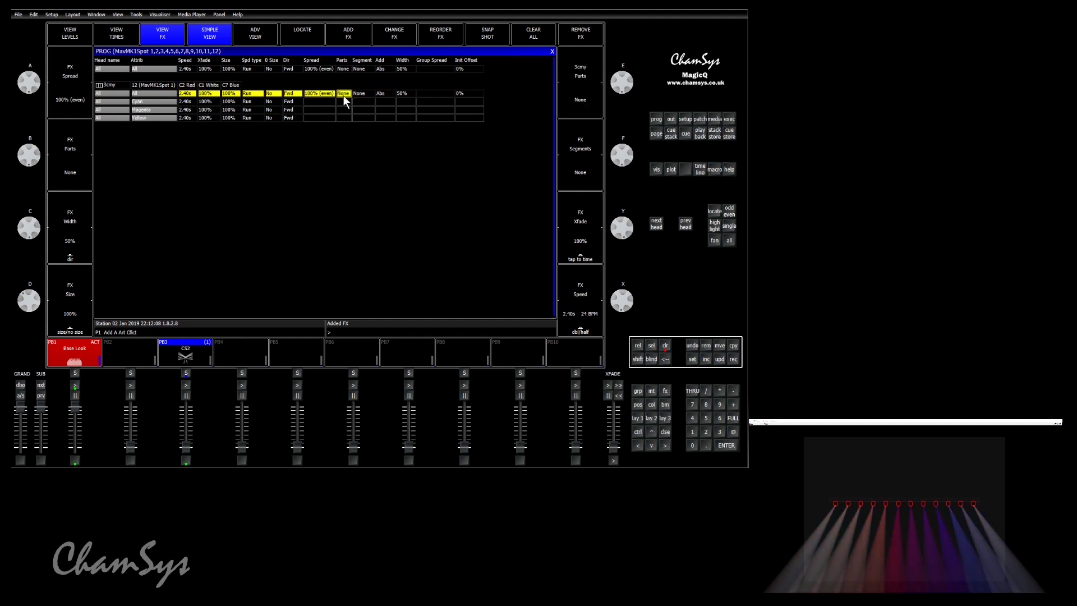
pyautogui.click(248, 101)
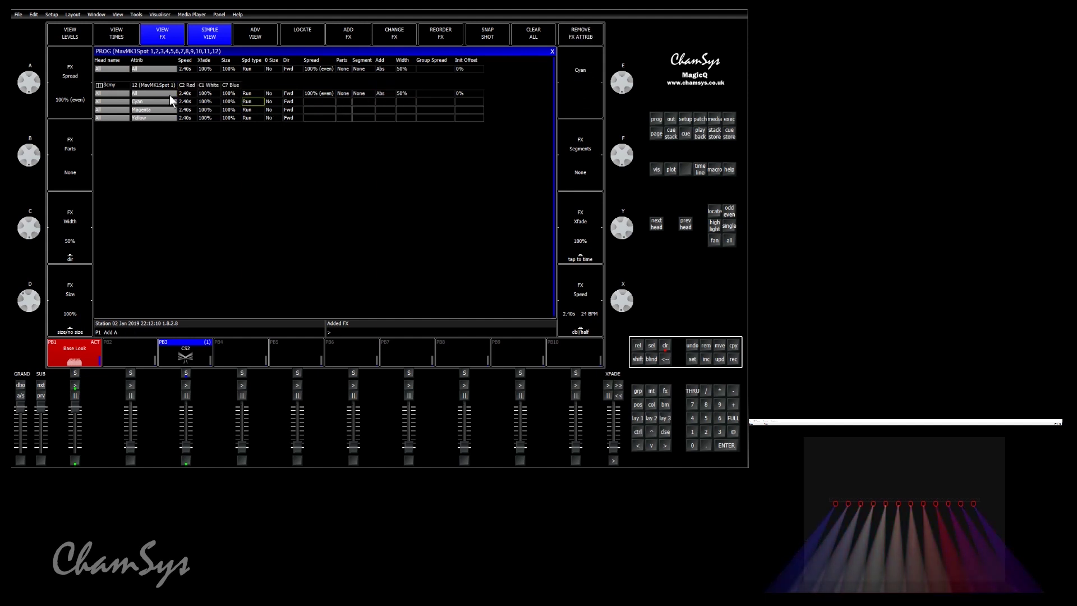
pyautogui.moveTo(149, 101); pyautogui.dragTo(150, 116)
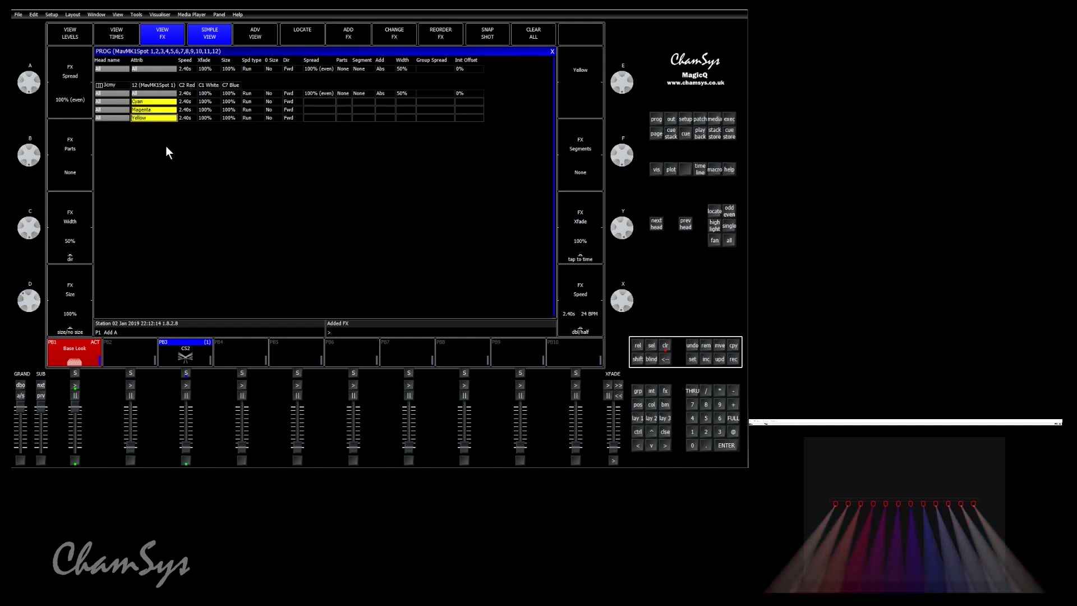
pyautogui.moveTo(210, 99); pyautogui.dragTo(229, 108)
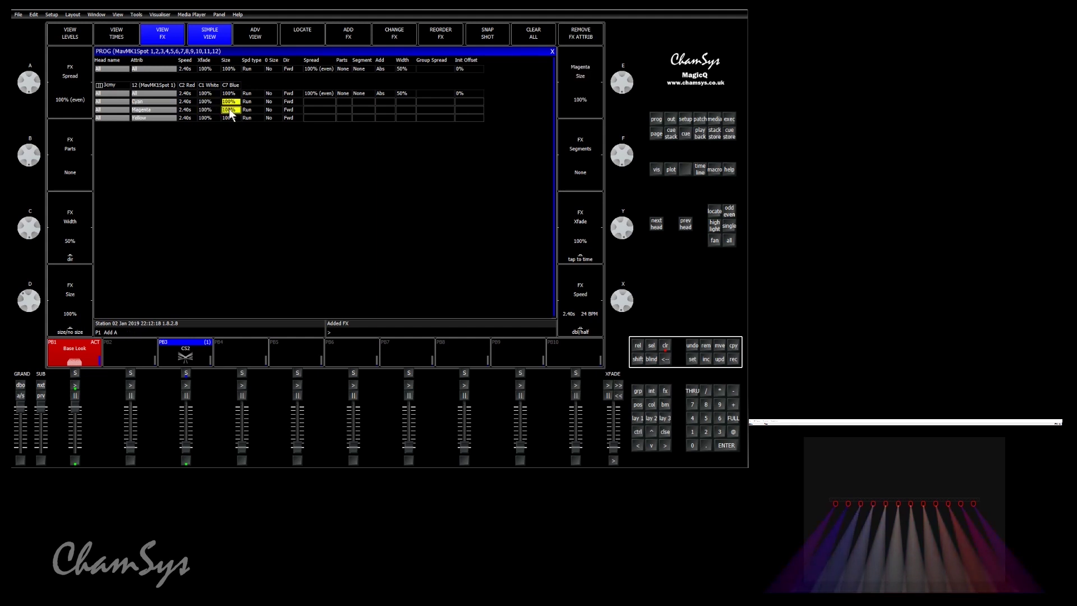
pyautogui.click(200, 102)
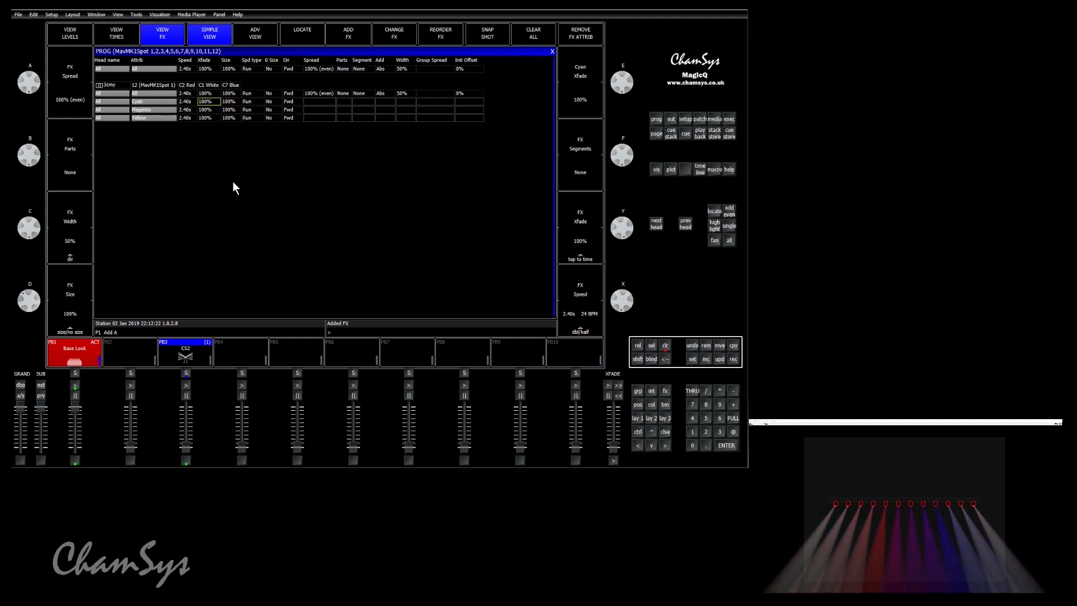
# Set the crossfade of the whole 3cmy FX to 25%
pyautogui.click(211, 93)
pyautogui.click(211, 93)
pyautogui.click(305, 204)
pyautogui.click(305, 180)
pyautogui.click(331, 226)
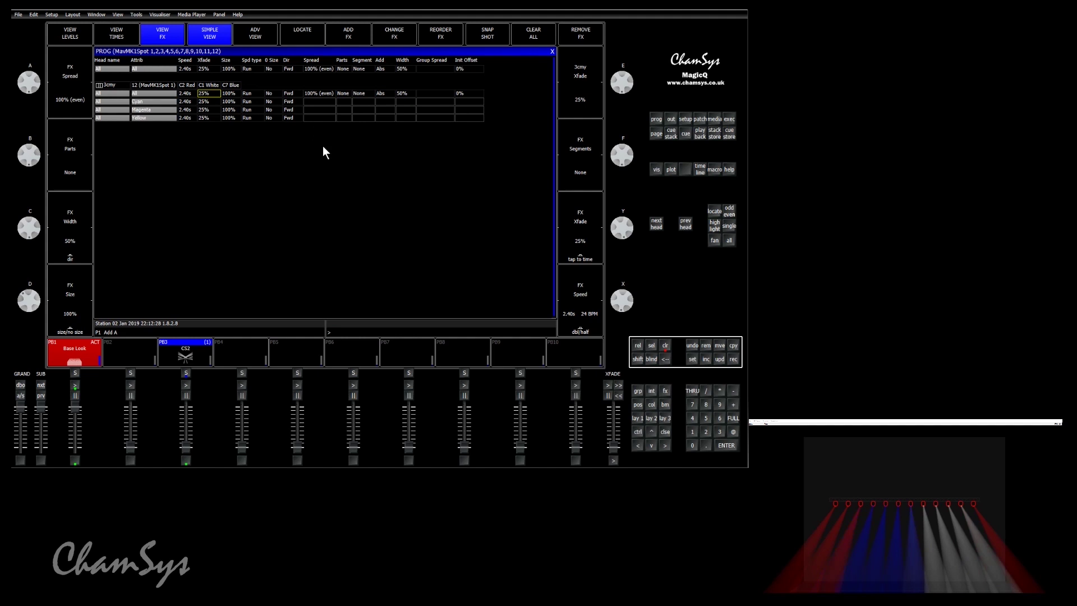
# Set the 3cmy FX's direction to Centre in and its parts to 3's
pyautogui.click(293, 94)
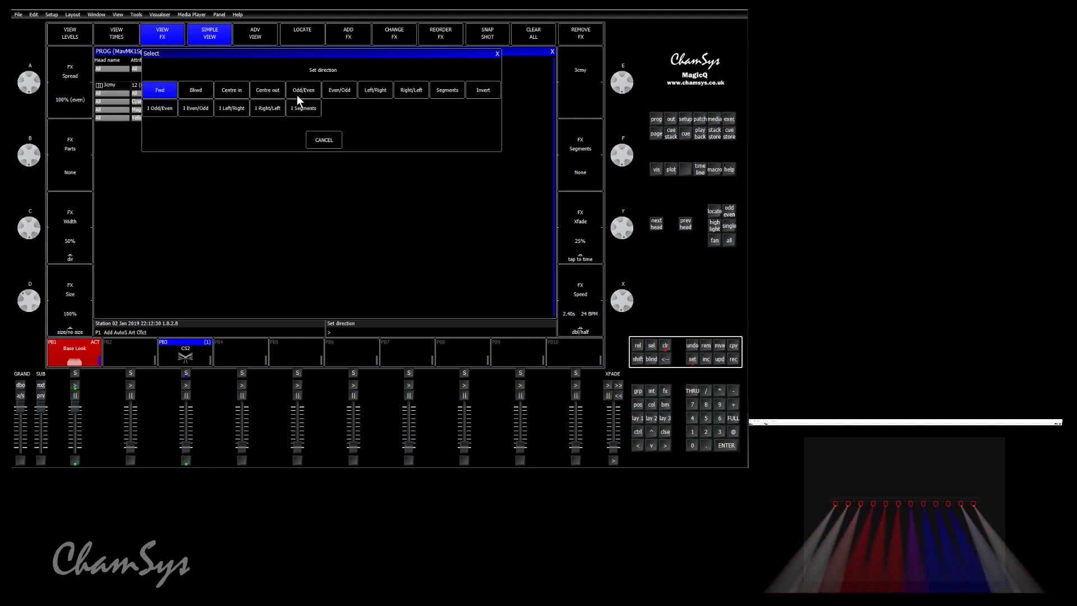
pyautogui.click(237, 89)
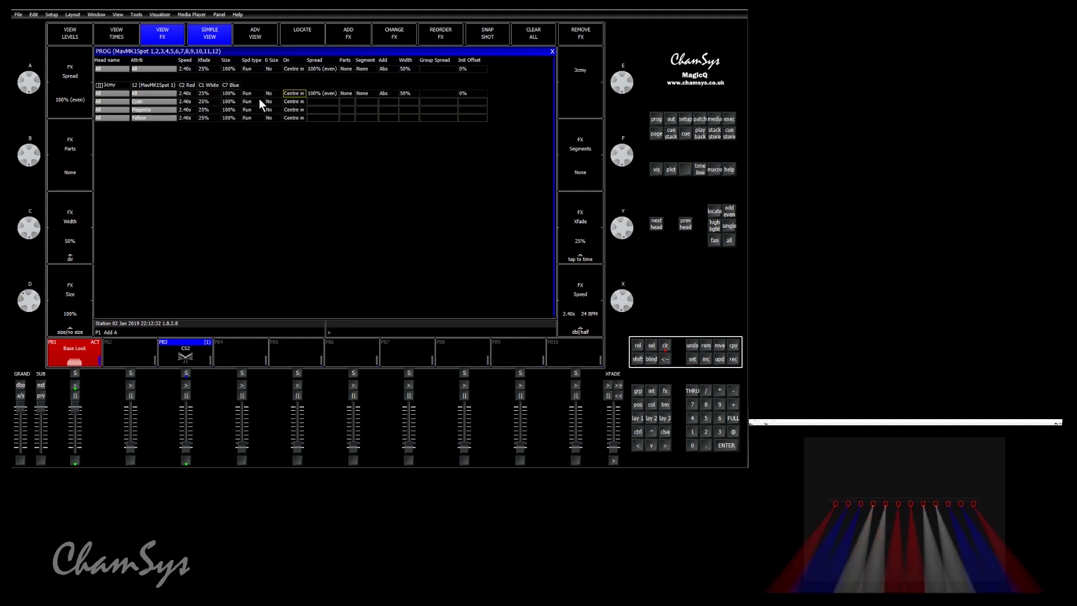
pyautogui.click(350, 93)
pyautogui.click(343, 205)
pyautogui.click(352, 229)
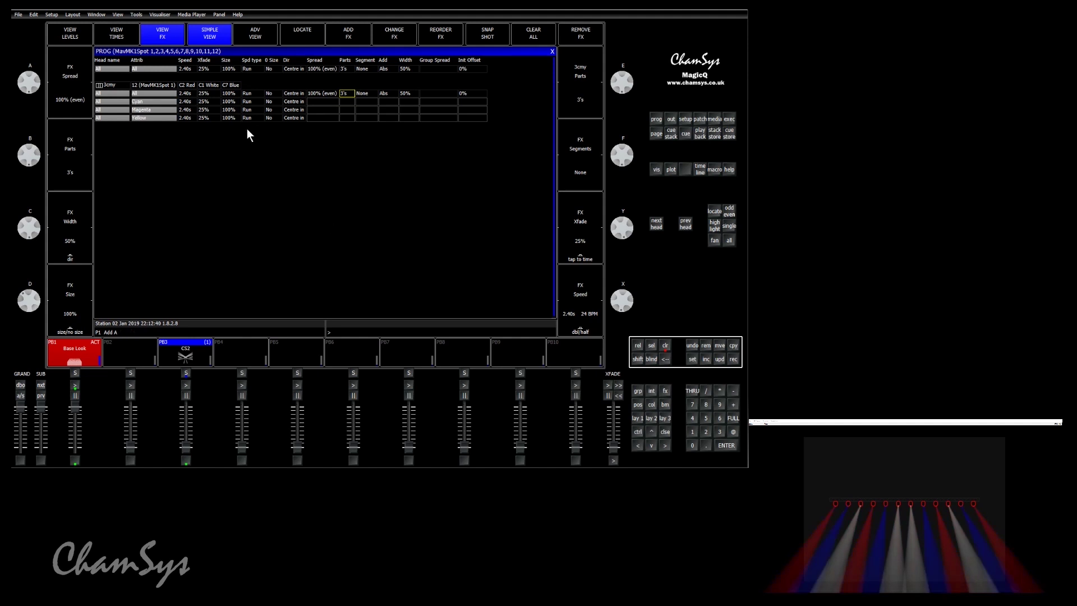
# Set the crossfade of the whole 3cmy FX to 15%
pyautogui.click(210, 93)
pyautogui.click(287, 202)
pyautogui.click(298, 182)
pyautogui.click(342, 226)
# Record the 3cmy colour FX to playback PB4 and clear the programmer
pyautogui.click(732, 360)
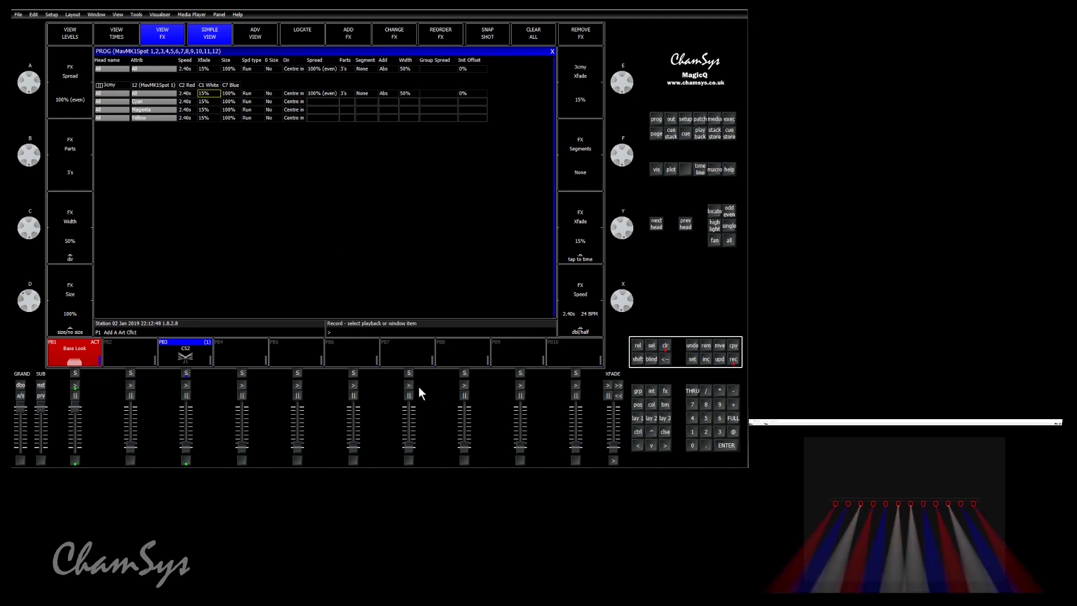
pyautogui.click(253, 356)
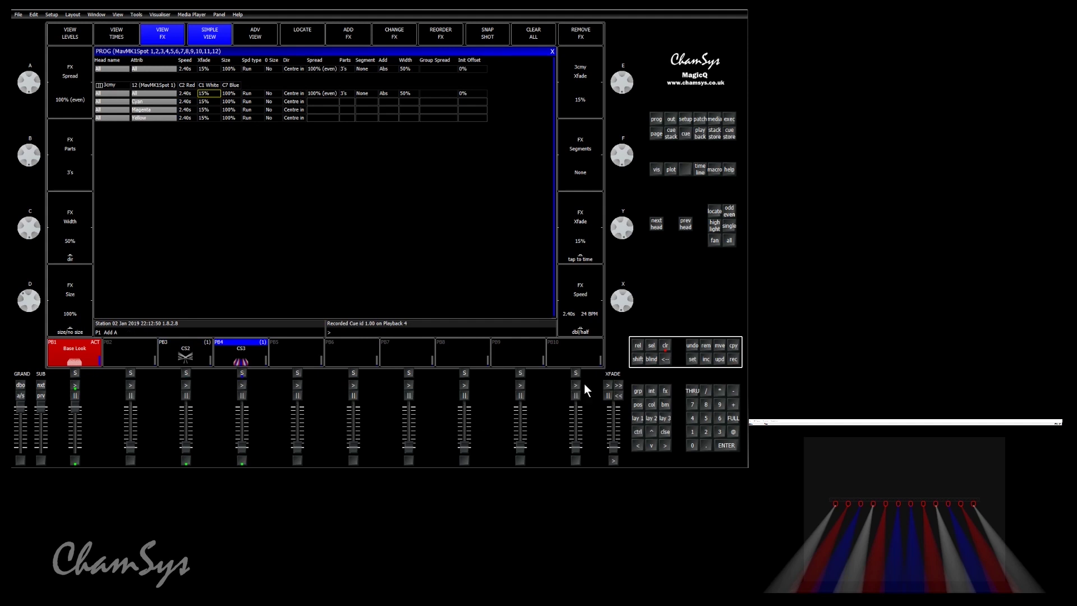
pyautogui.click(668, 345)
# Raise the PB4 and PB3 faders to run the colour FX together with the circle position FX
pyautogui.moveTo(243, 444); pyautogui.dragTo(240, 401)
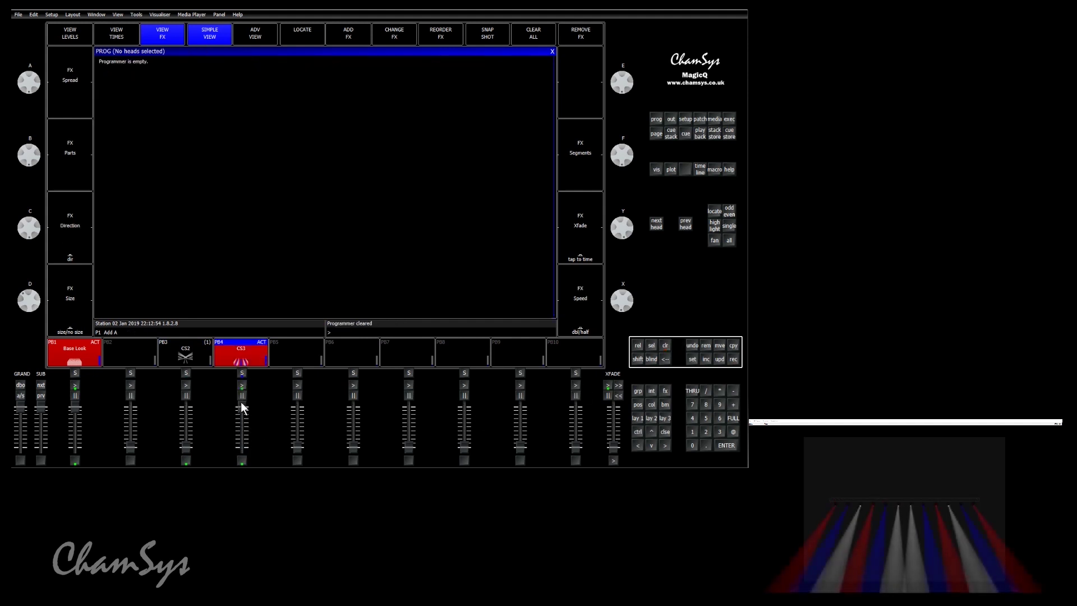
pyautogui.moveTo(183, 446); pyautogui.dragTo(180, 396)
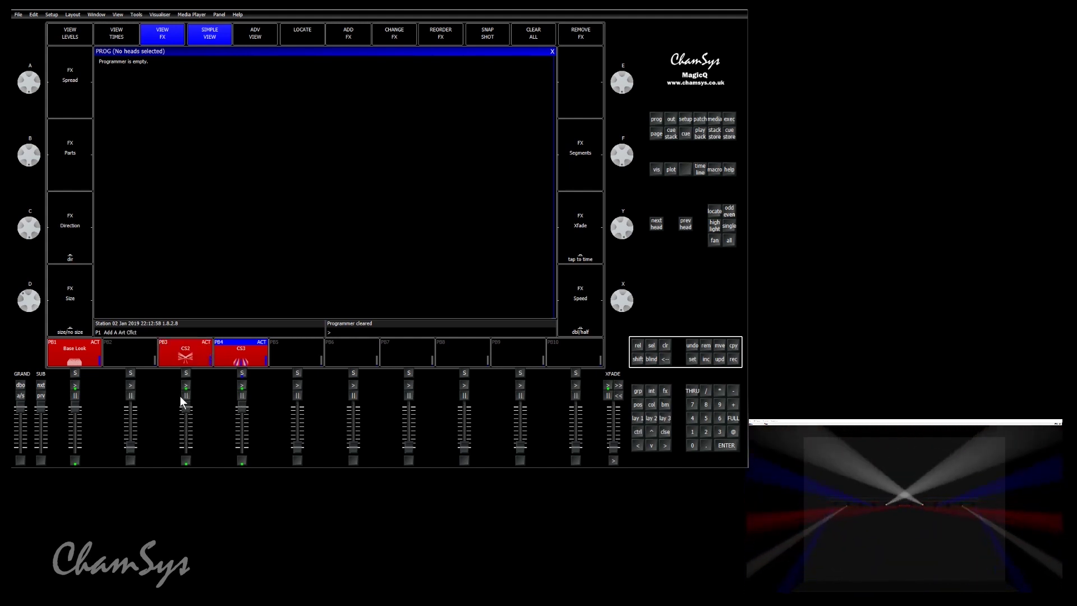